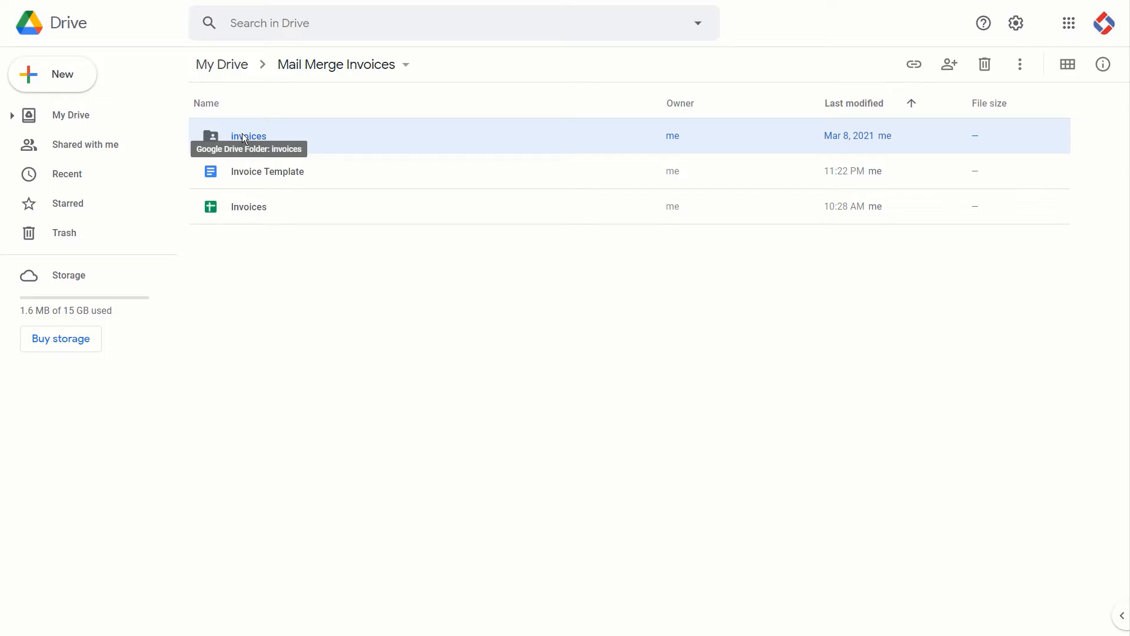
- Review the Mail Merge Invoices folder's contents: the Invoices spreadsheet, the Invoice Template document and the invoices subfolder
left_click(406, 66)
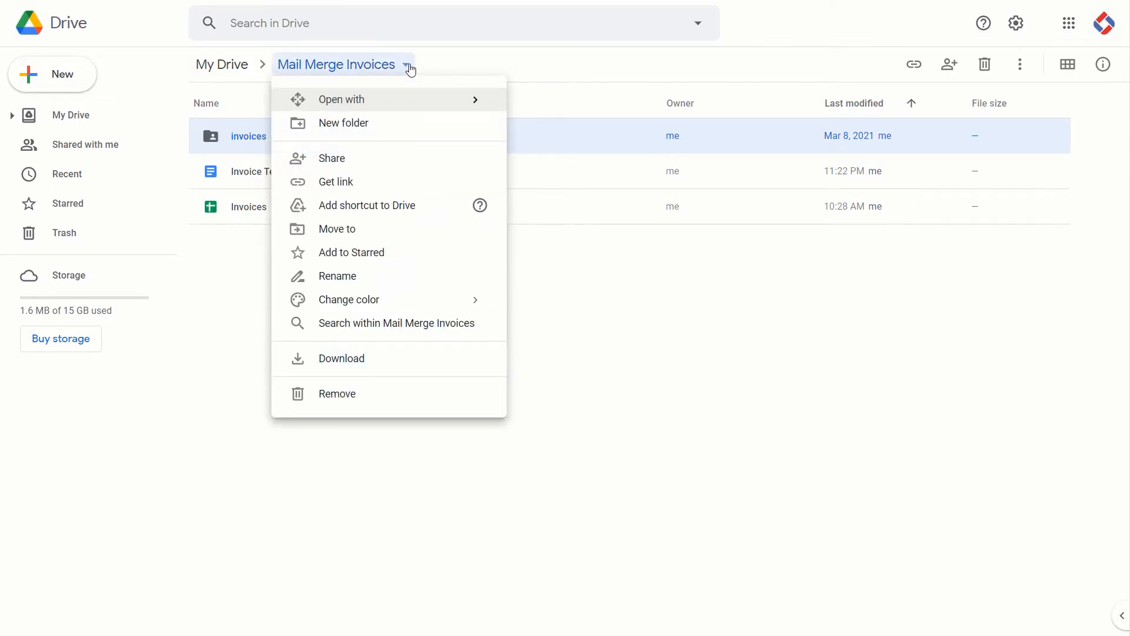
left_click(439, 61)
left_click(257, 201)
left_click(253, 168)
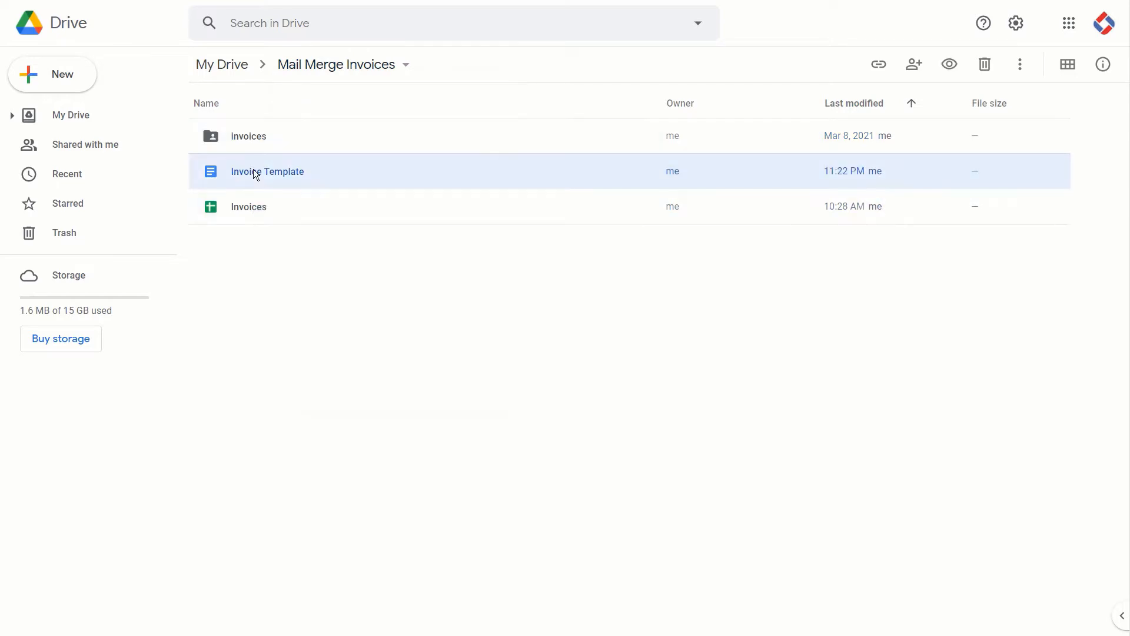
left_click(236, 208)
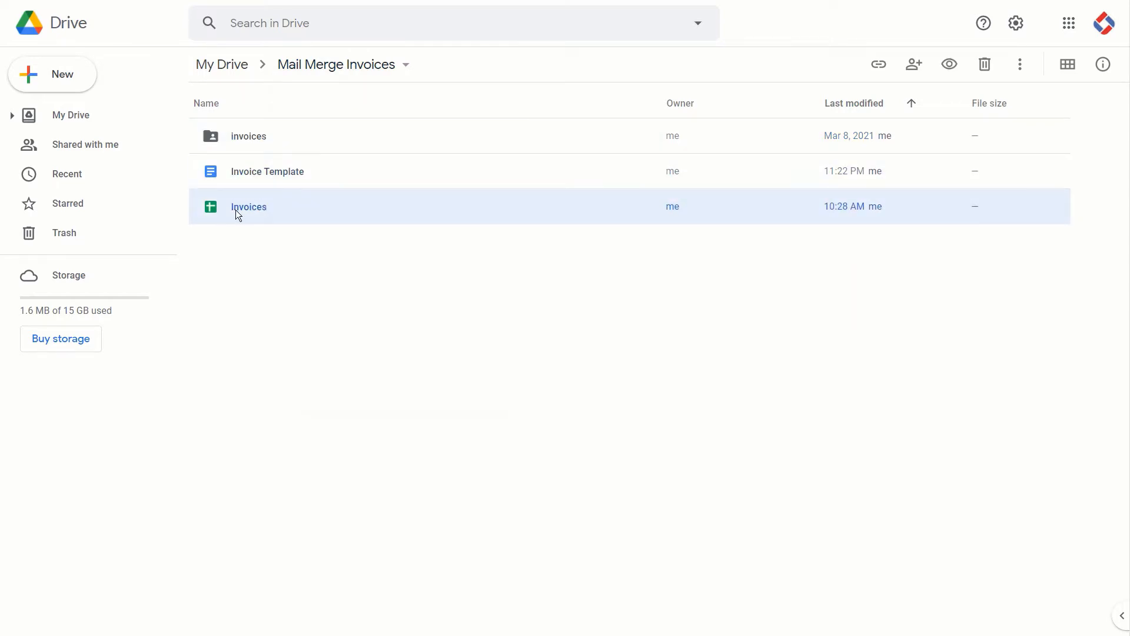
left_click(246, 179)
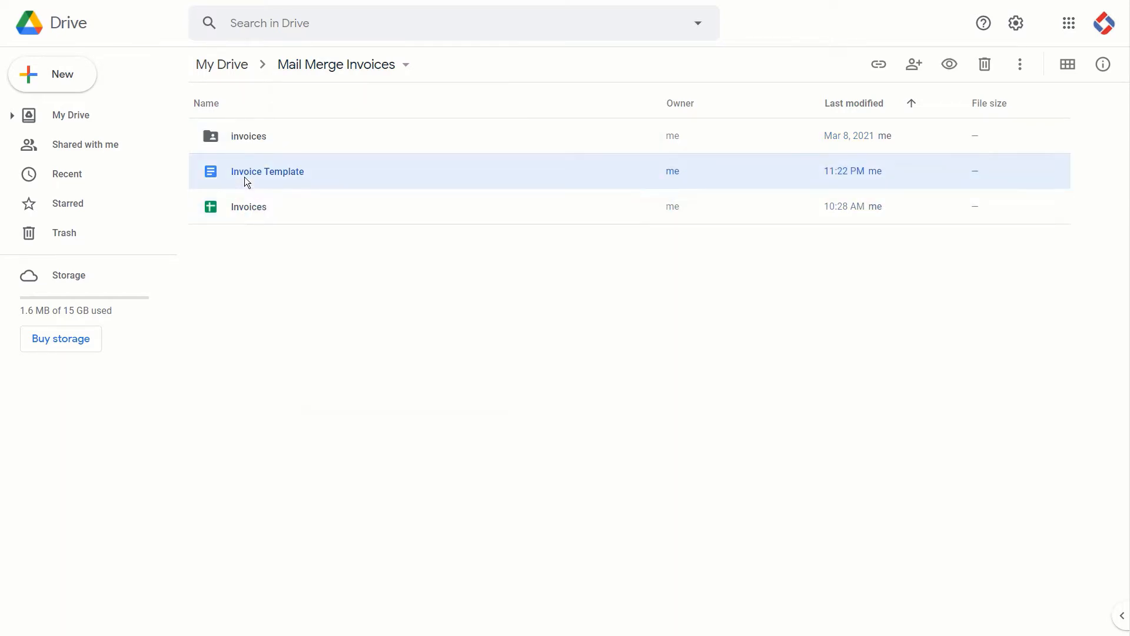
left_click(247, 140)
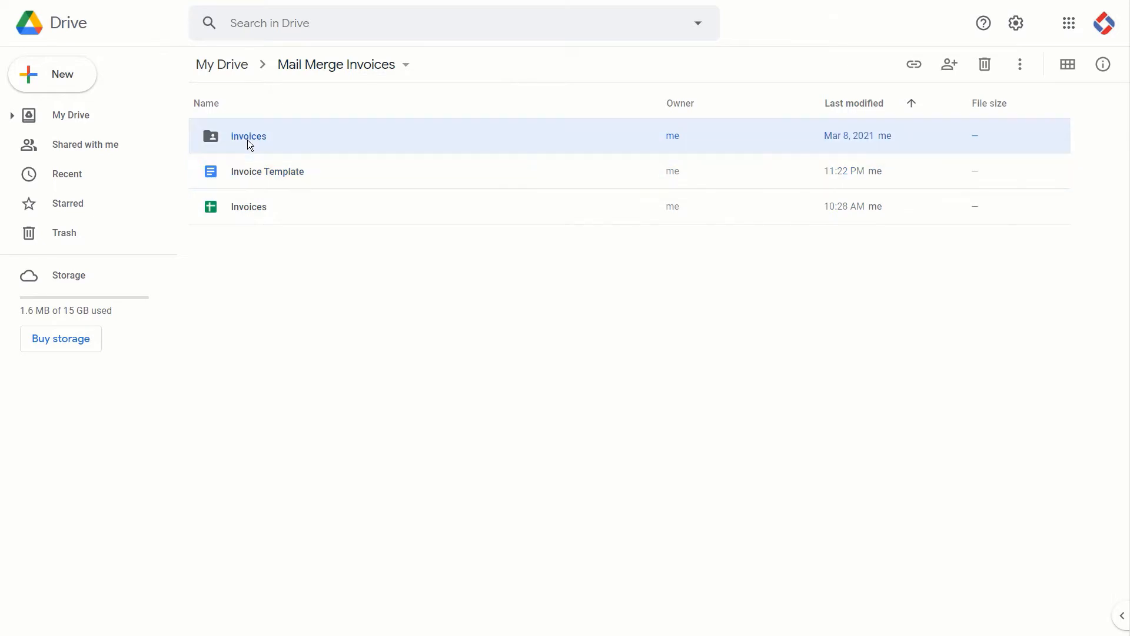
left_click(234, 276)
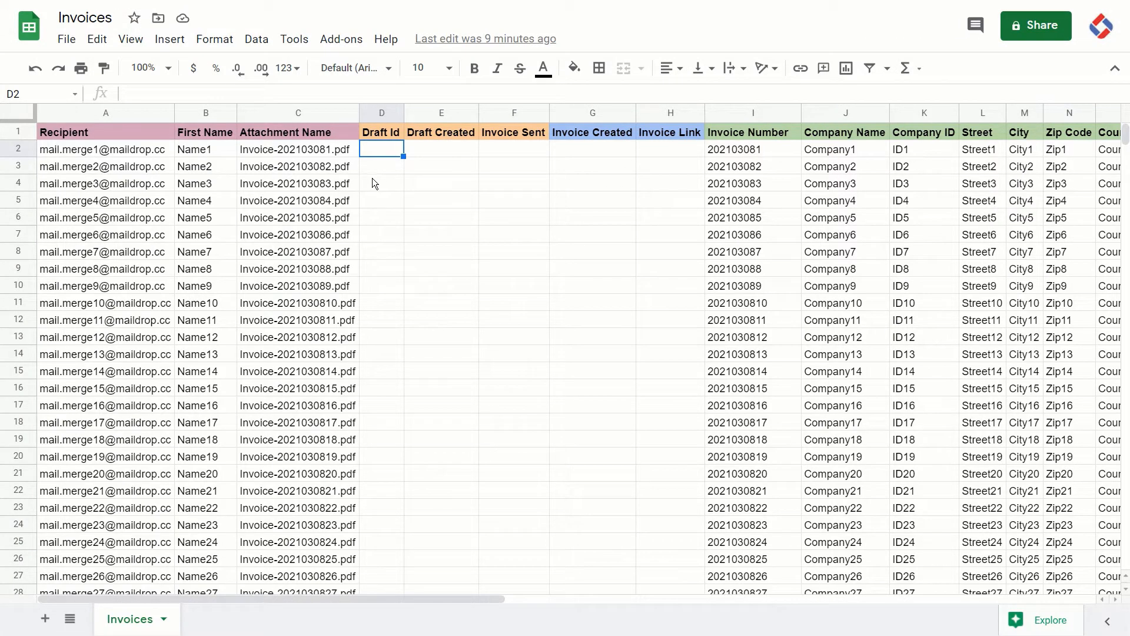
- Examine the header row of the Invoices sheet, covering each colour-coded group of columns from Recipient onward
left_click(131, 139)
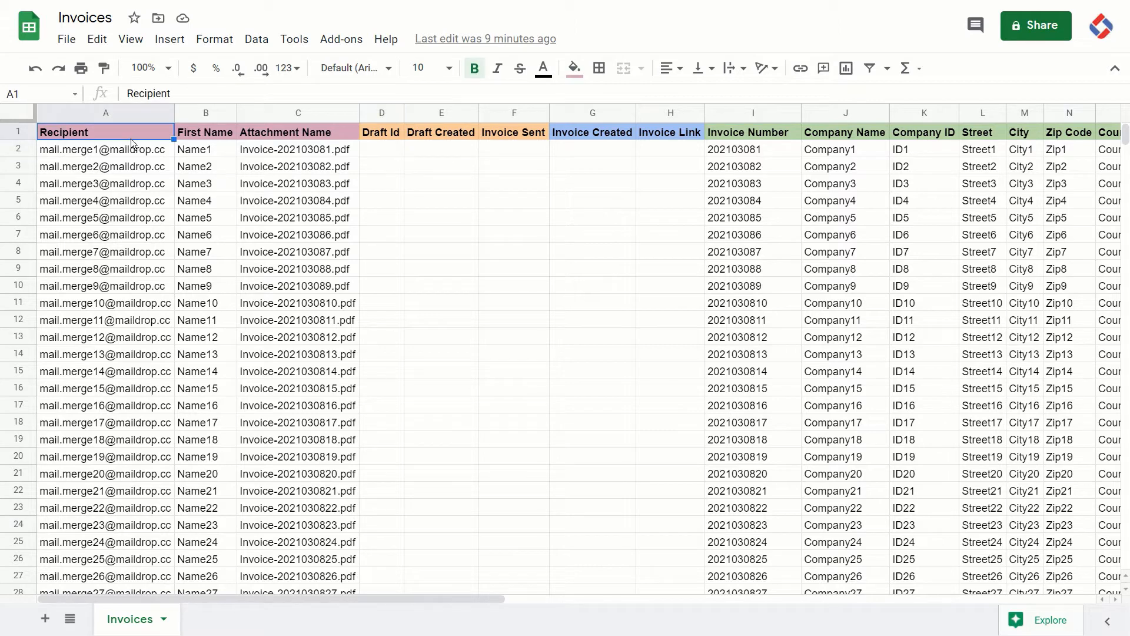
left_click(192, 136)
left_click(266, 133)
left_click(391, 133)
left_click(427, 133)
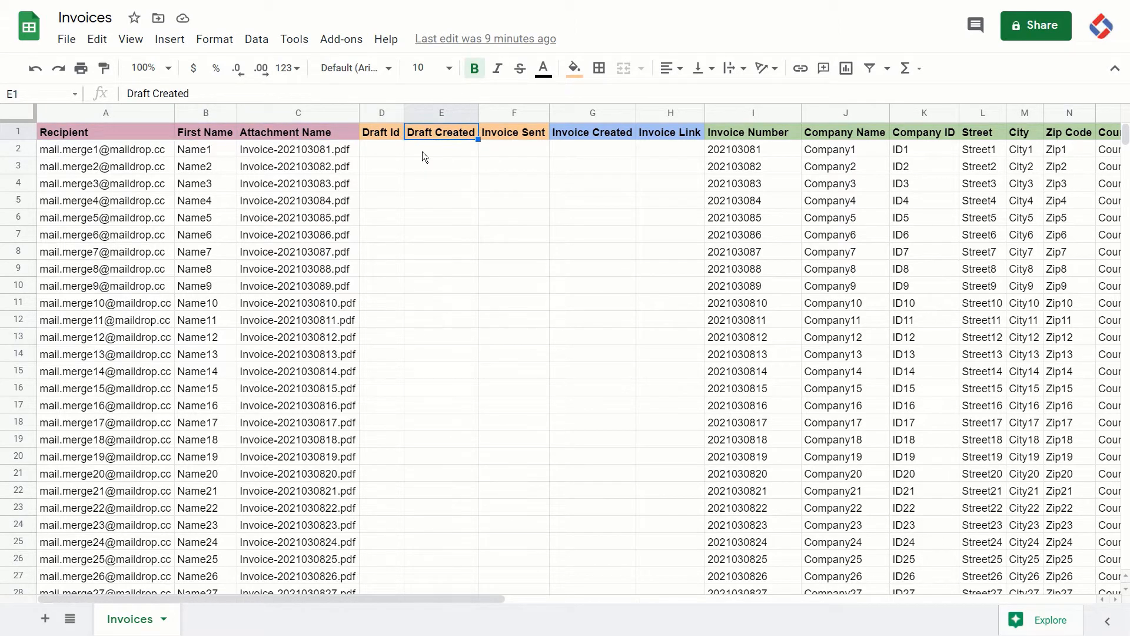
left_click_drag(144, 130, 269, 137)
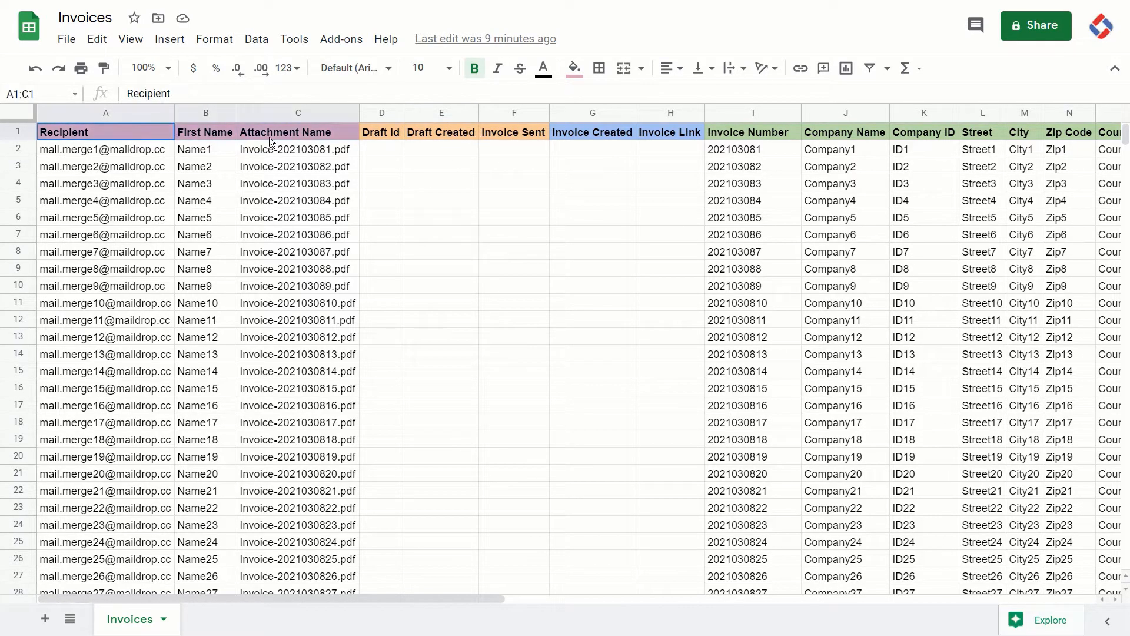
left_click_drag(372, 133, 645, 133)
left_click_drag(738, 134, 906, 134)
left_click(510, 165)
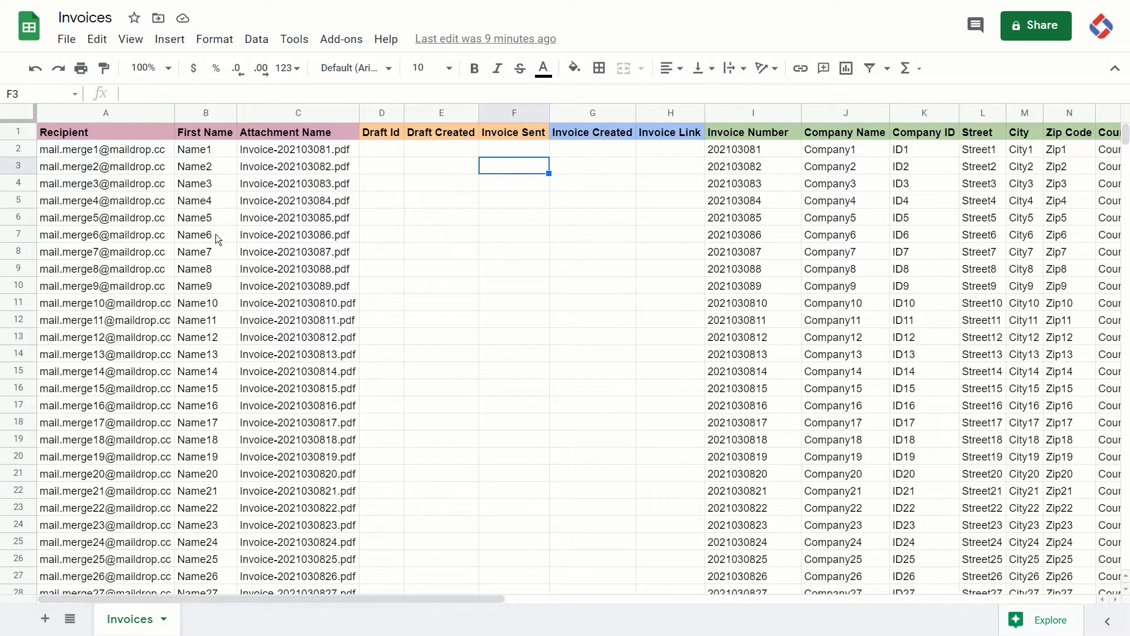
- Inspect the Recipient column's address formulas in several rows and look through the rows further down
left_click_drag(129, 134, 261, 133)
left_click(116, 150)
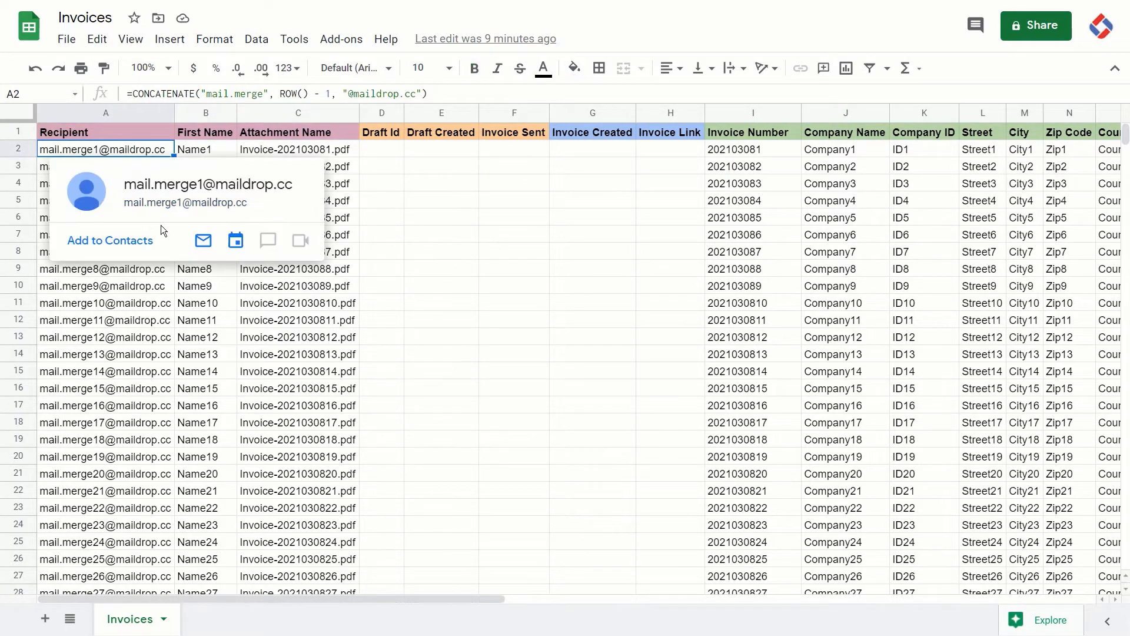
left_click(130, 285)
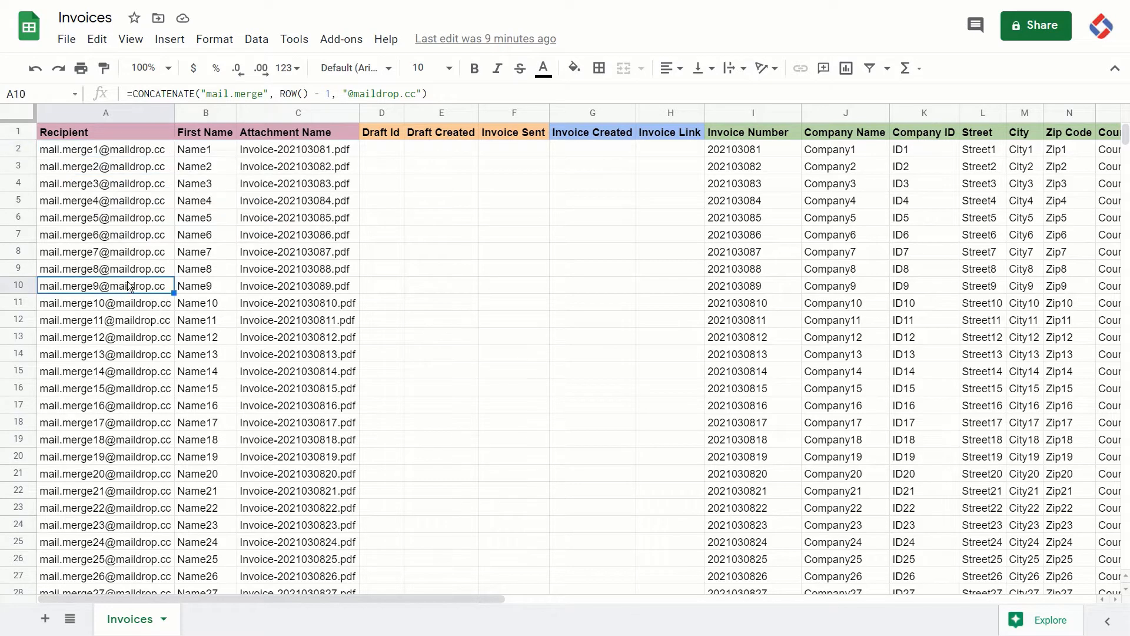
left_click(122, 152)
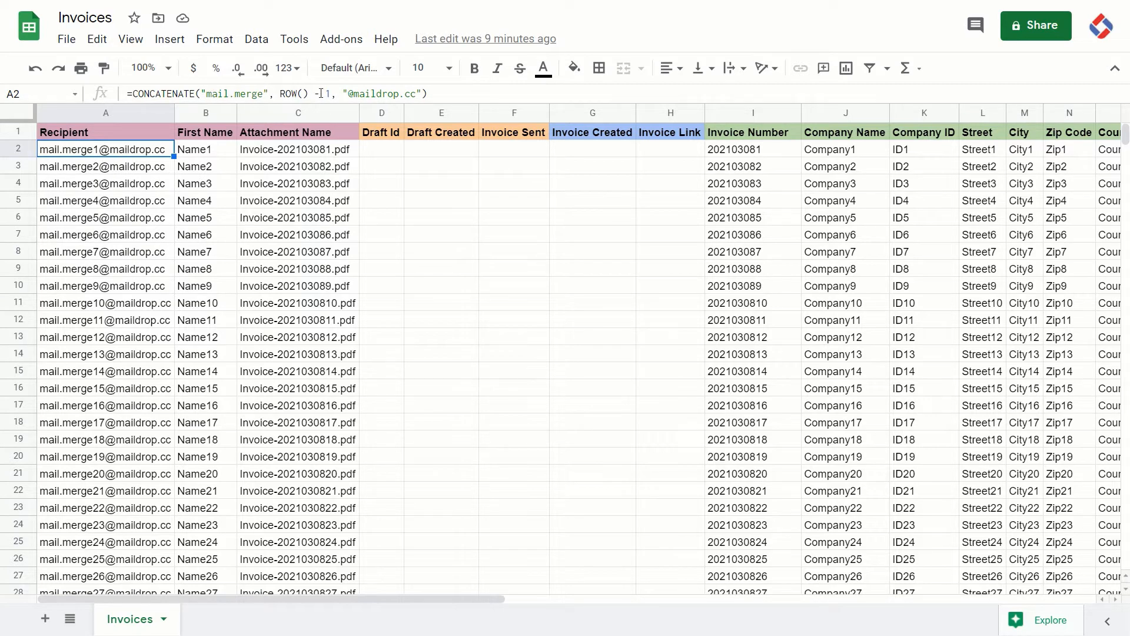
left_click(133, 172)
mouse_move(144, 406)
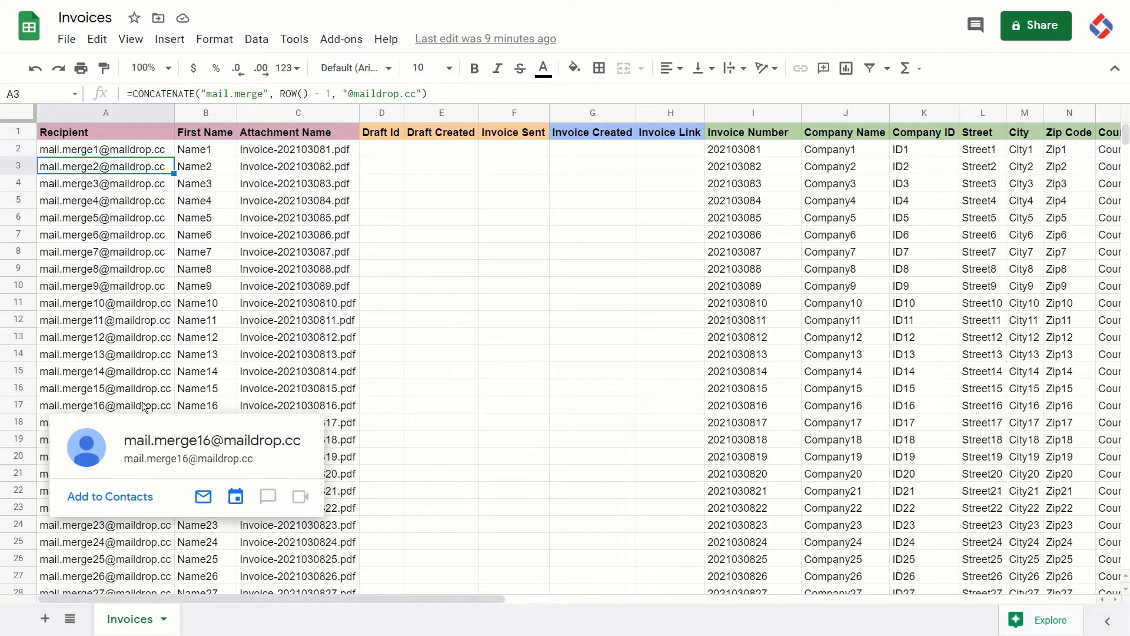
scroll(200, 436, "down", 10)
scroll(199, 424, "up", 5)
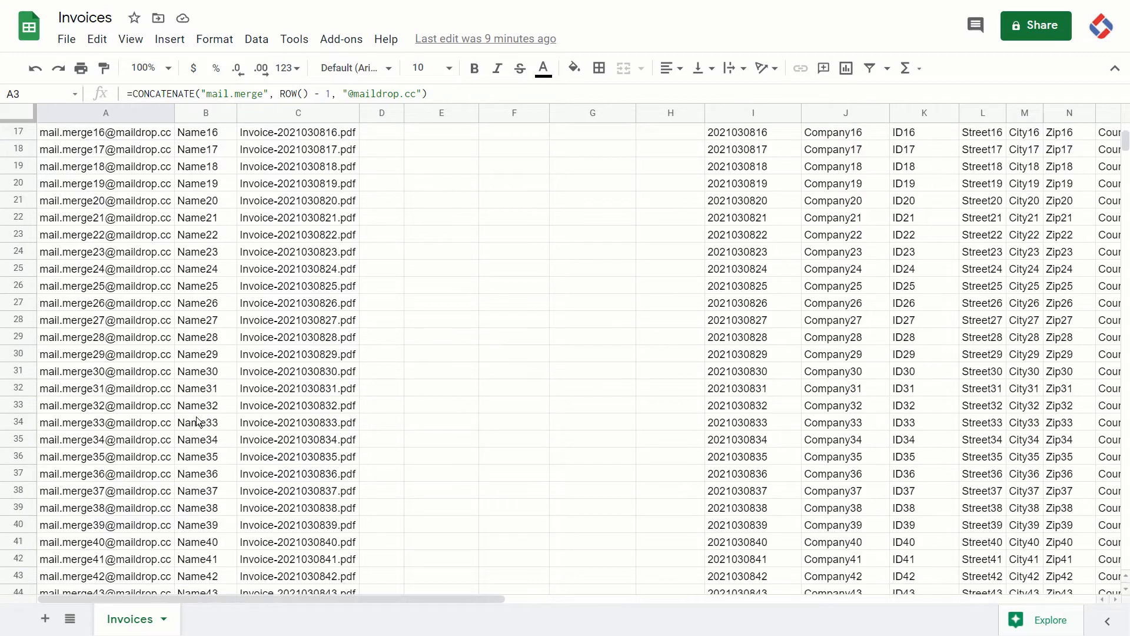
scroll(197, 422, "up", 5)
- Inspect the formulas in the first data row of the First Name and Attachment Name columns
left_click(202, 154)
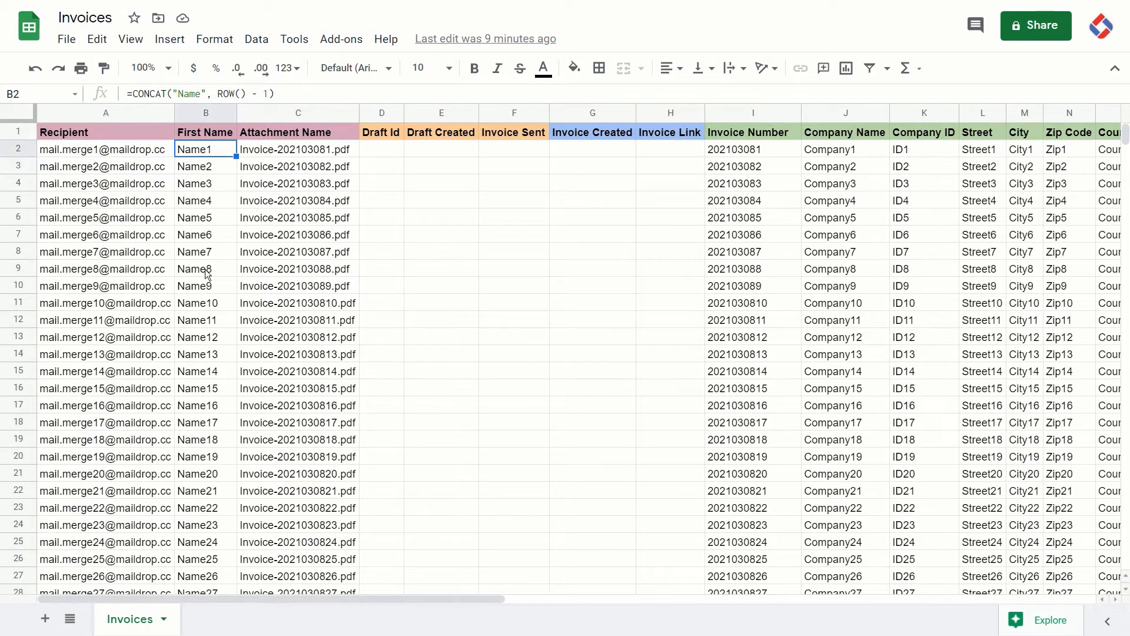
scroll(280, 275, "down", 3)
scroll(281, 275, "up", 3)
left_click(289, 154)
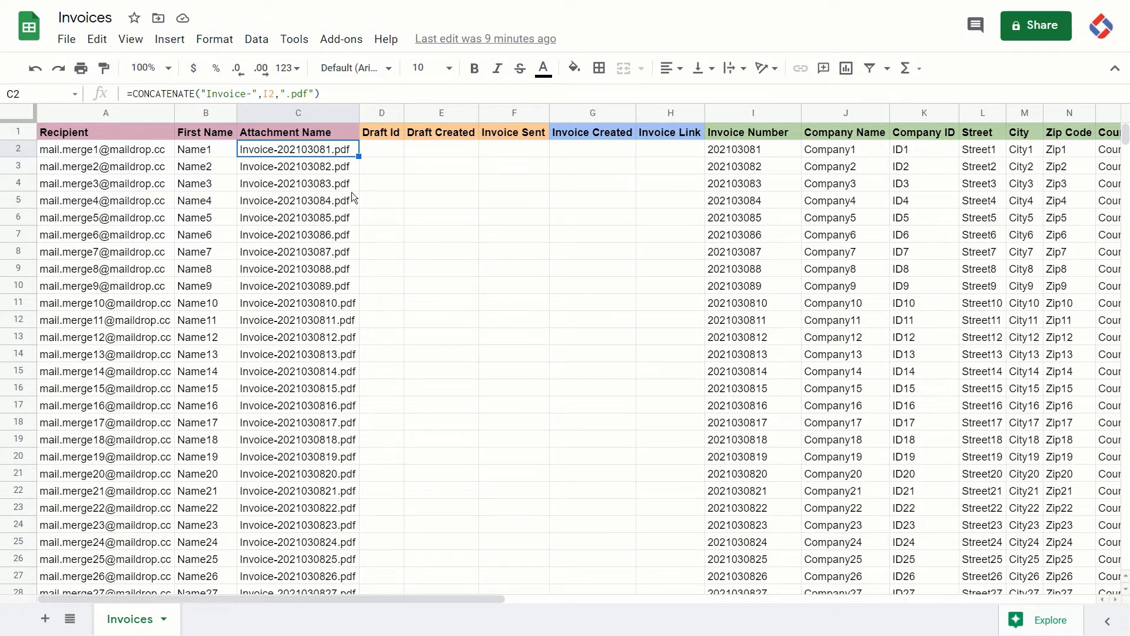
- Examine the Draft Id, Draft Created and Invoice Sent columns and their first data cells
left_click_drag(391, 133, 491, 135)
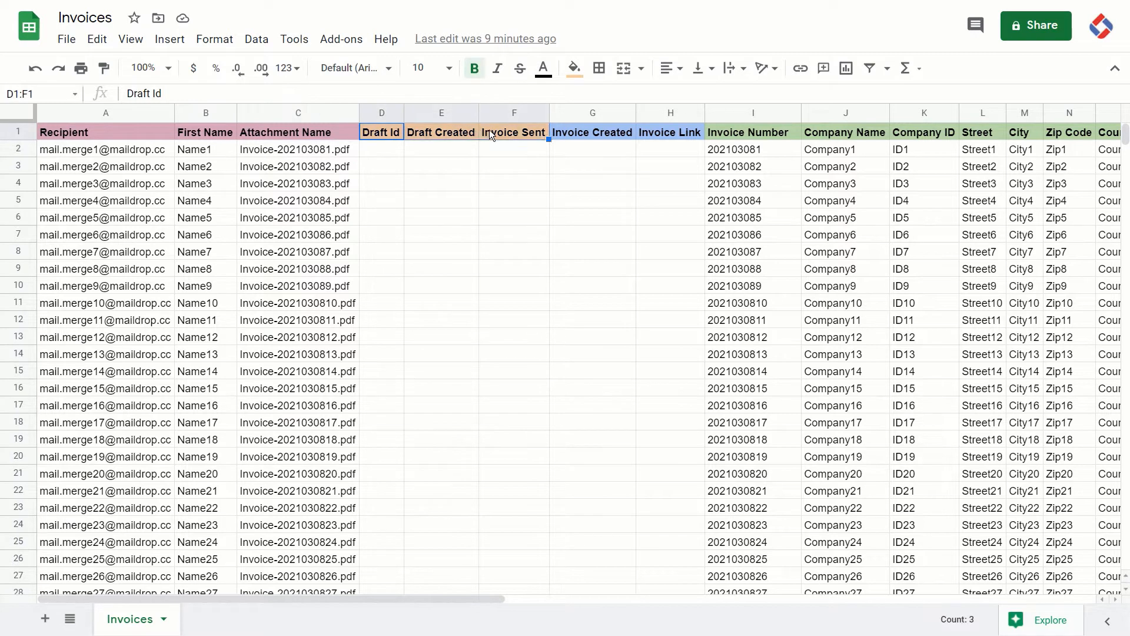
left_click(378, 150)
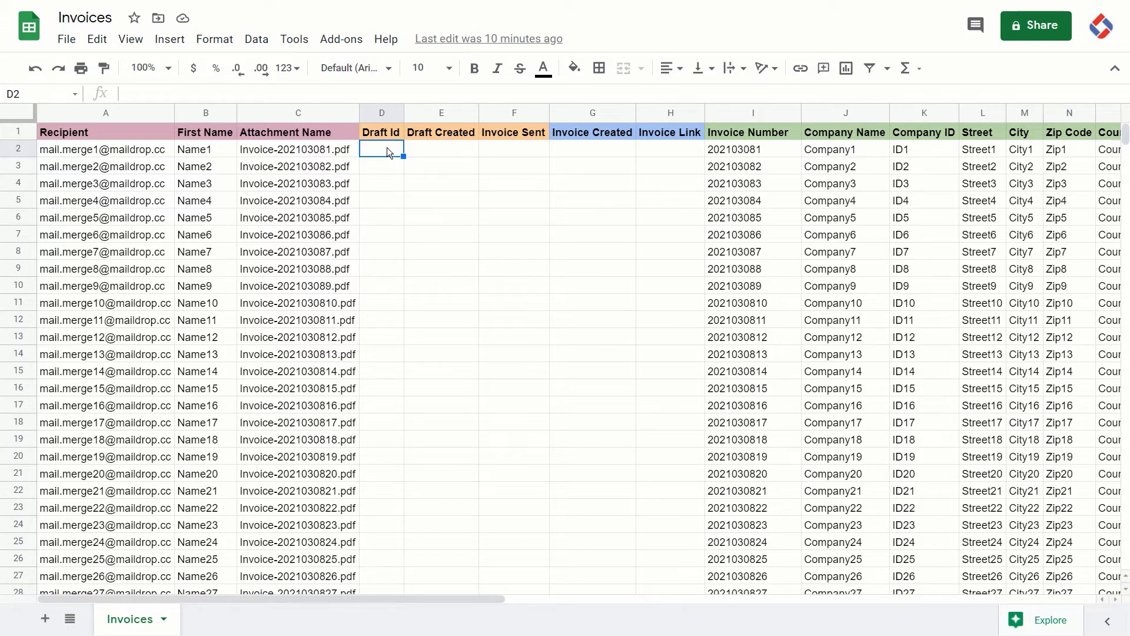
left_click(442, 156)
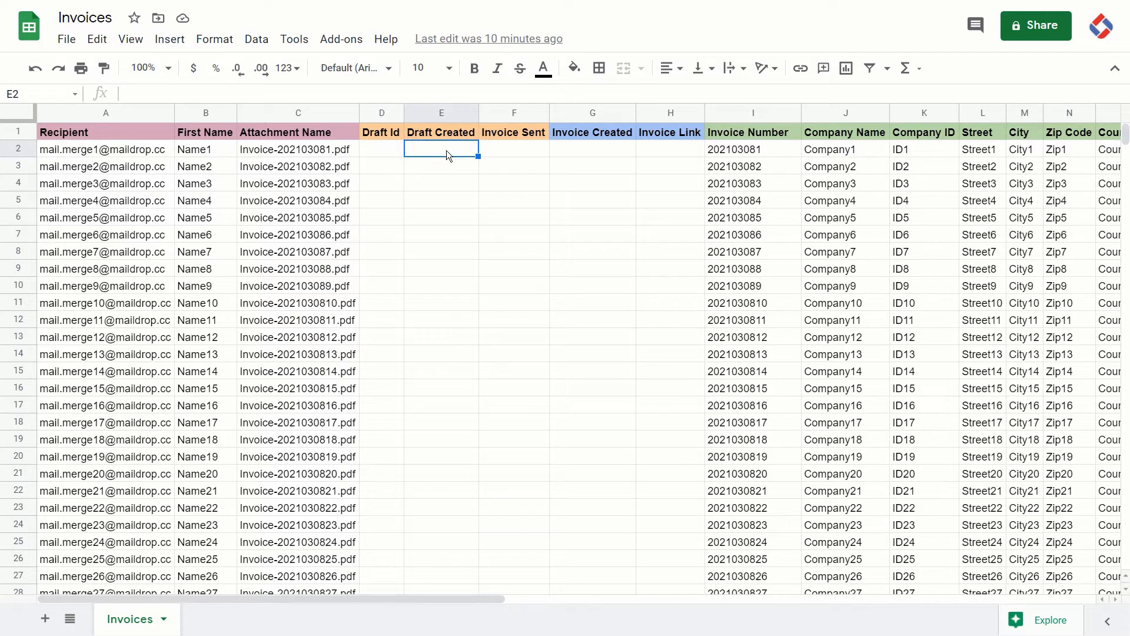
left_click(504, 151)
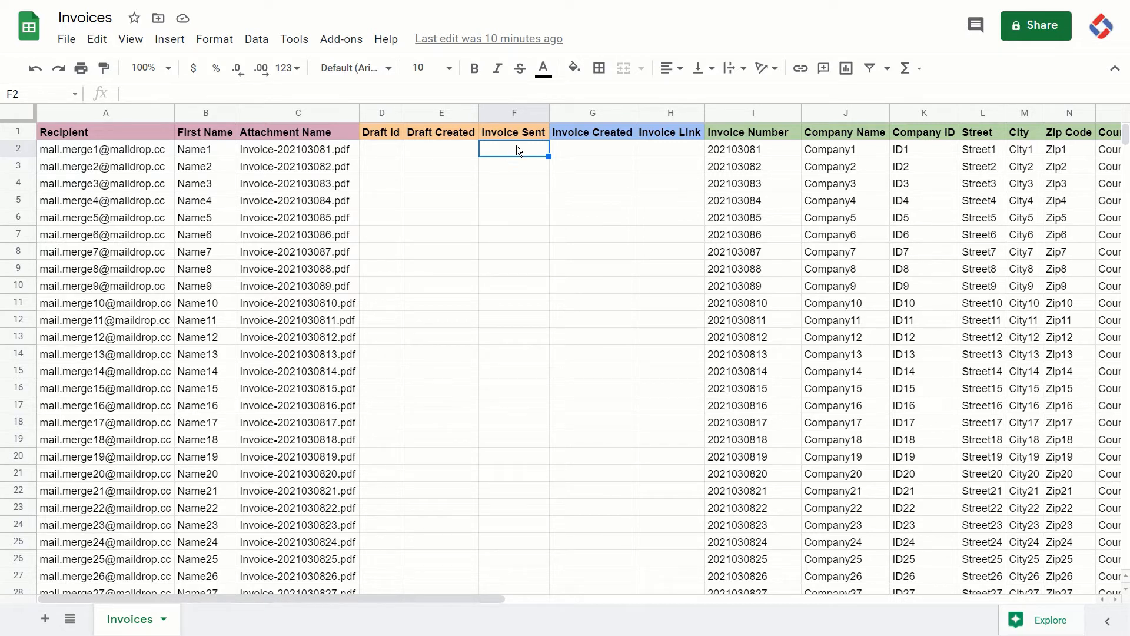
- Examine the Invoice Created and Invoice Link columns and their first data cells
left_click(580, 147)
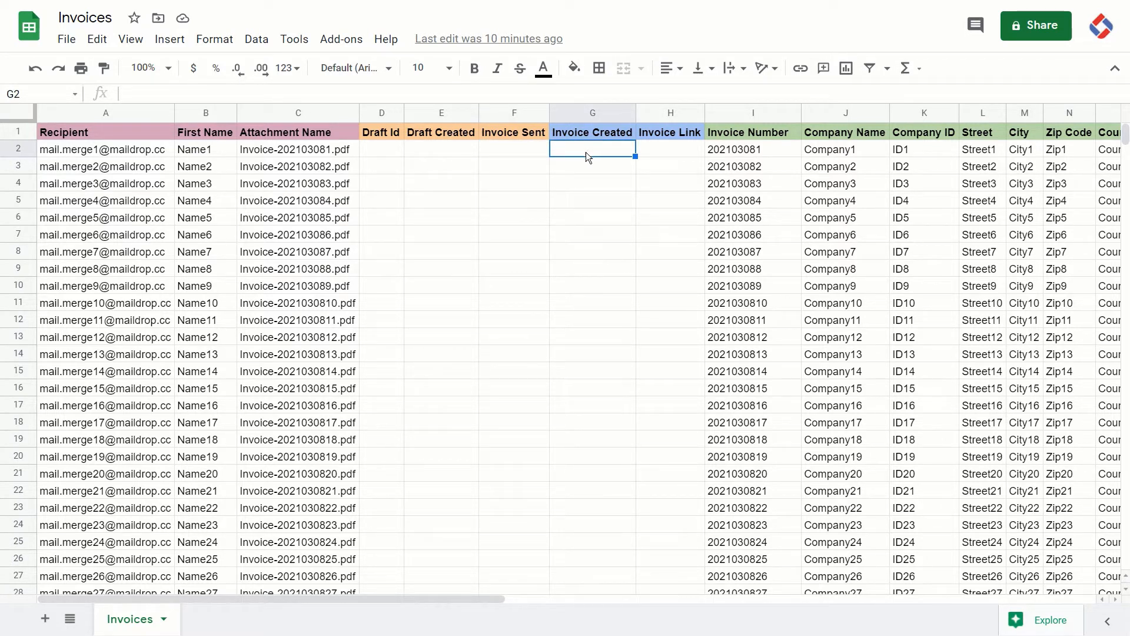
left_click(663, 113)
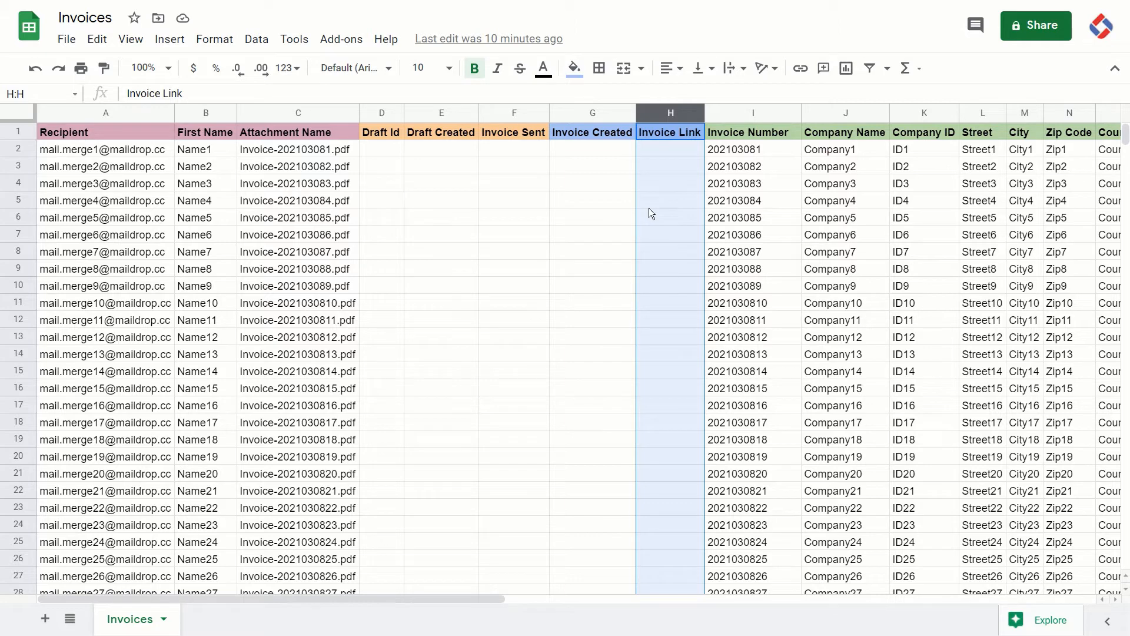
left_click(654, 155)
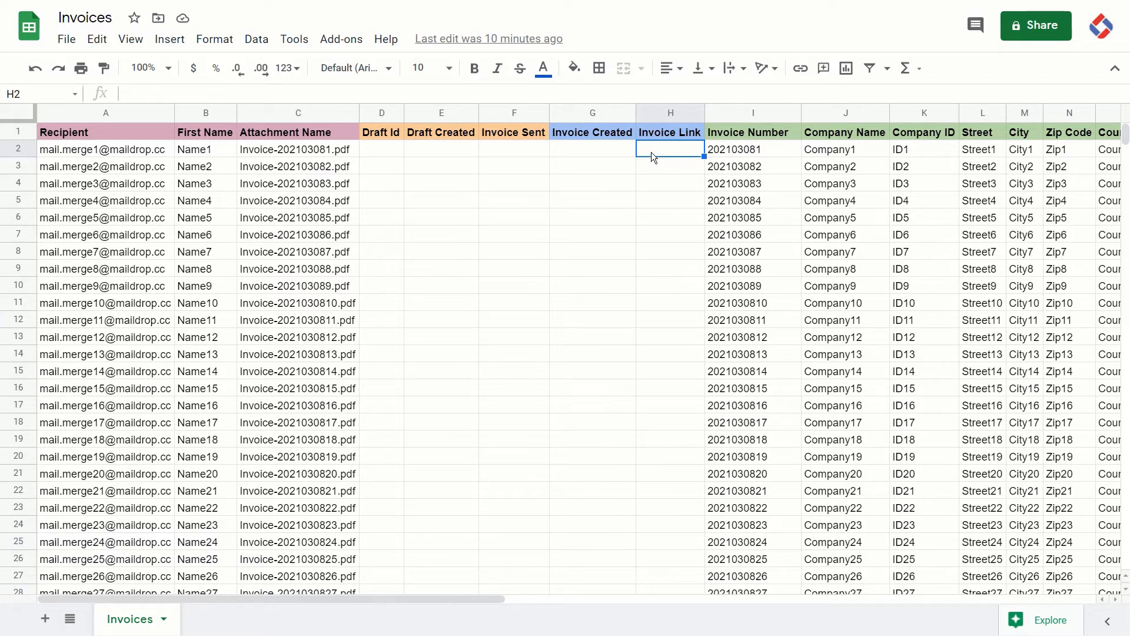
left_click(624, 154)
left_click(655, 145)
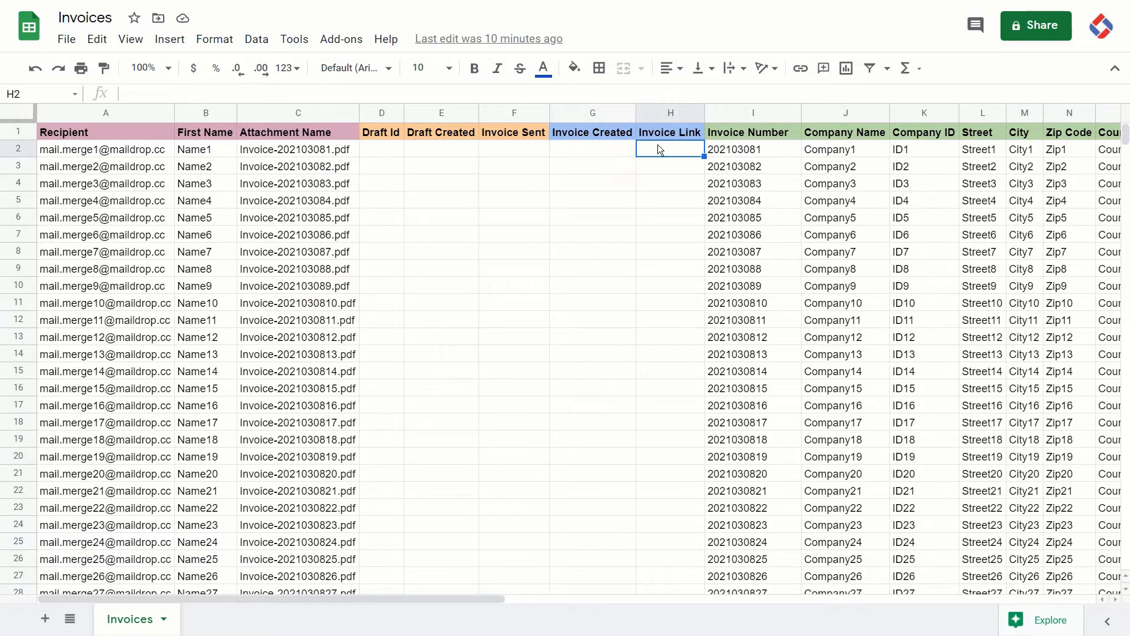
left_click(658, 113)
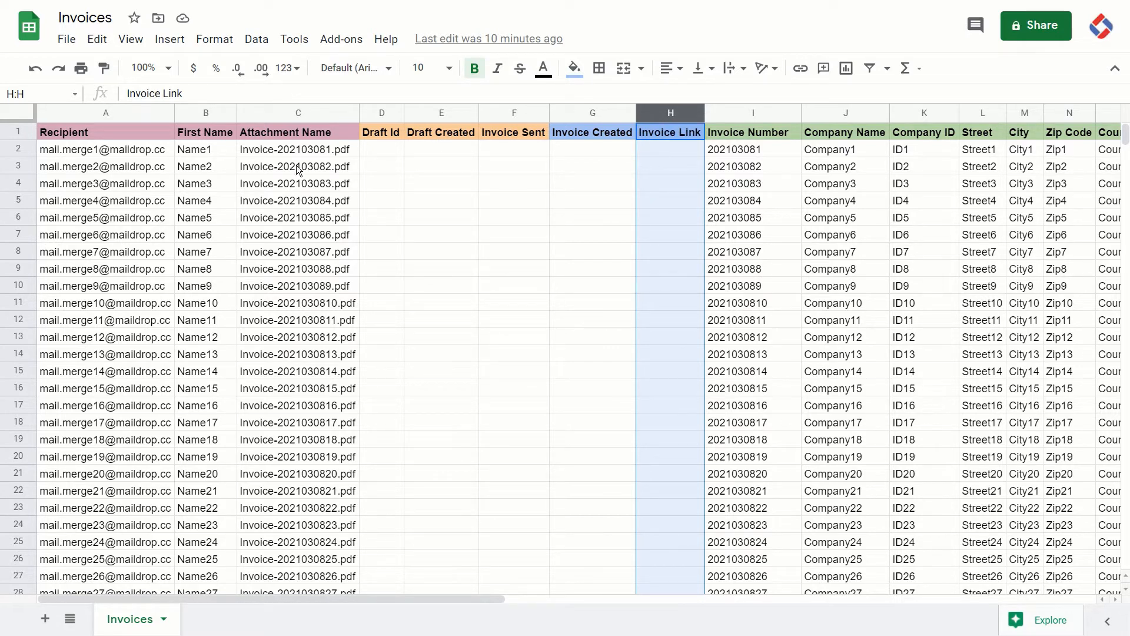
left_click(619, 151)
left_click(670, 114)
left_click(669, 151)
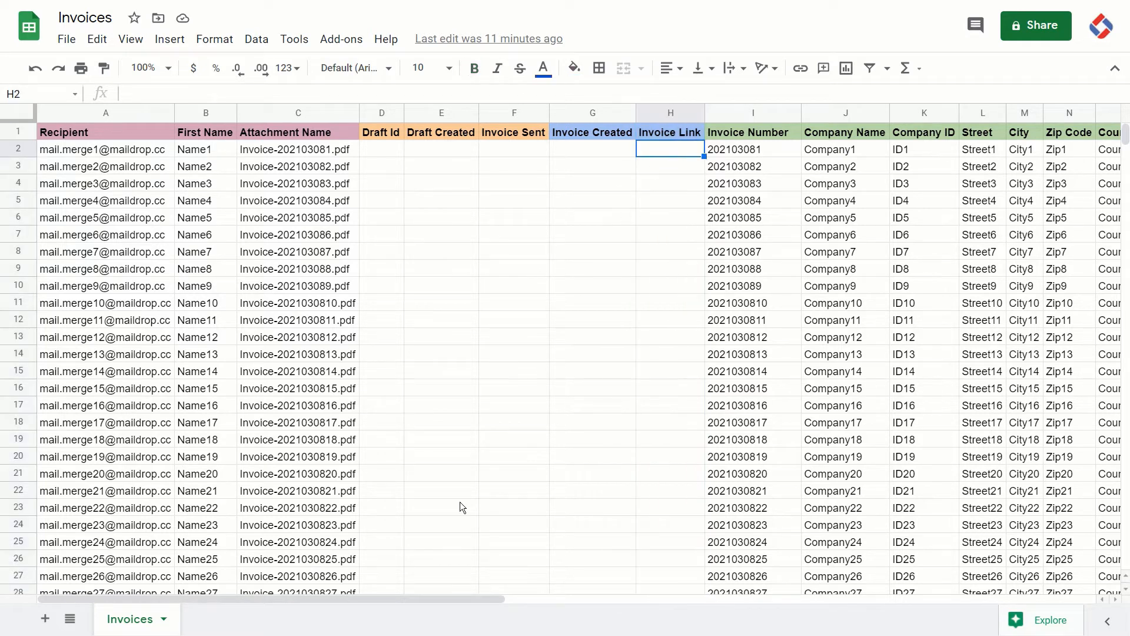
- Examine the invoice data columns from Invoice Number through Total, including the invoice number formula and the item details
left_click_drag(390, 598, 577, 598)
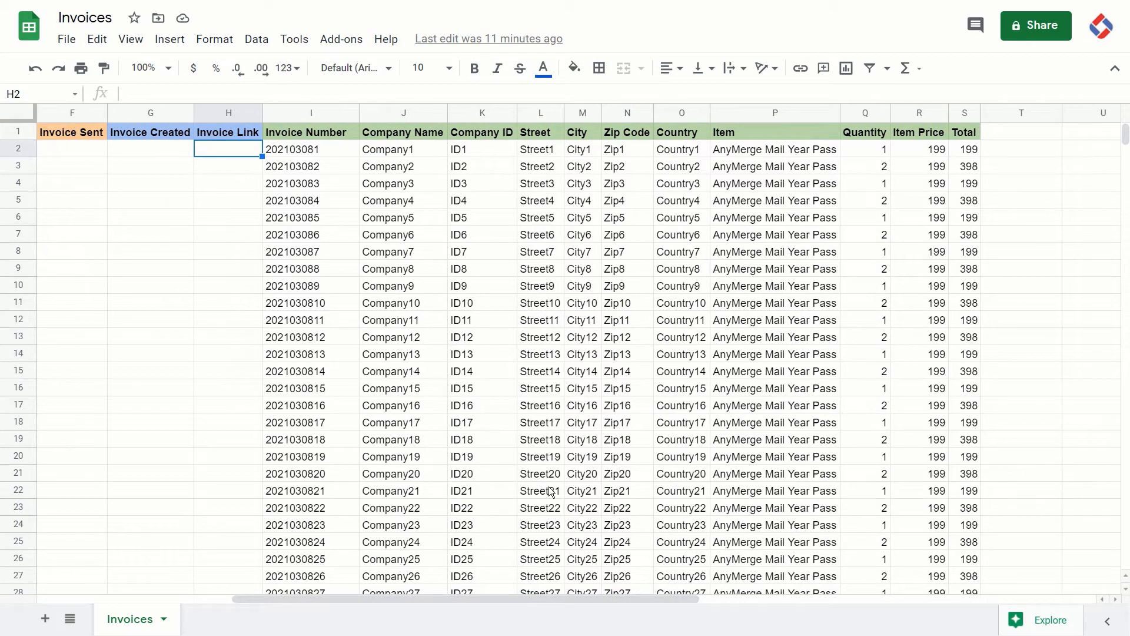
left_click(305, 151)
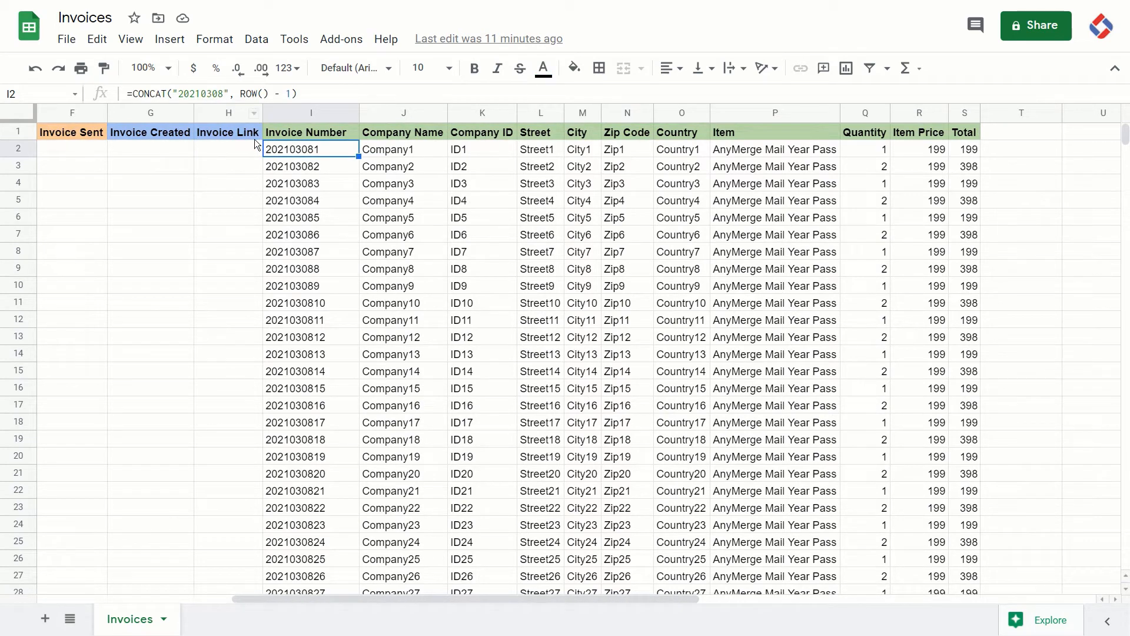
left_click(376, 154)
left_click_drag(375, 154, 964, 152)
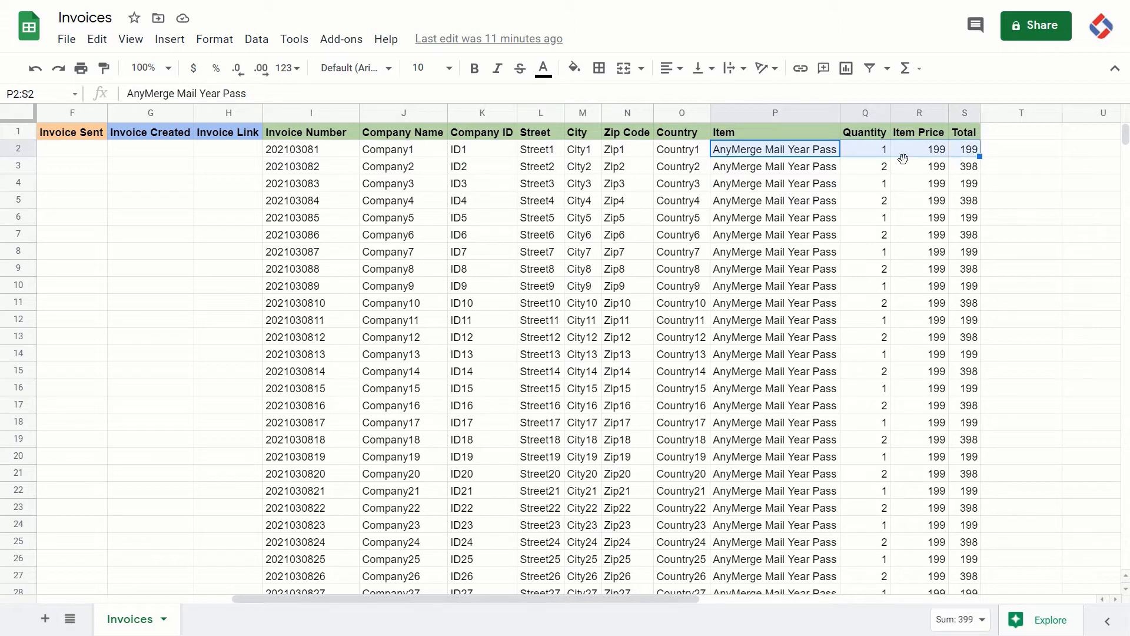
left_click(746, 163)
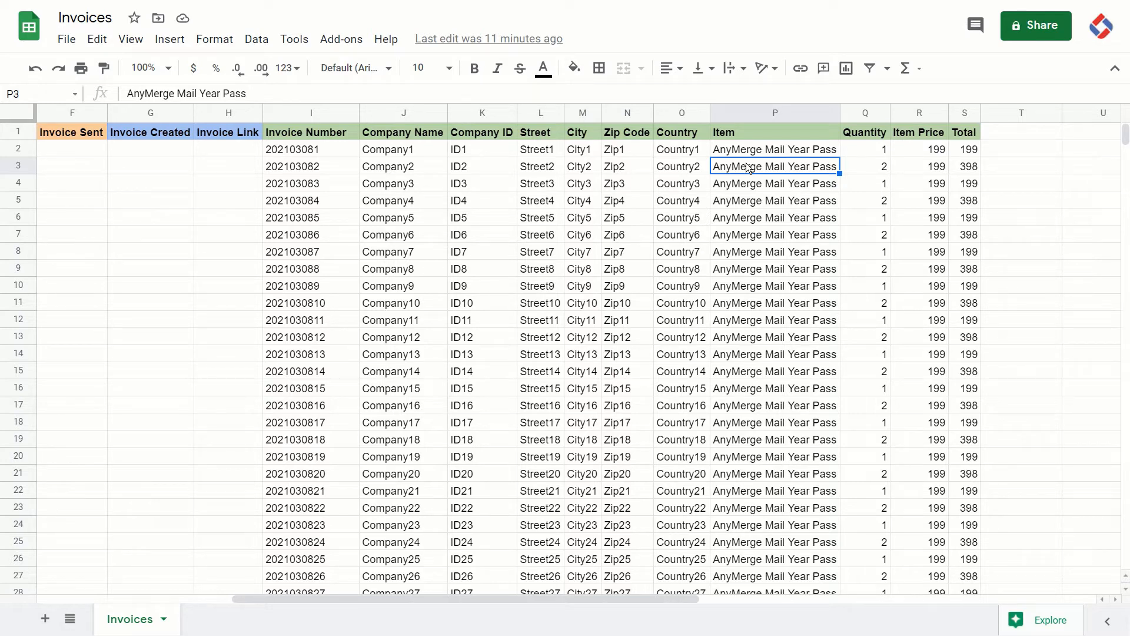
- Go back through the columns to the first recipient's address in cell A2
key("Left")
key("Left")
key("Left")
key("Left")
key("Left")
key("Left")
key("Left")
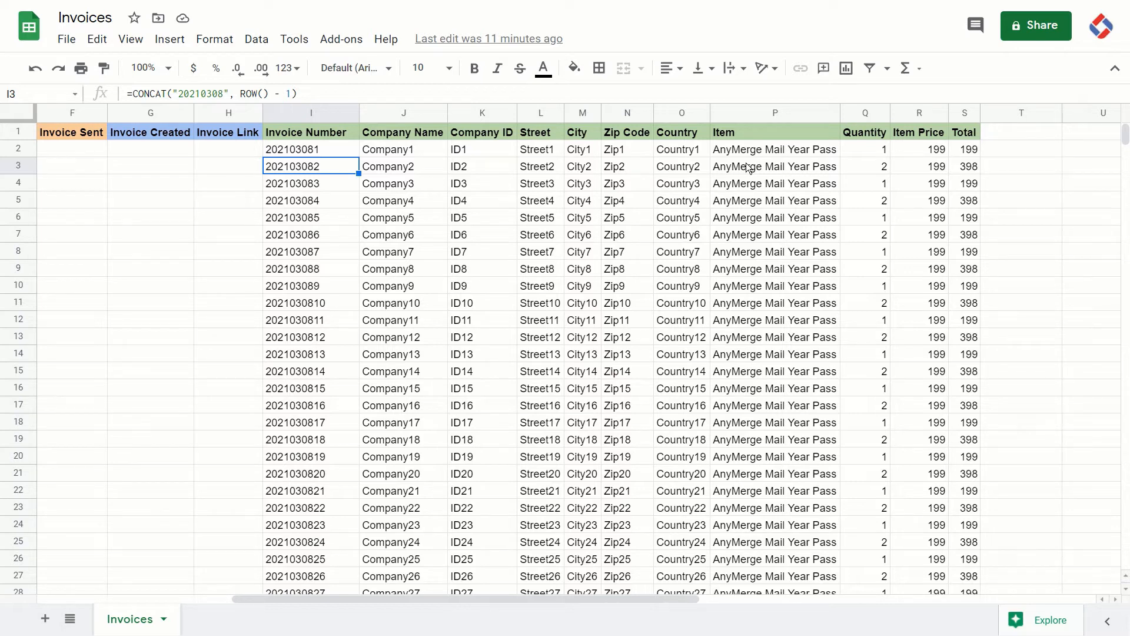
key("Left")
key("Left")
key("Left")
key("Left")
key("Left")
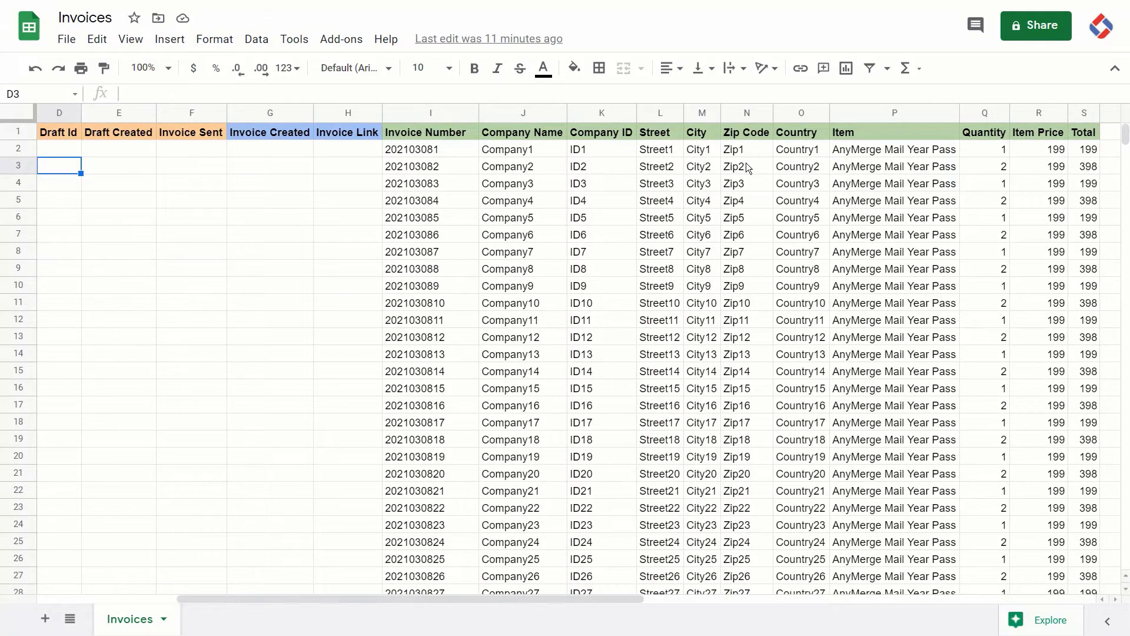
key("Left")
key("Left")
key("Left")
key("Up")
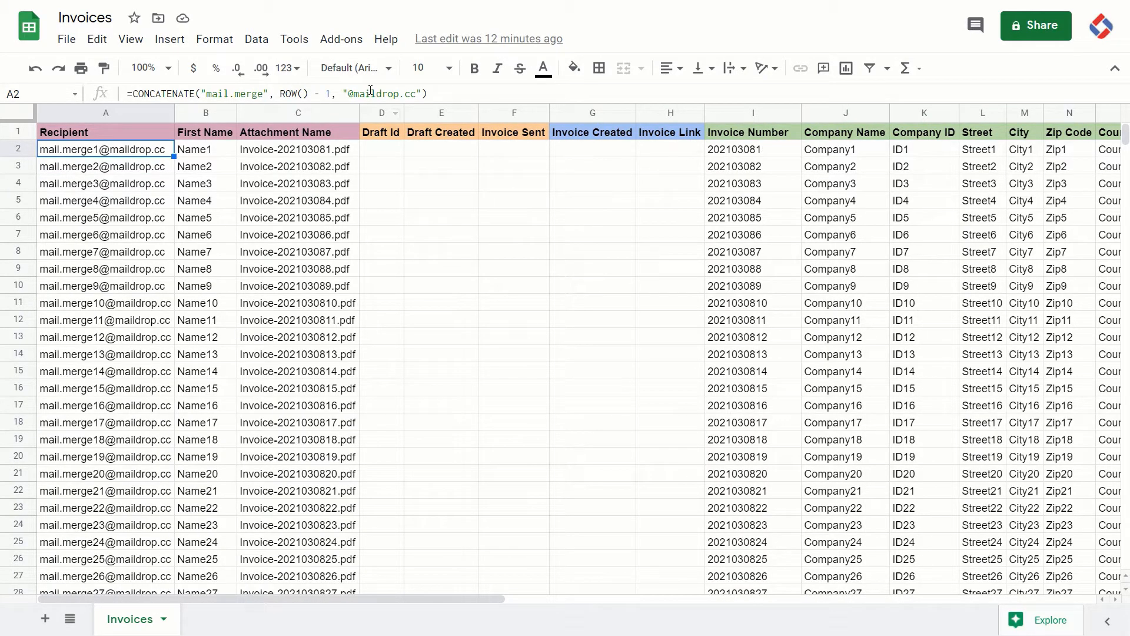
- Open the AnyMerge Docs add-on with its sheet configuration and check the output folder setting
left_click(341, 39)
mouse_move(378, 112)
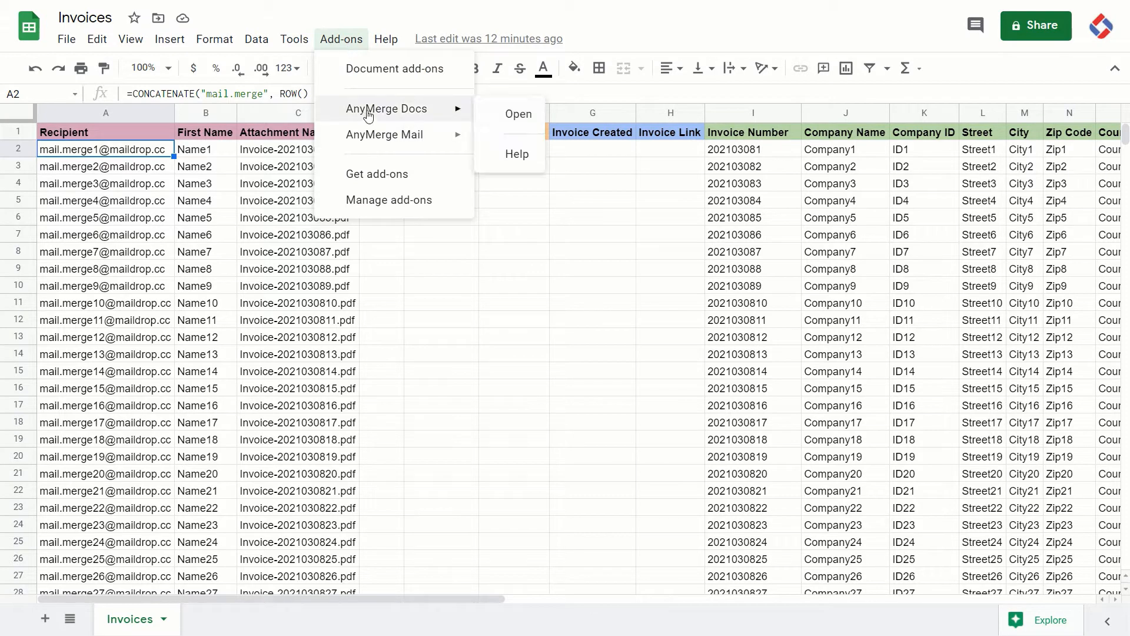
left_click(524, 114)
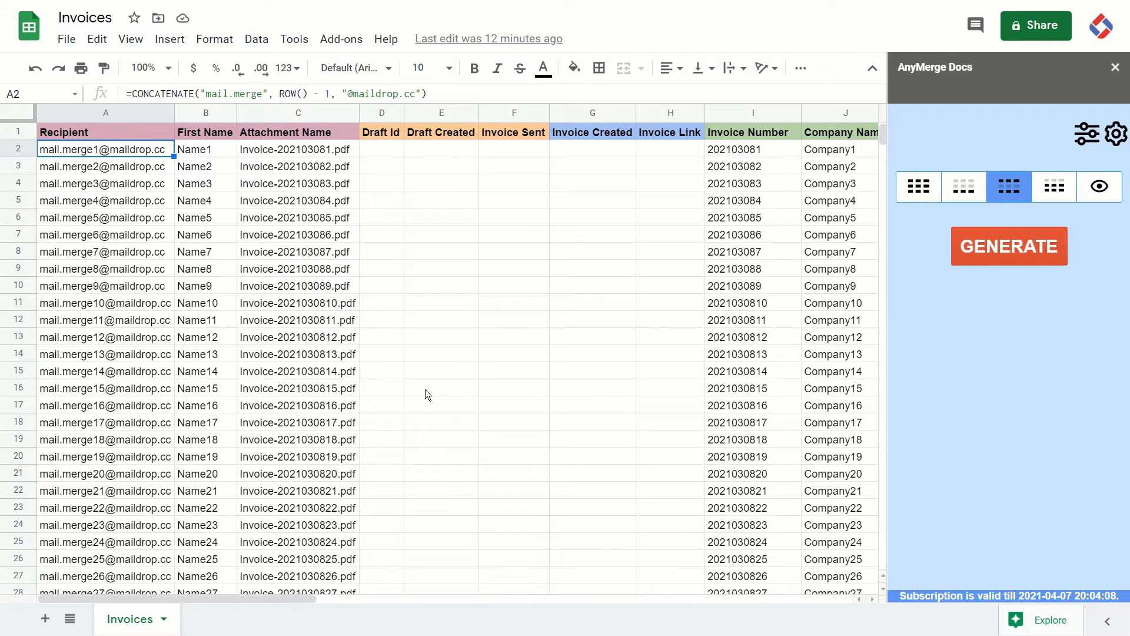
left_click(1079, 141)
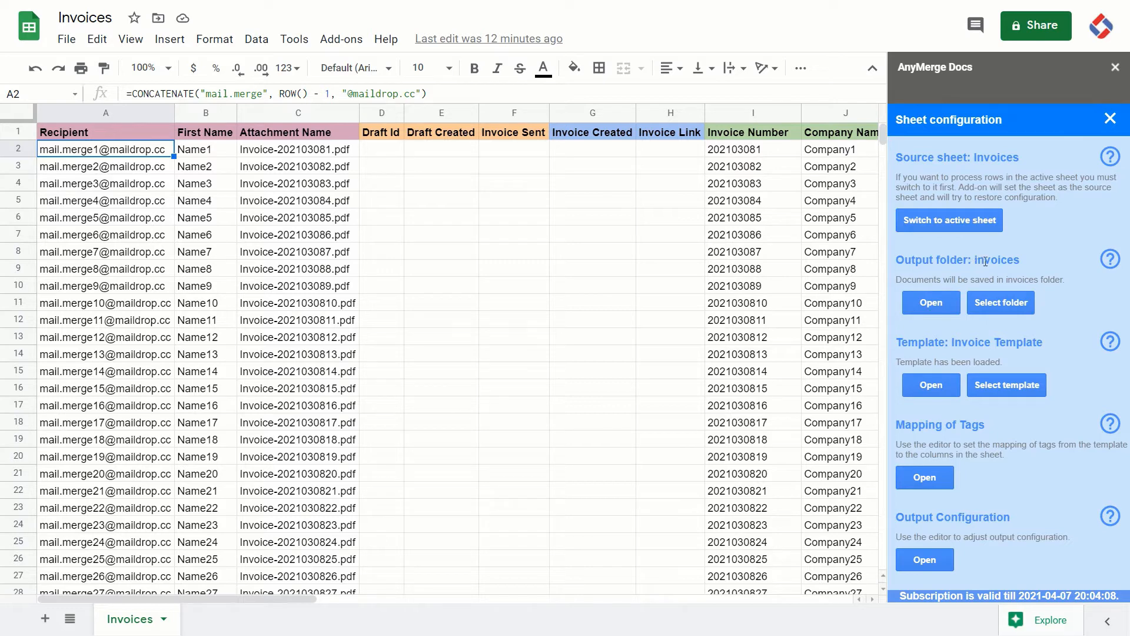
left_click_drag(977, 264, 1030, 256)
left_click(1029, 257)
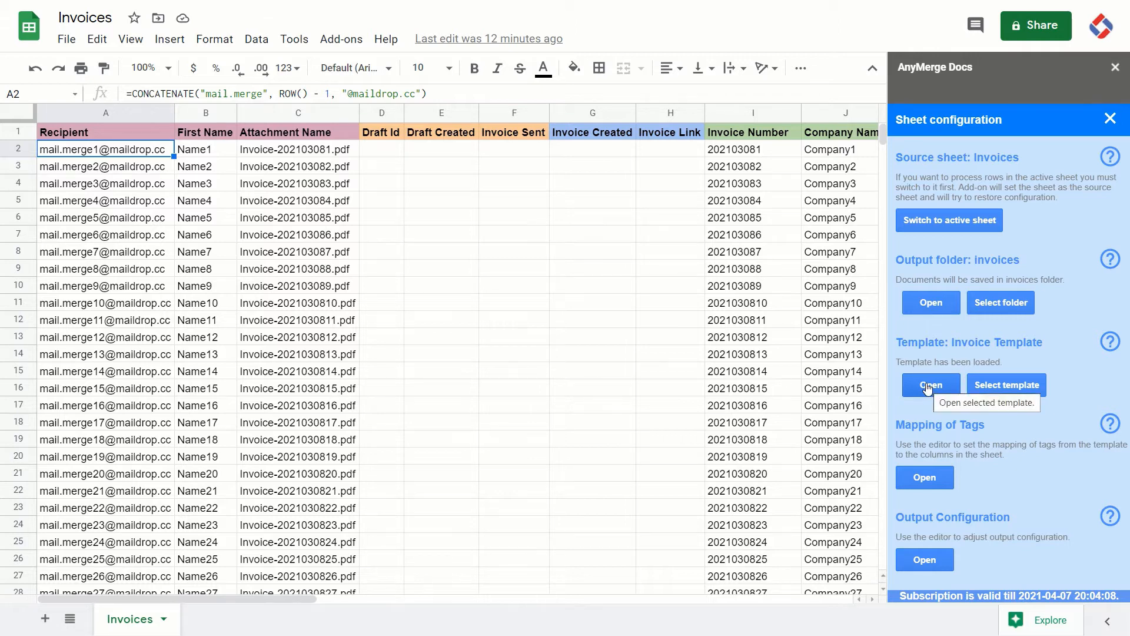
- Open the selected Invoice Template in Google Docs and examine its invoice number, Bill To and item table tags
left_click(927, 386)
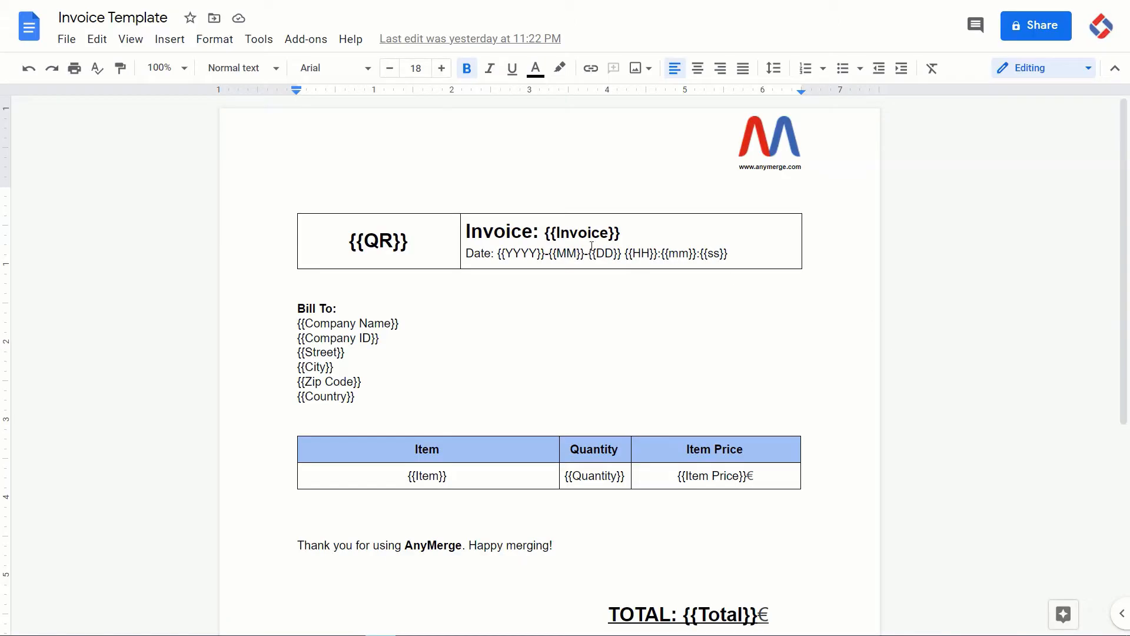
left_click_drag(545, 235, 621, 240)
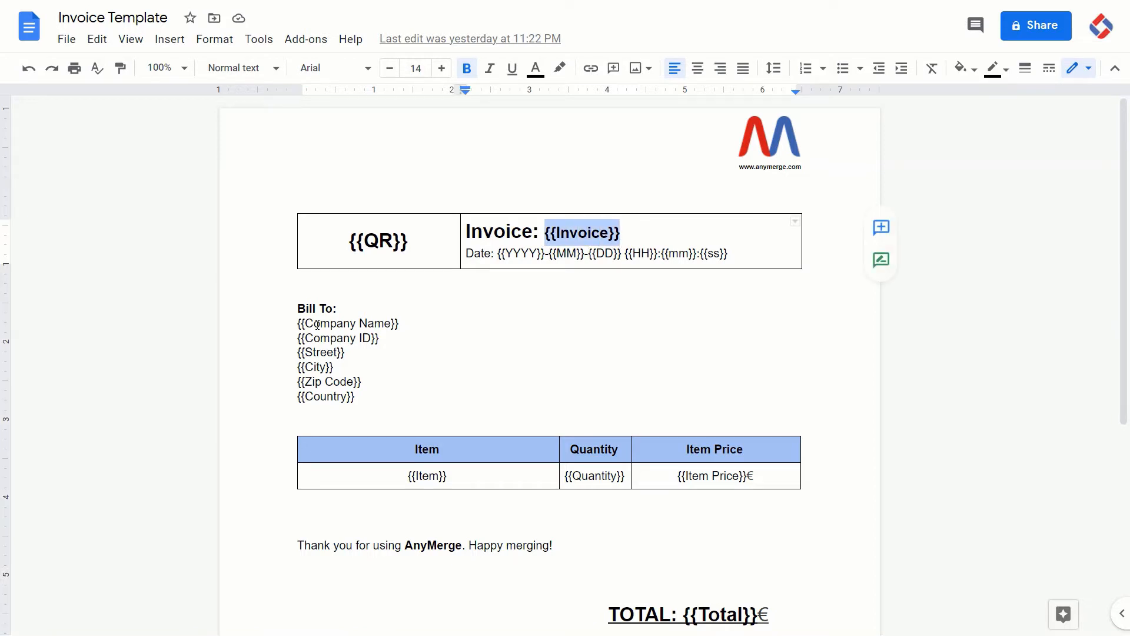
left_click_drag(299, 325, 365, 396)
left_click_drag(412, 475, 706, 481)
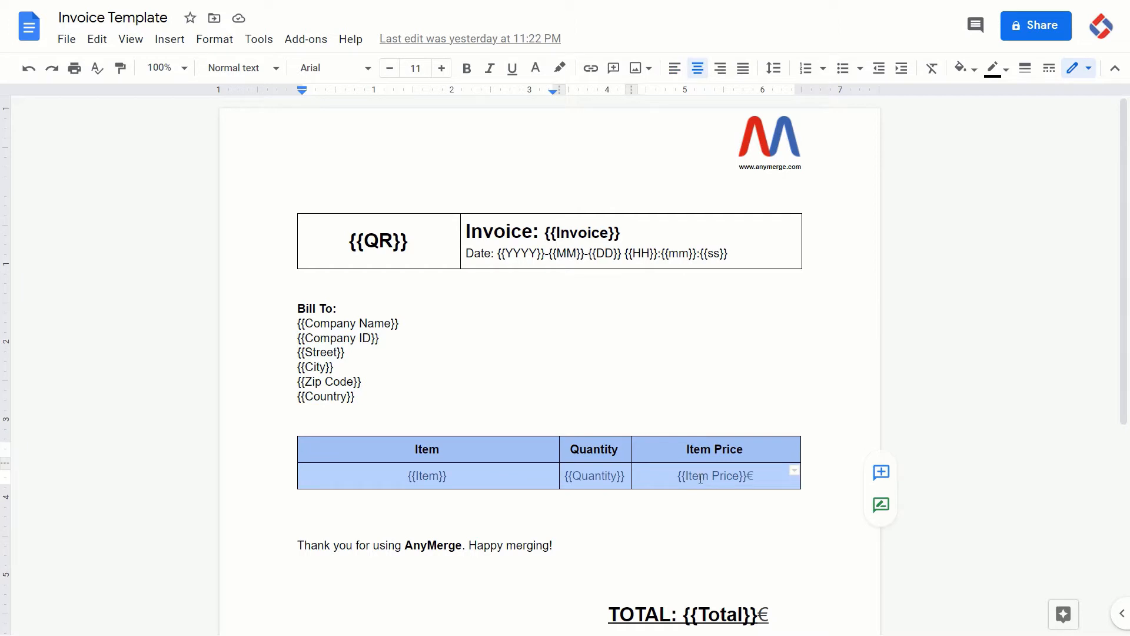
left_click(420, 363)
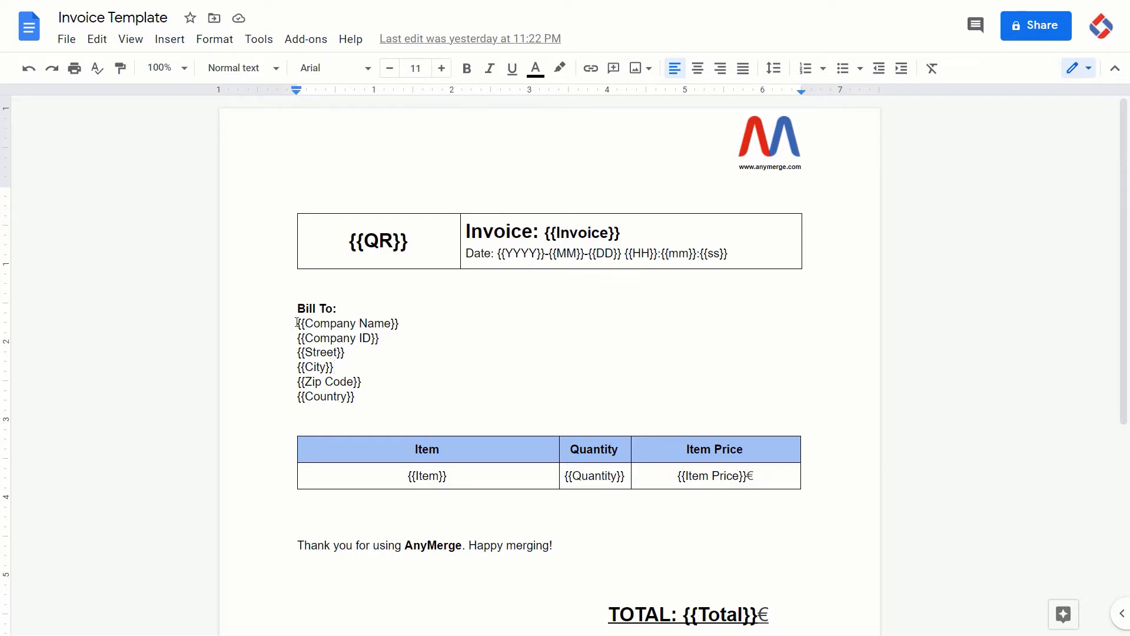
left_click_drag(295, 322, 354, 398)
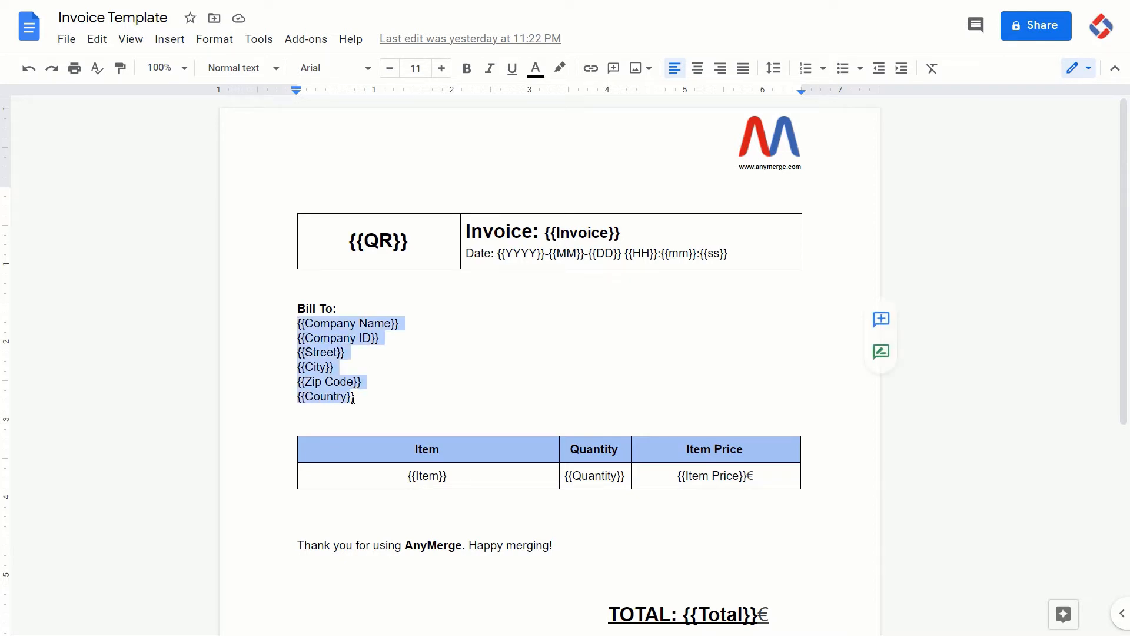
left_click(411, 476)
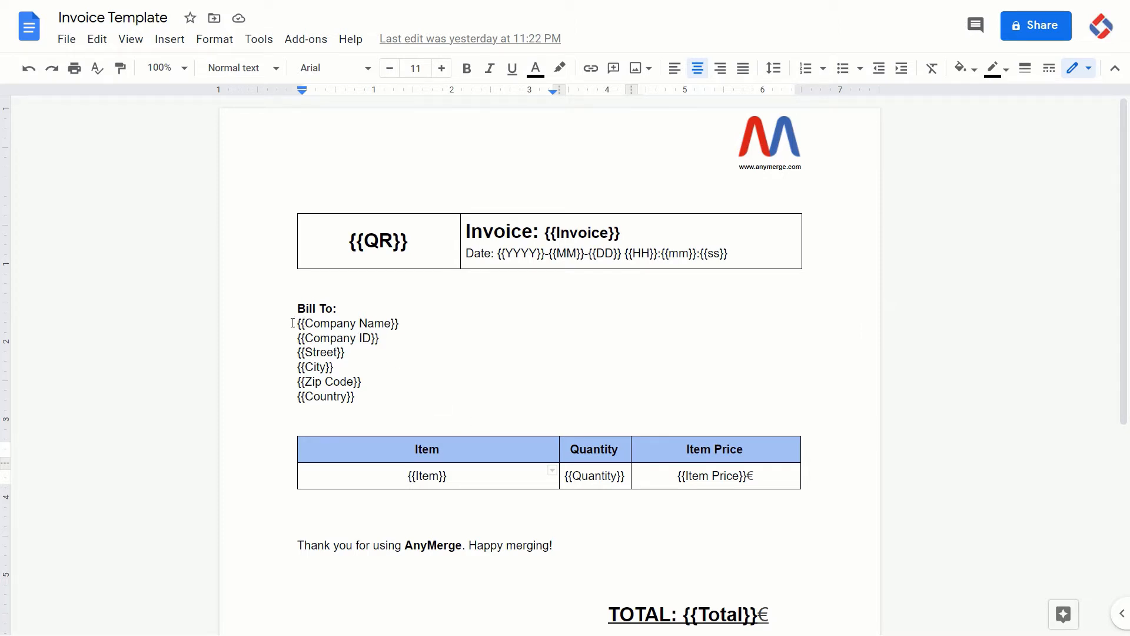
left_click_drag(293, 323, 361, 398)
left_click(361, 398)
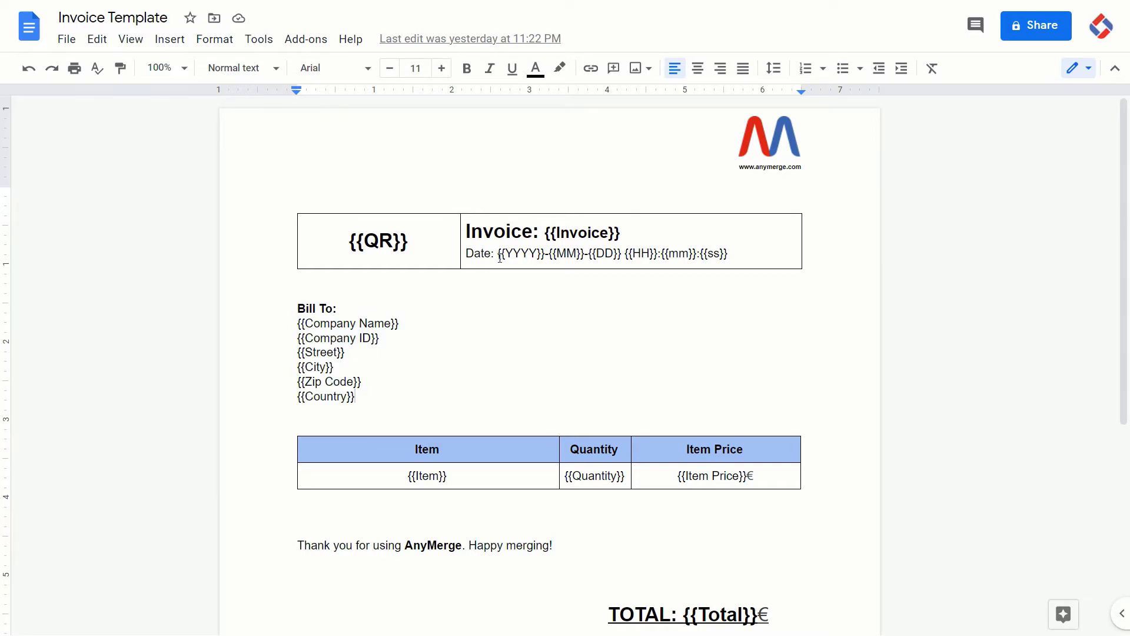
- Examine the template's date and time tags, the {{QR}} tag and the {{Invoice}} tag in the header table
left_click_drag(500, 257, 731, 258)
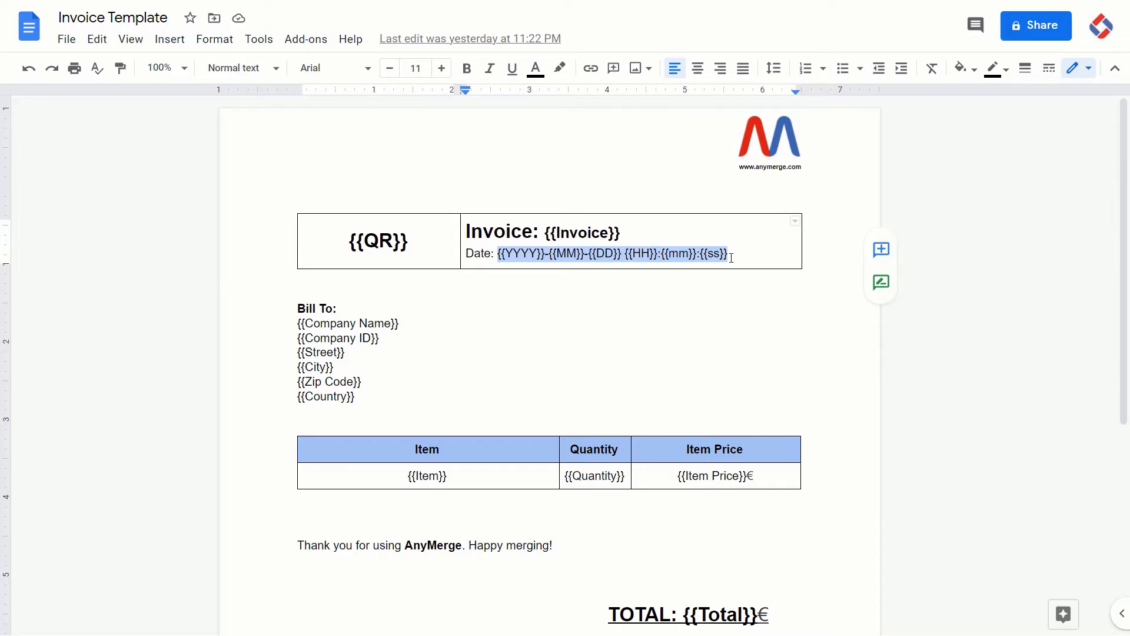
left_click(555, 254)
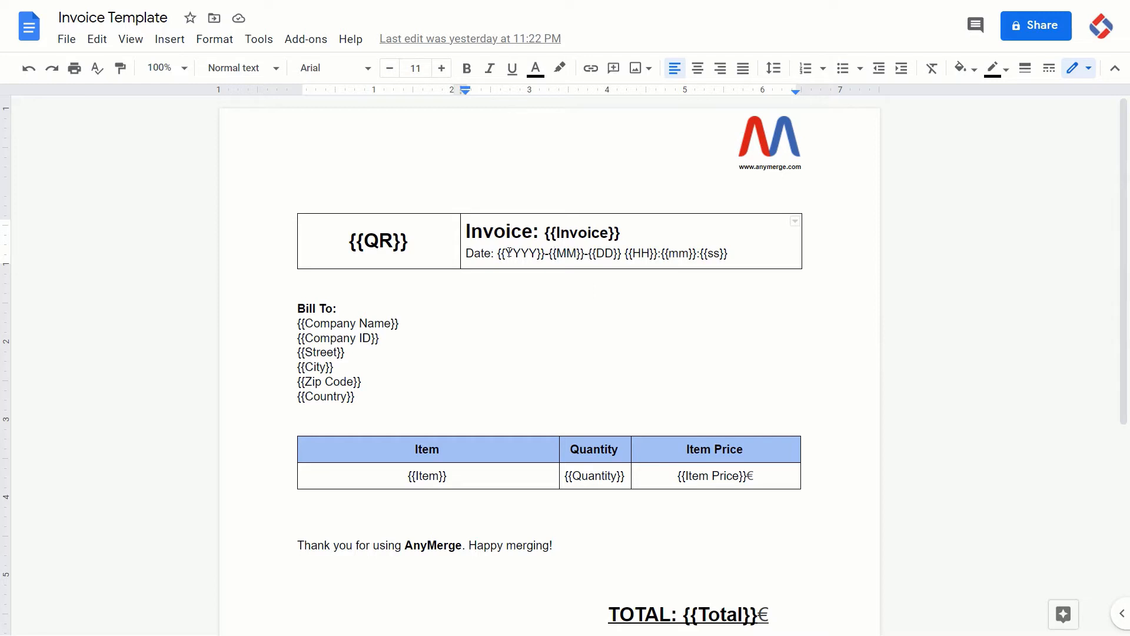
left_click(382, 240)
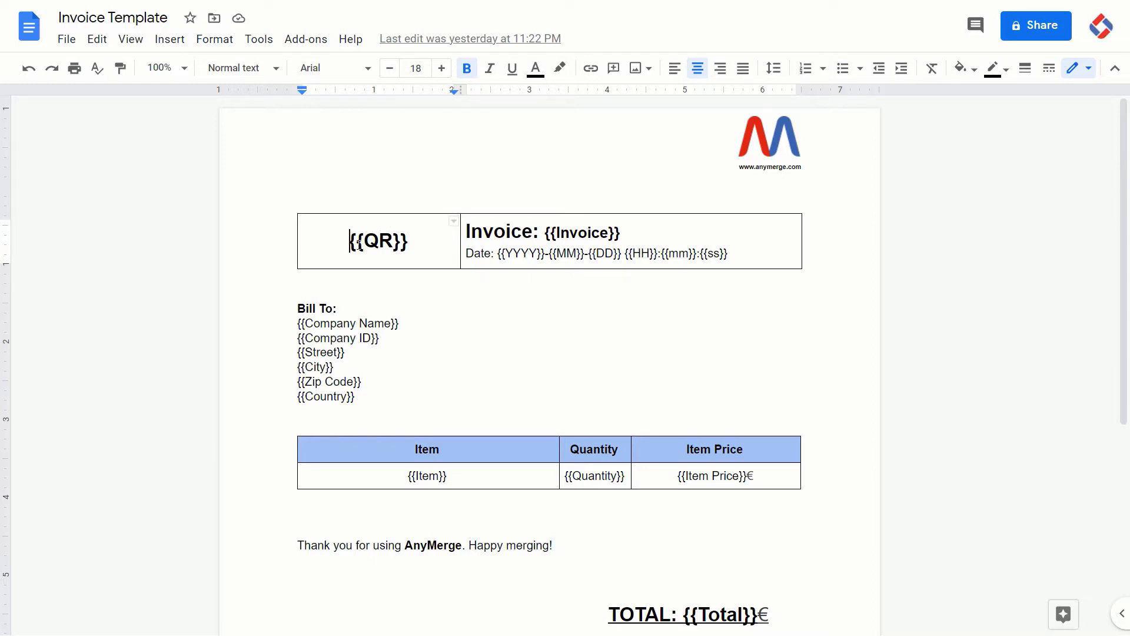
left_click_drag(350, 240, 408, 246)
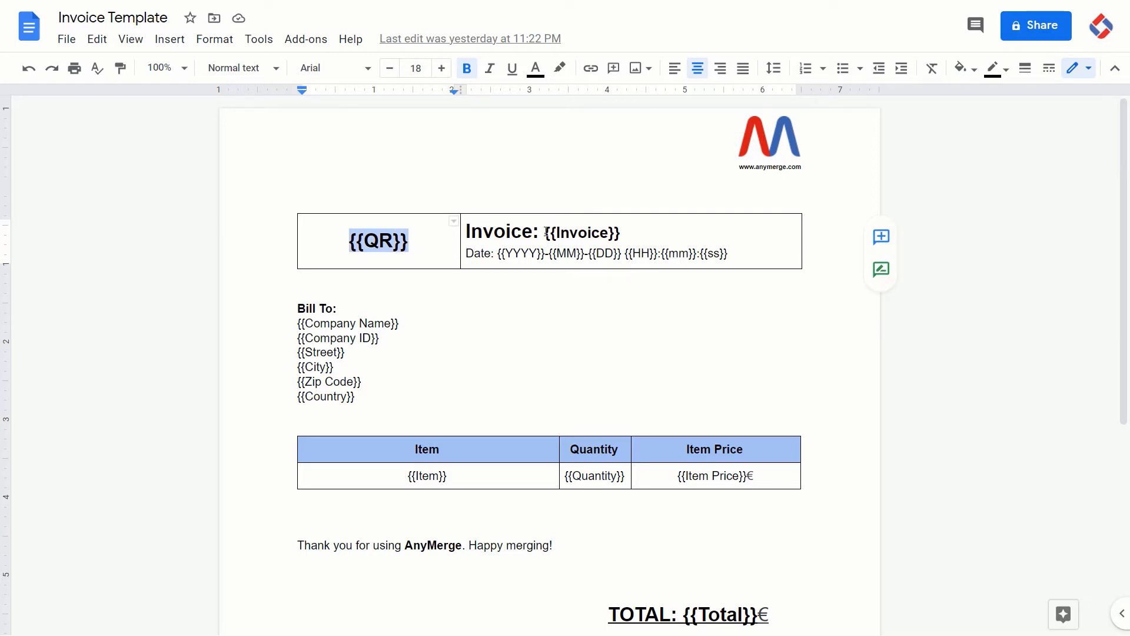
left_click_drag(546, 232, 621, 232)
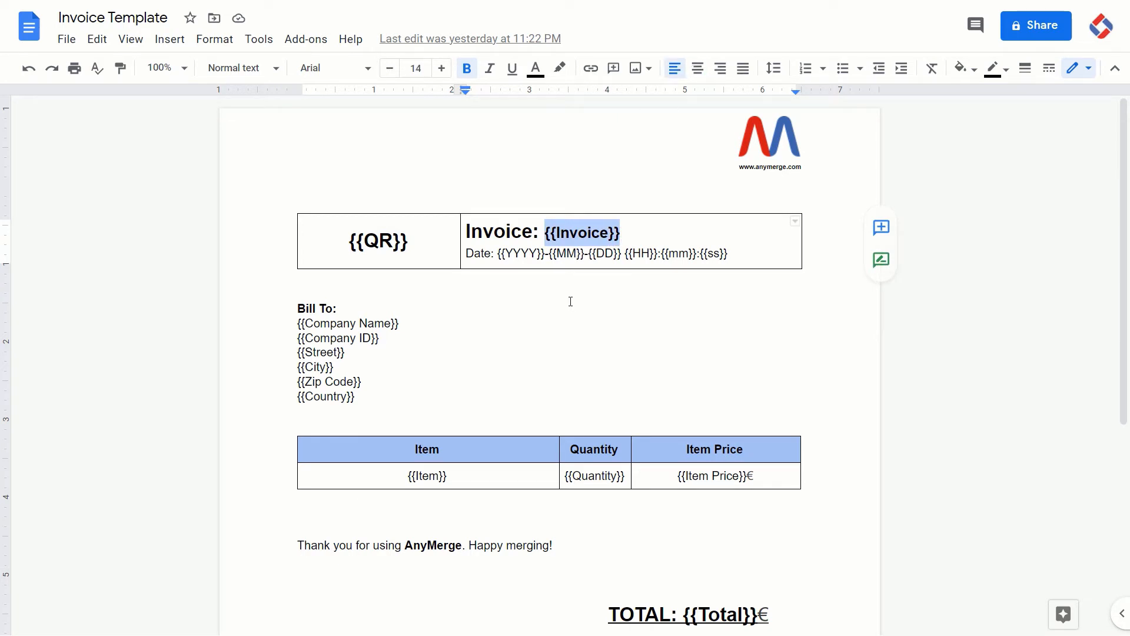
left_click_drag(546, 233, 621, 234)
left_click_drag(350, 246, 409, 251)
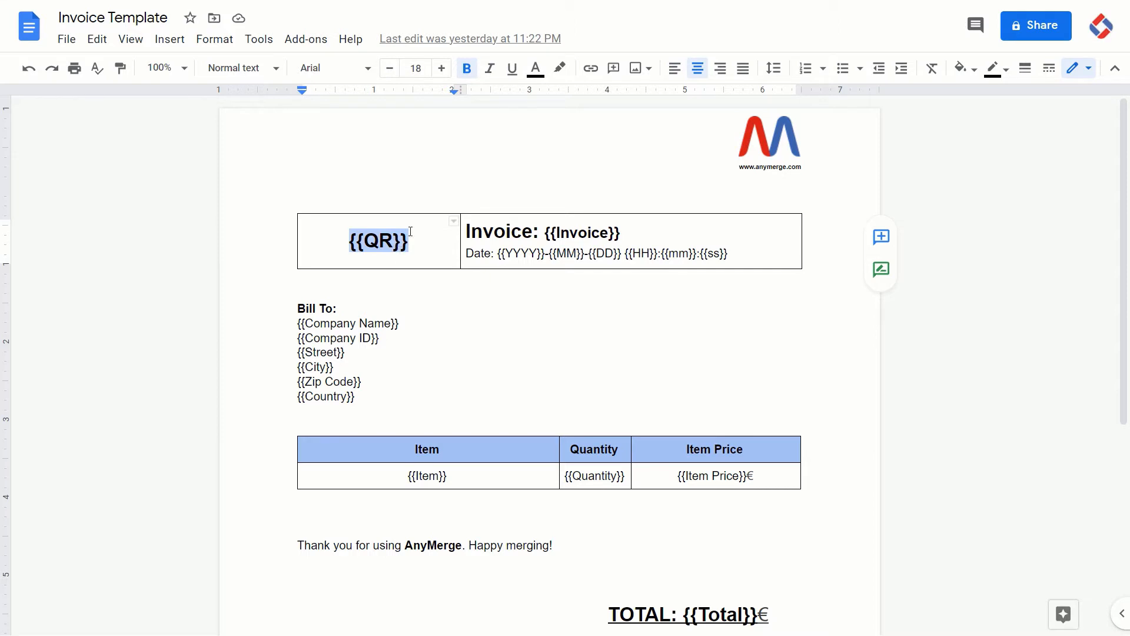
left_click(411, 231)
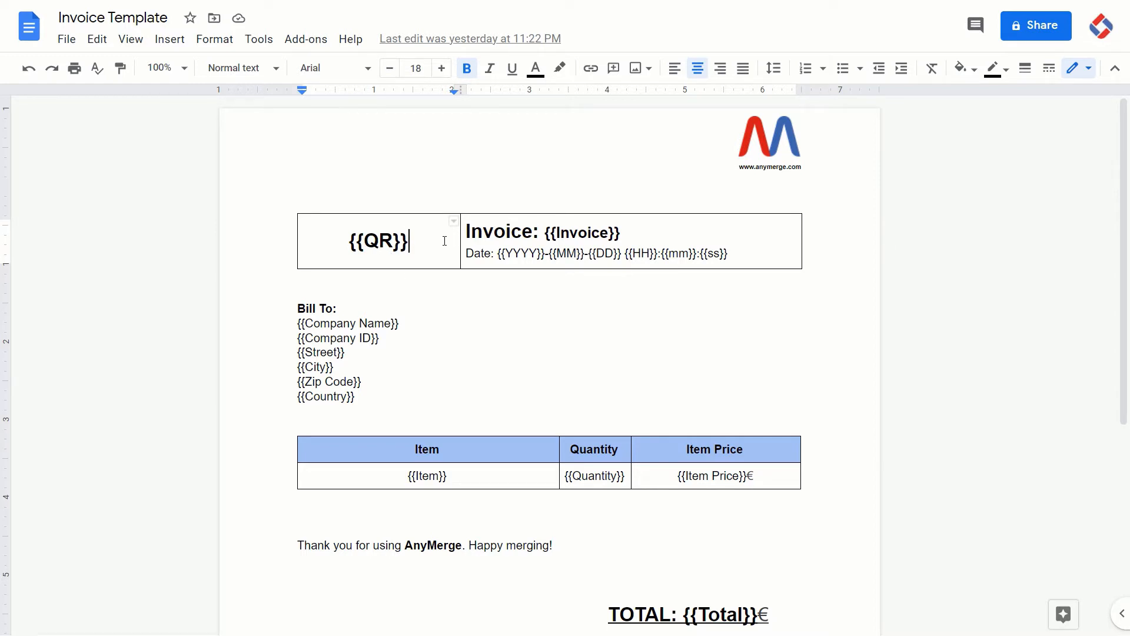
- Set the border of the header table holding the QR and invoice tags to 0 pt and look over the template
left_click_drag(533, 246, 519, 247)
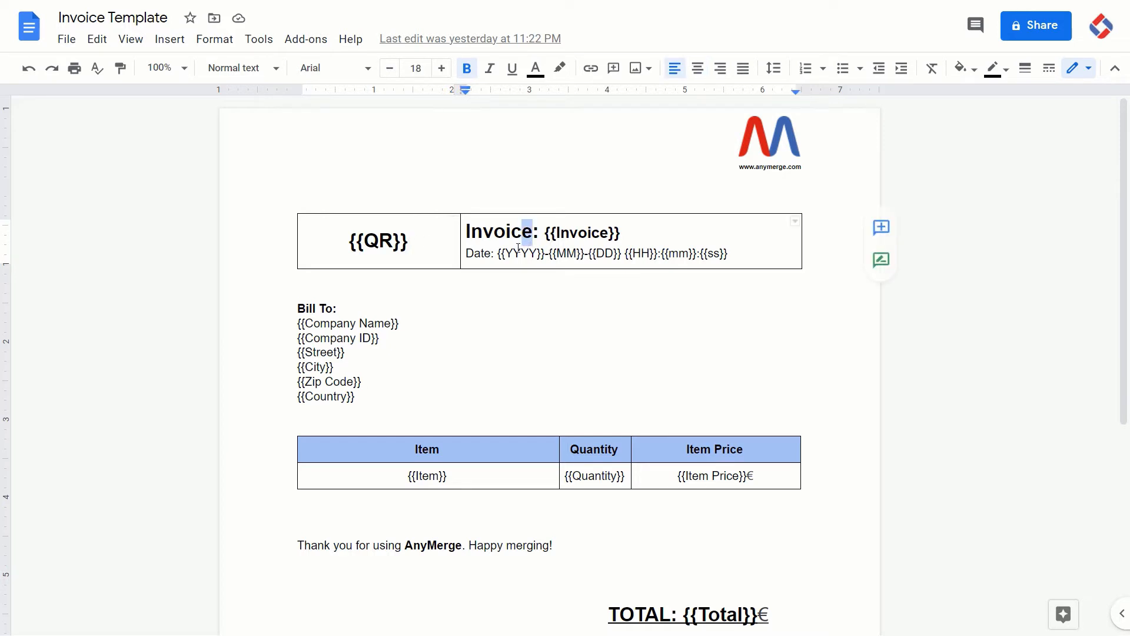
left_click(427, 247)
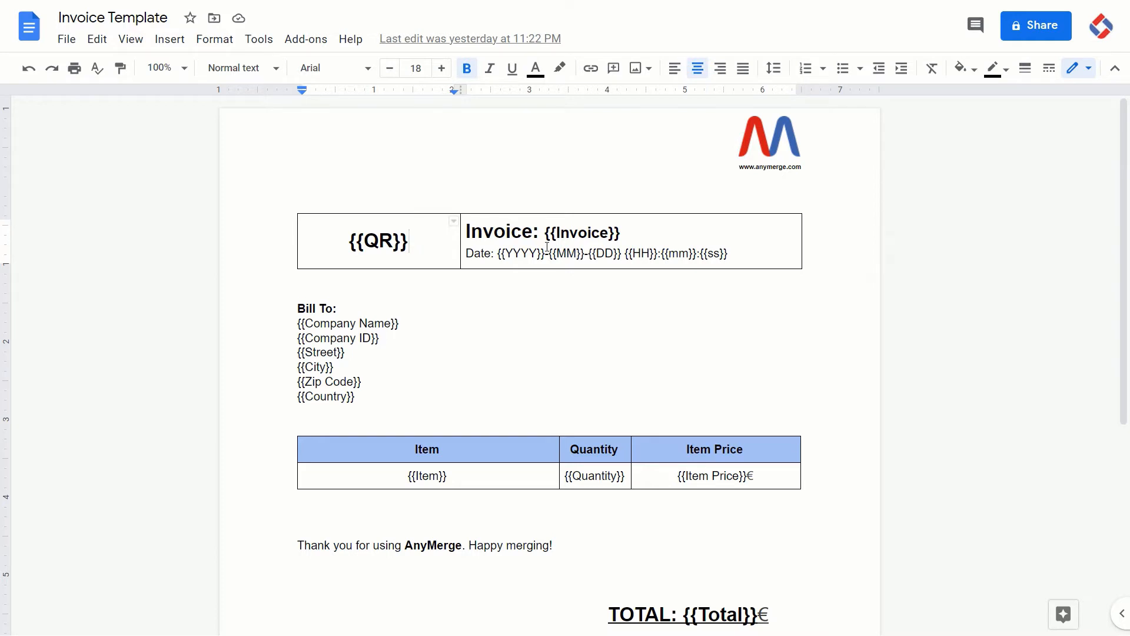
right_click(697, 234)
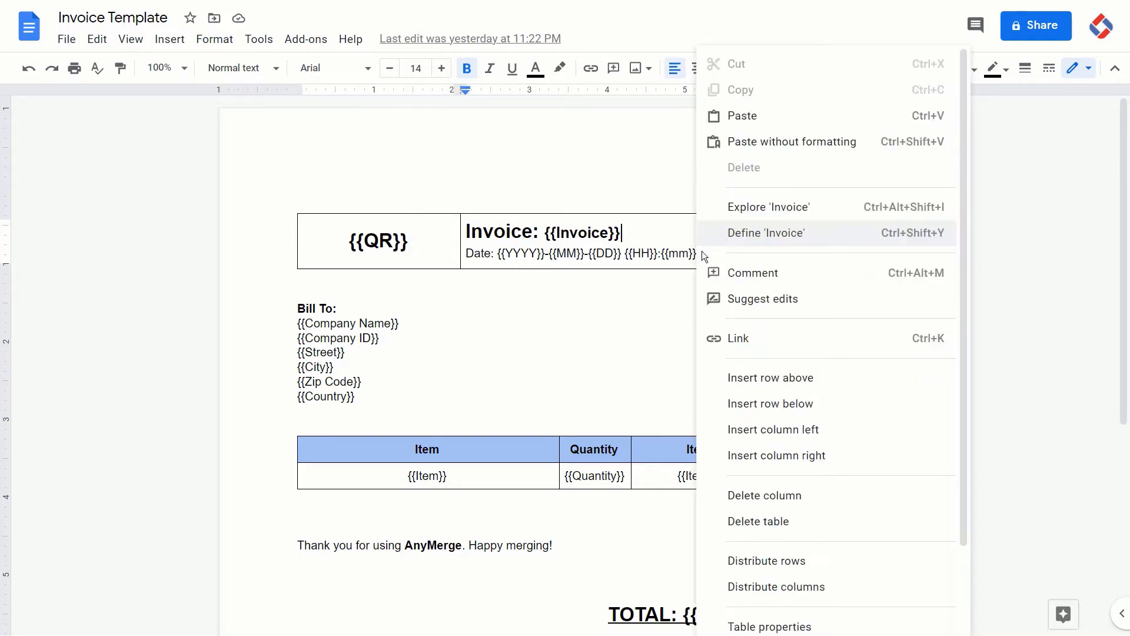
left_click(772, 625)
left_click(465, 222)
left_click(474, 255)
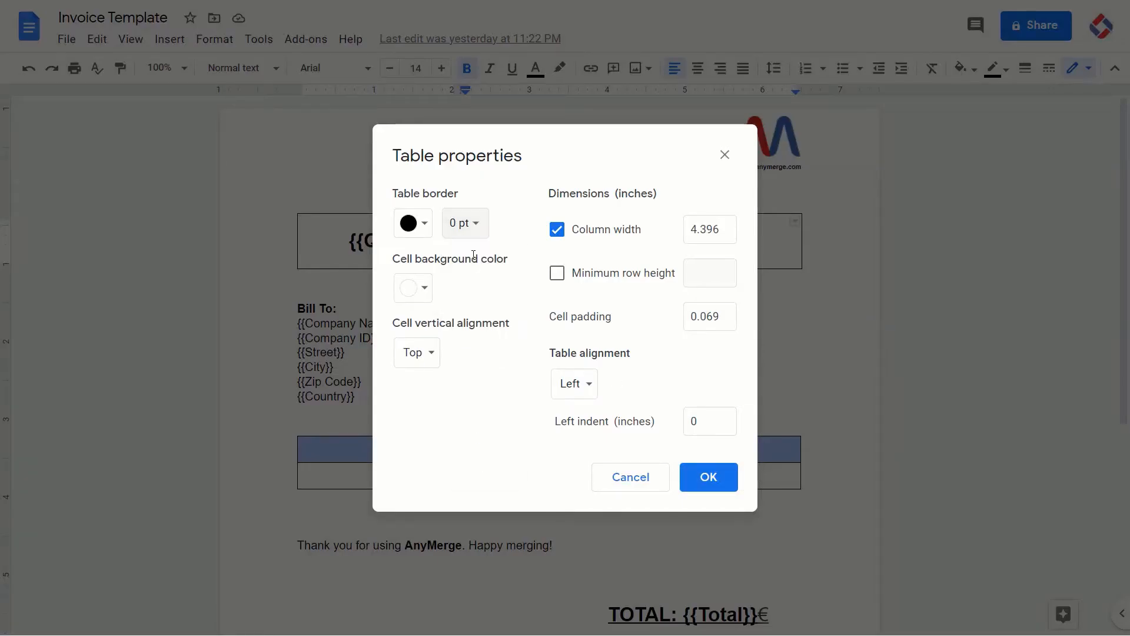
left_click(702, 480)
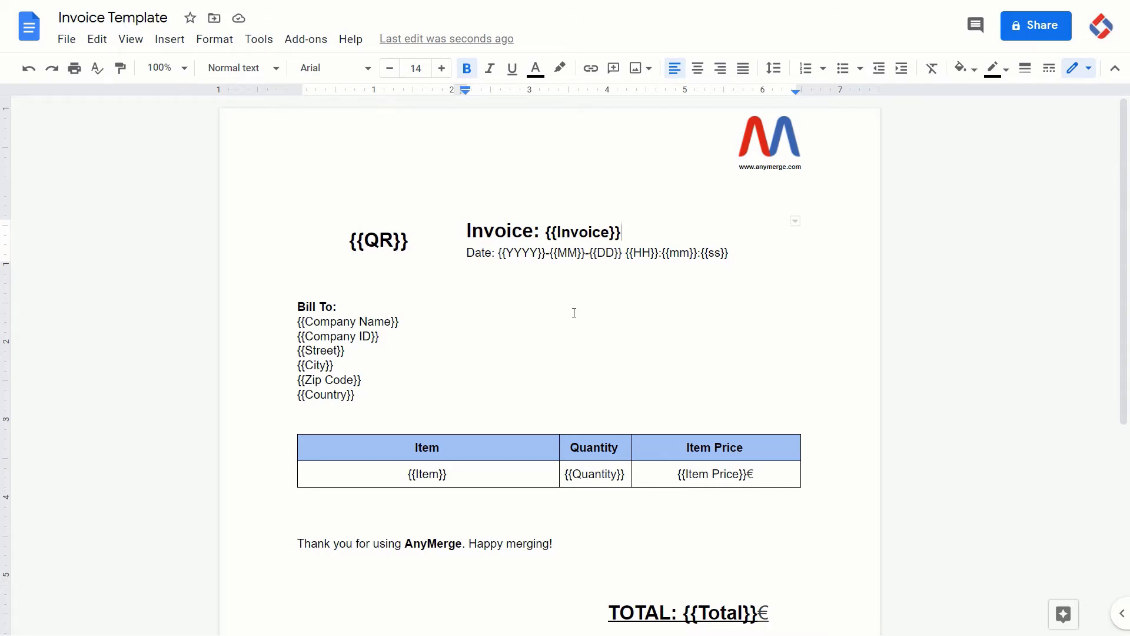
scroll(570, 309, "down", 5)
scroll(570, 305, "up", 5)
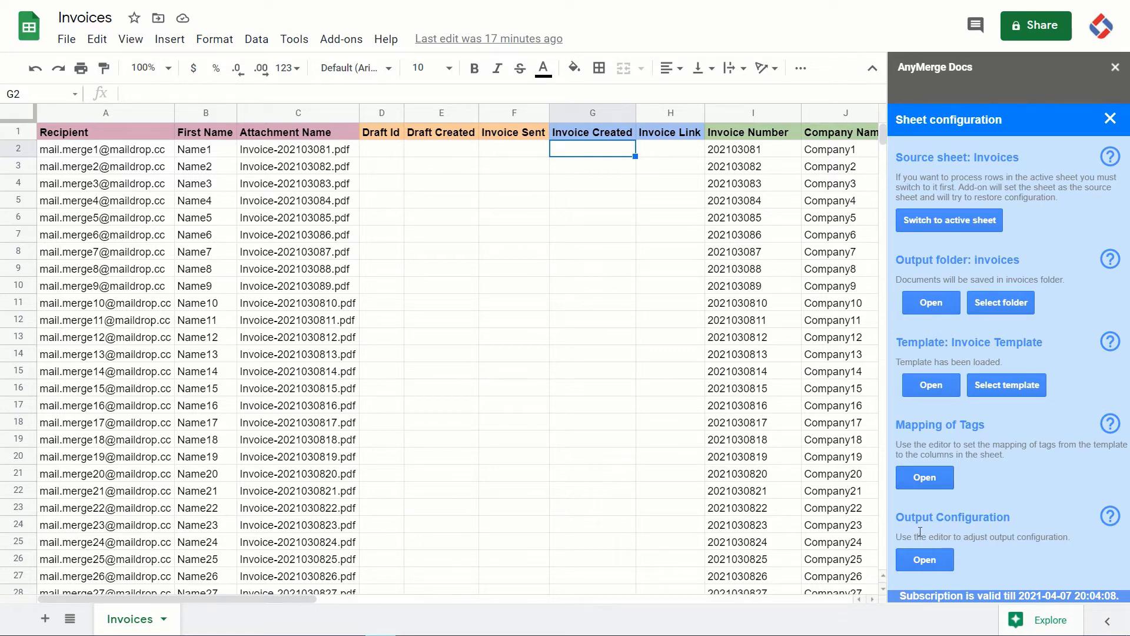
- Open the Output Configuration editor from the Invoices sheet and review the document name source column and the timestamp setting
left_click(916, 560)
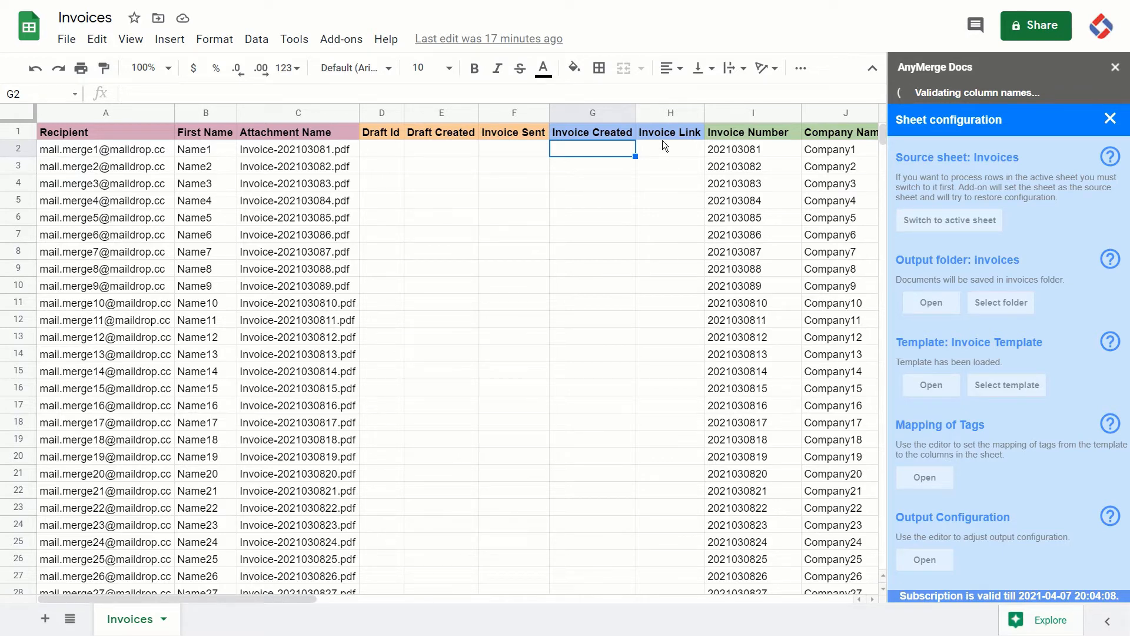
left_click(650, 113)
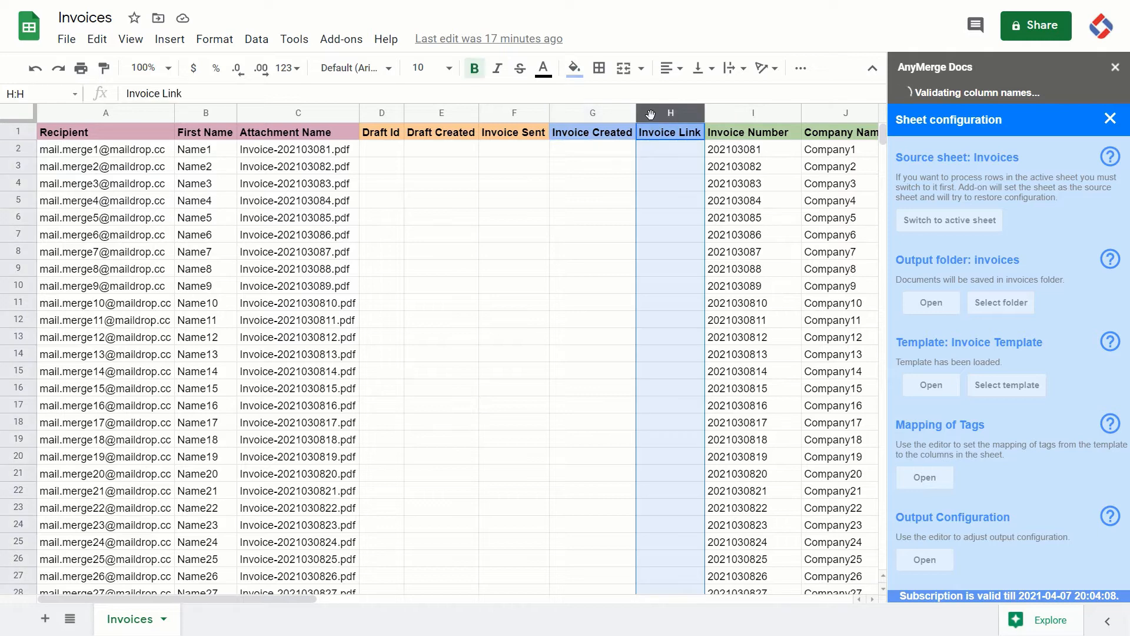
left_click(656, 149)
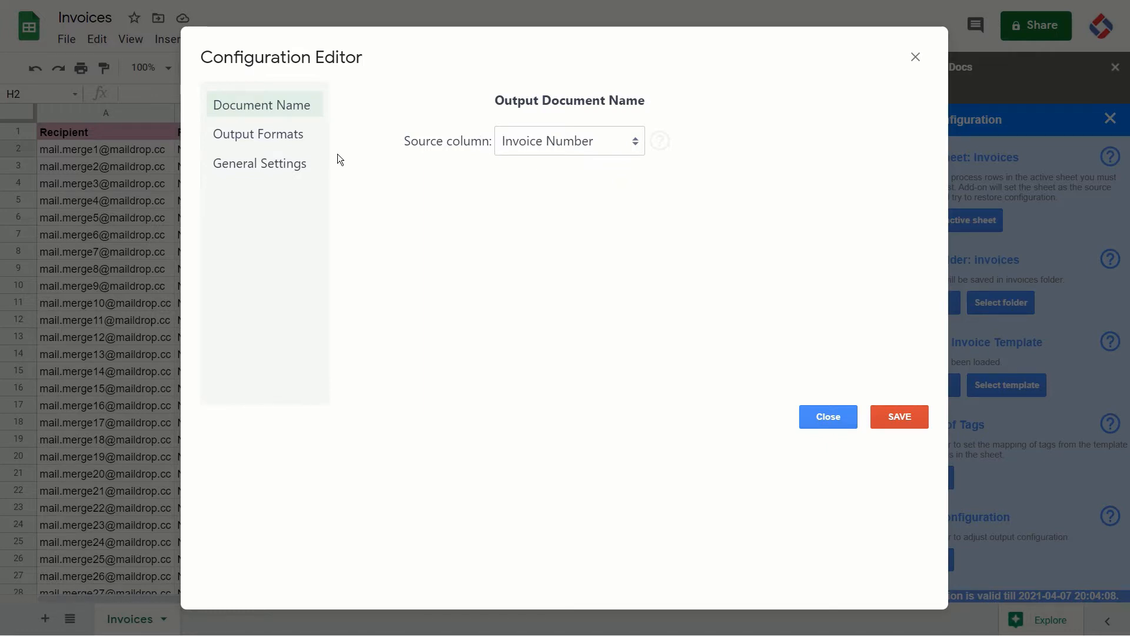
left_click(266, 165)
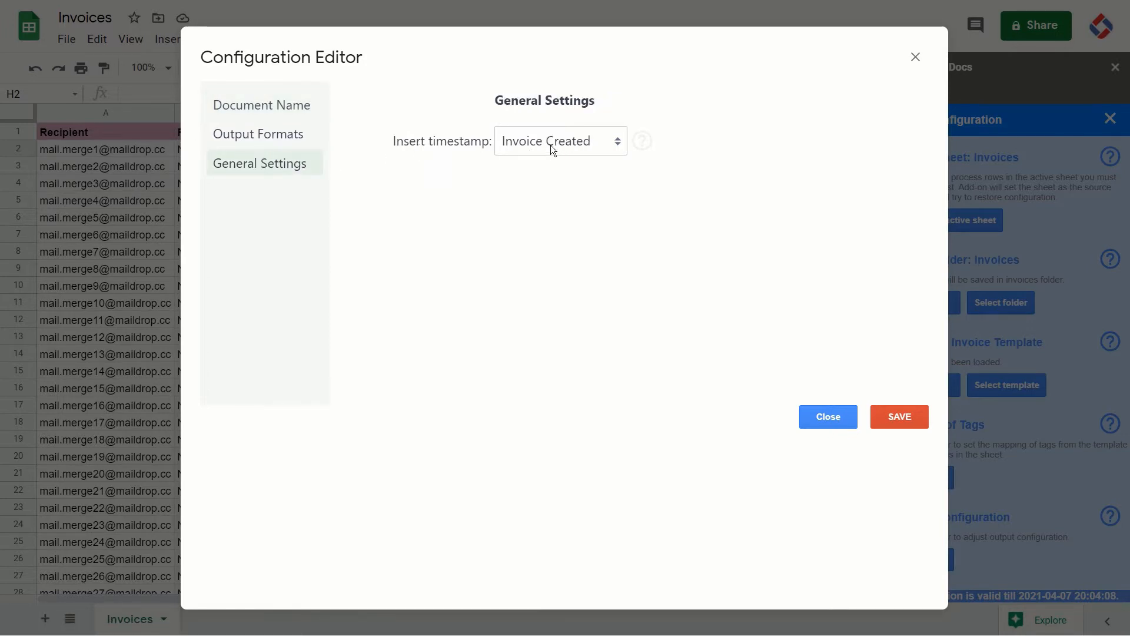
- Review the output formats, switching the Google Document option on and off again, and close the editor without saving
left_click(321, 143)
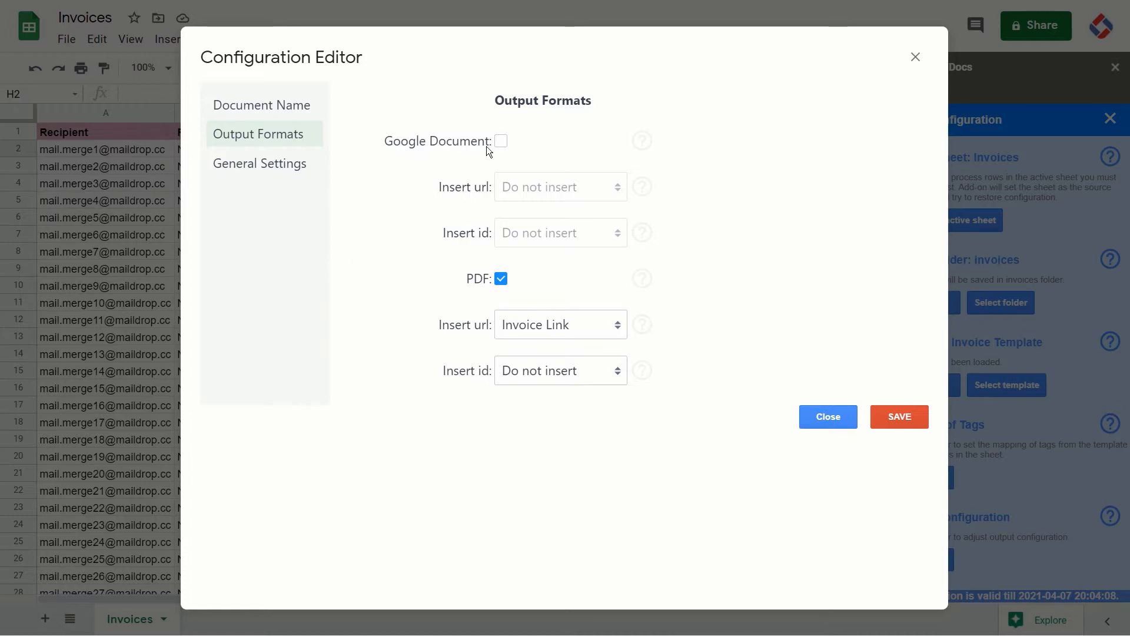
left_click(501, 141)
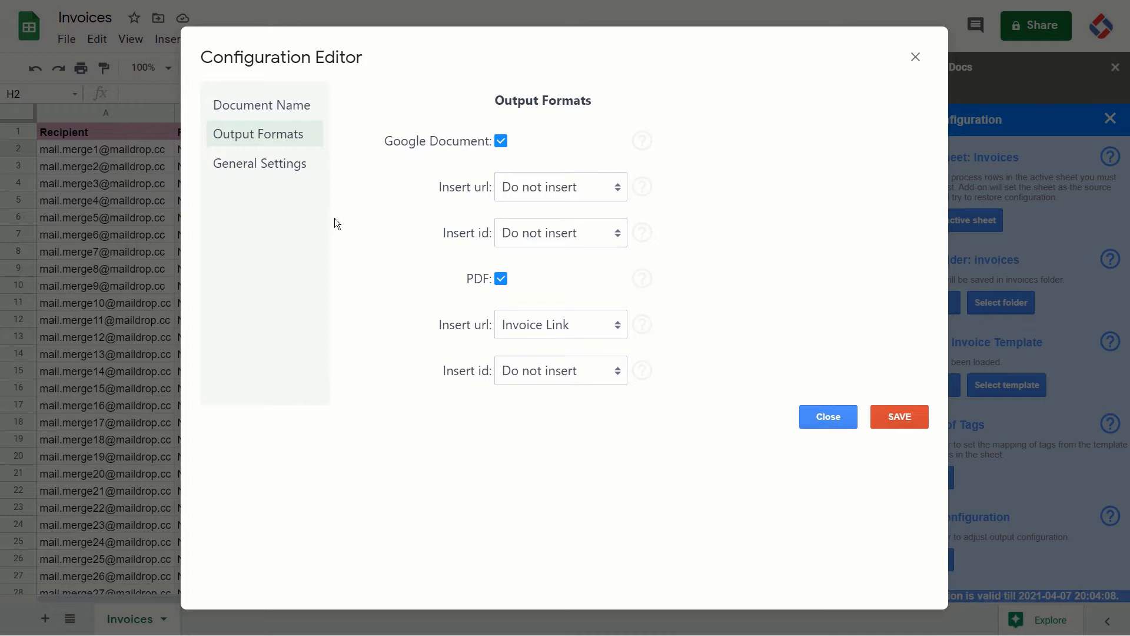
left_click(499, 144)
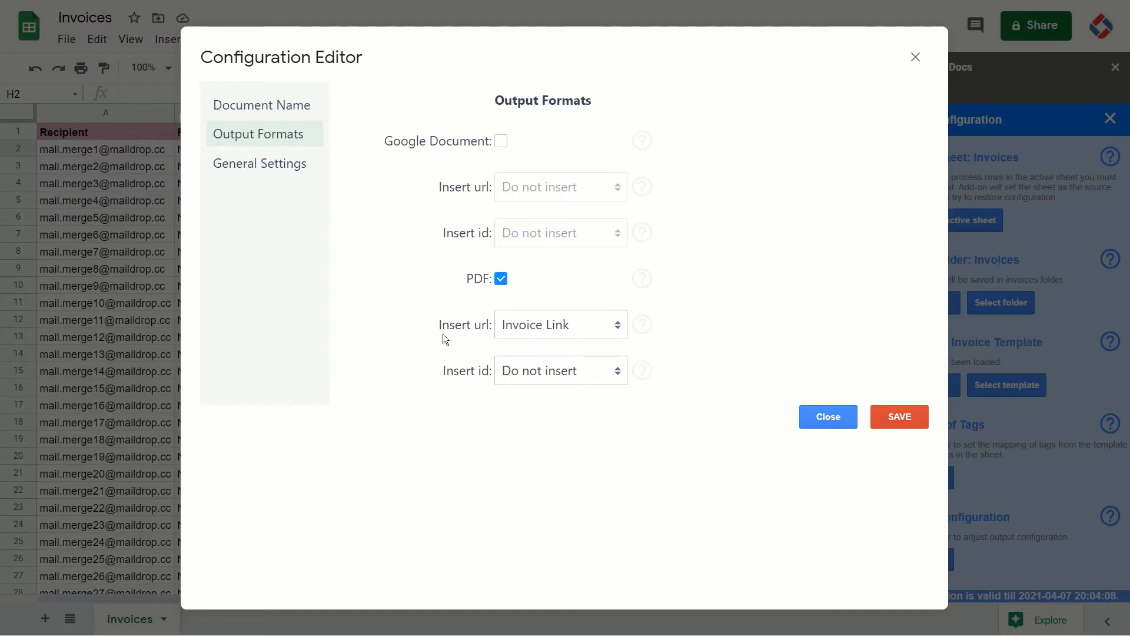
mouse_move(442, 325)
left_click(829, 420)
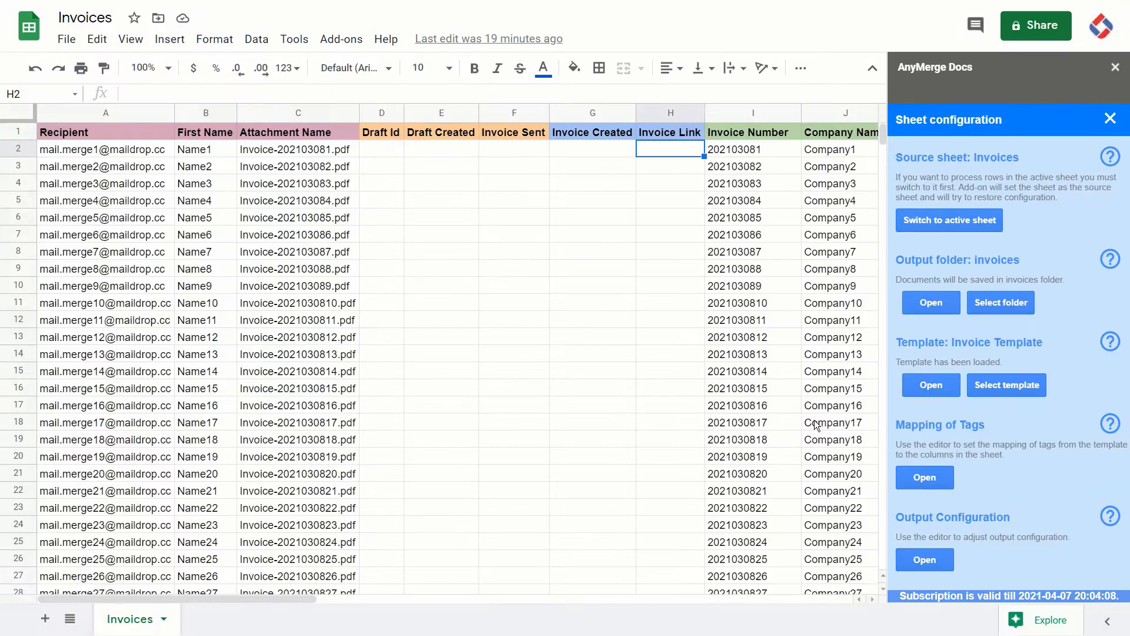
- Close the sheet configuration, select rows 2, 4 and 6 of the Invoices sheet, and generate their invoices
left_click(1110, 118)
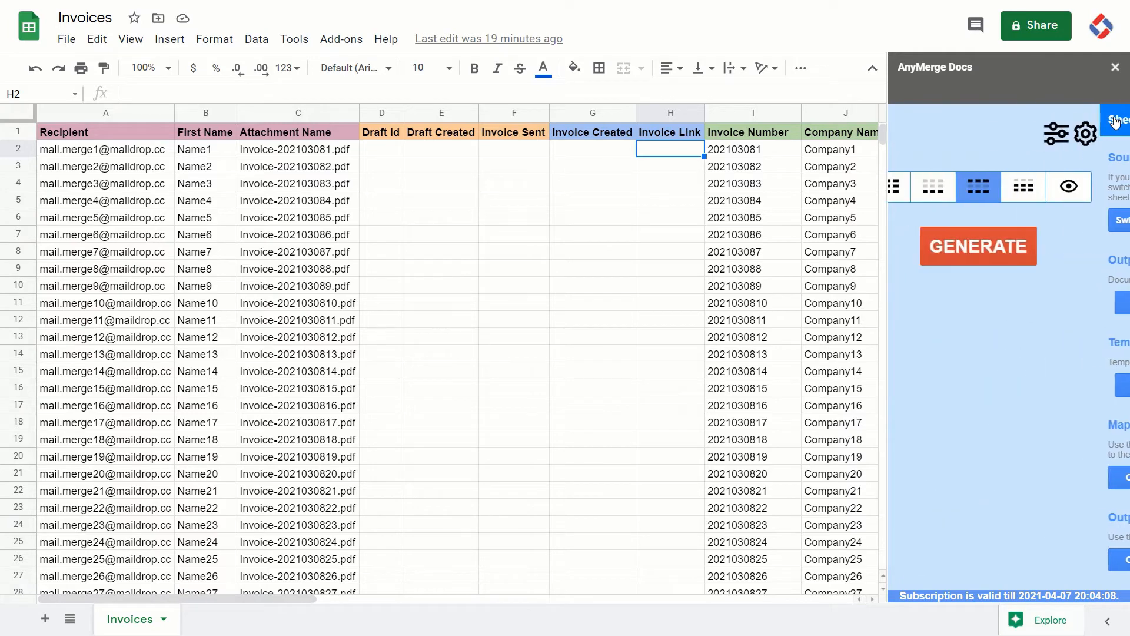
left_click(12, 148)
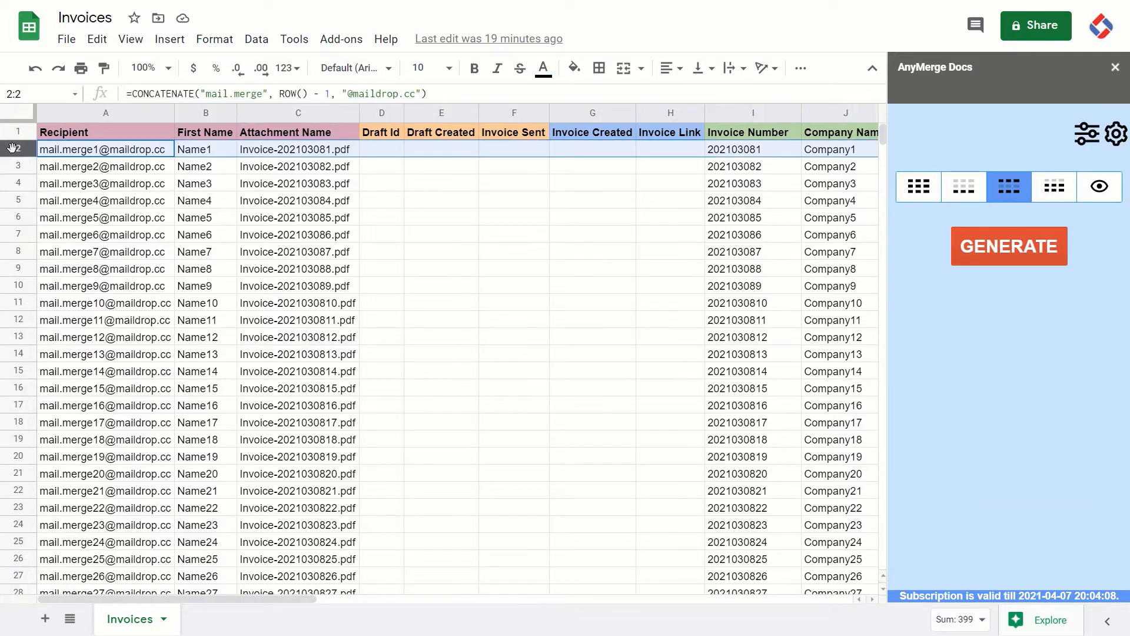
left_click(24, 184, "ctrl")
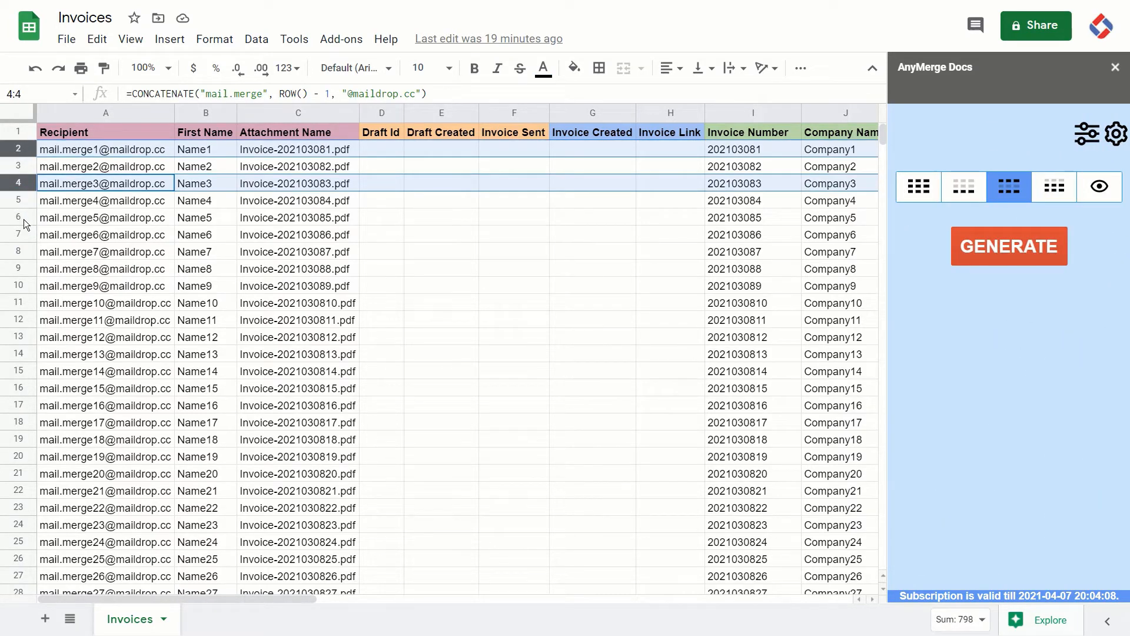
left_click(24, 223, "ctrl")
mouse_move(222, 369)
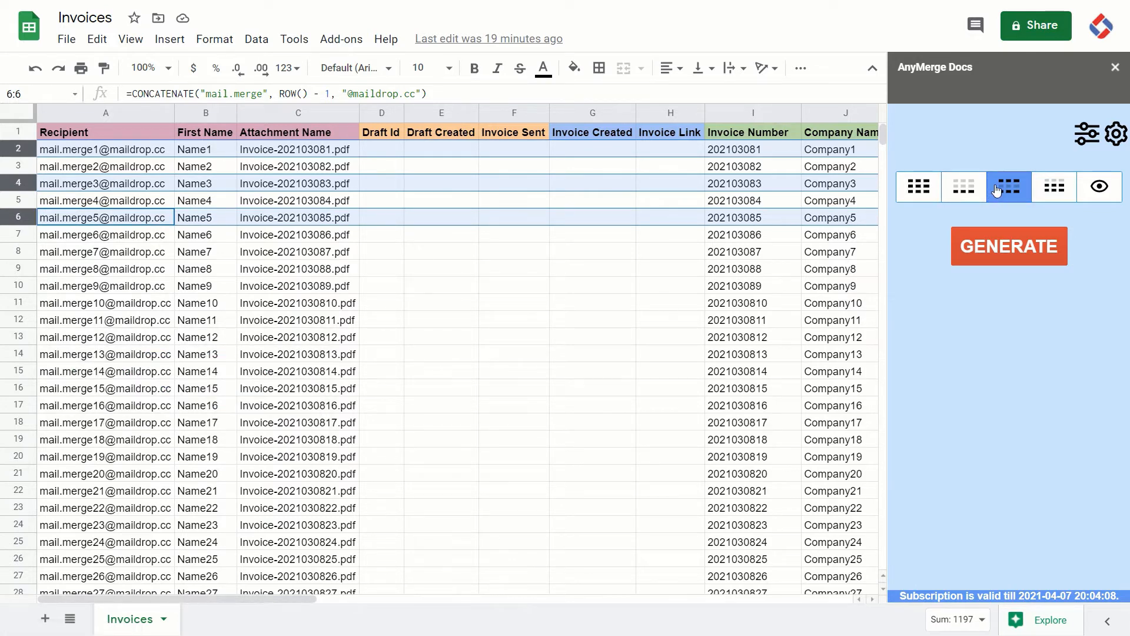
left_click(984, 248)
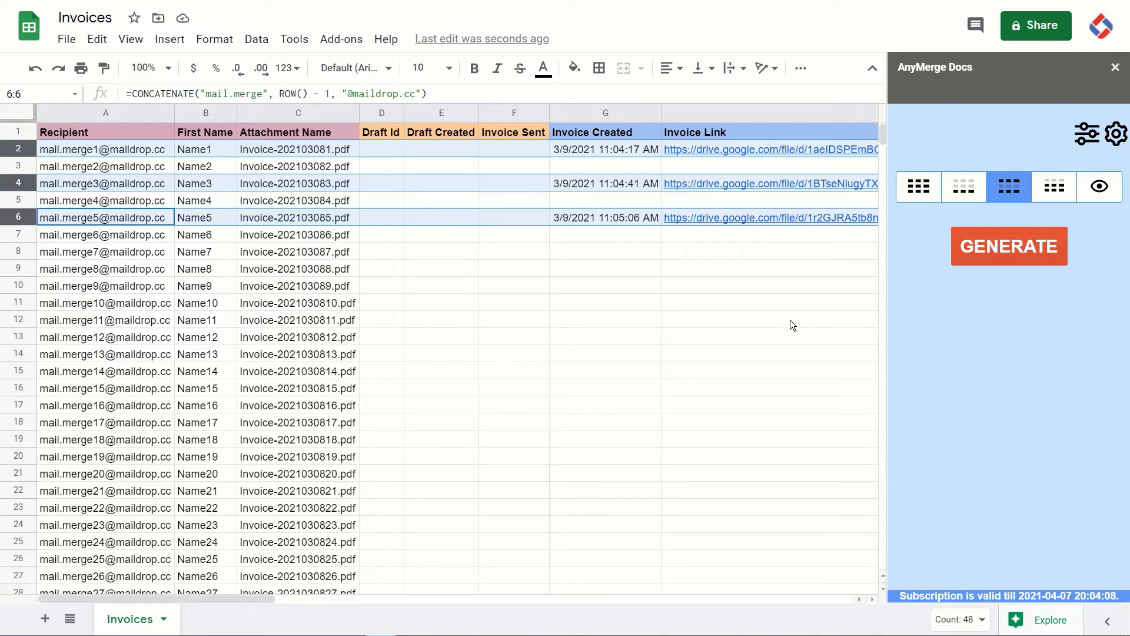
- Check the Invoice Created timestamps and preview the PDF linked in row 2's Invoice Link cell
left_click(761, 241)
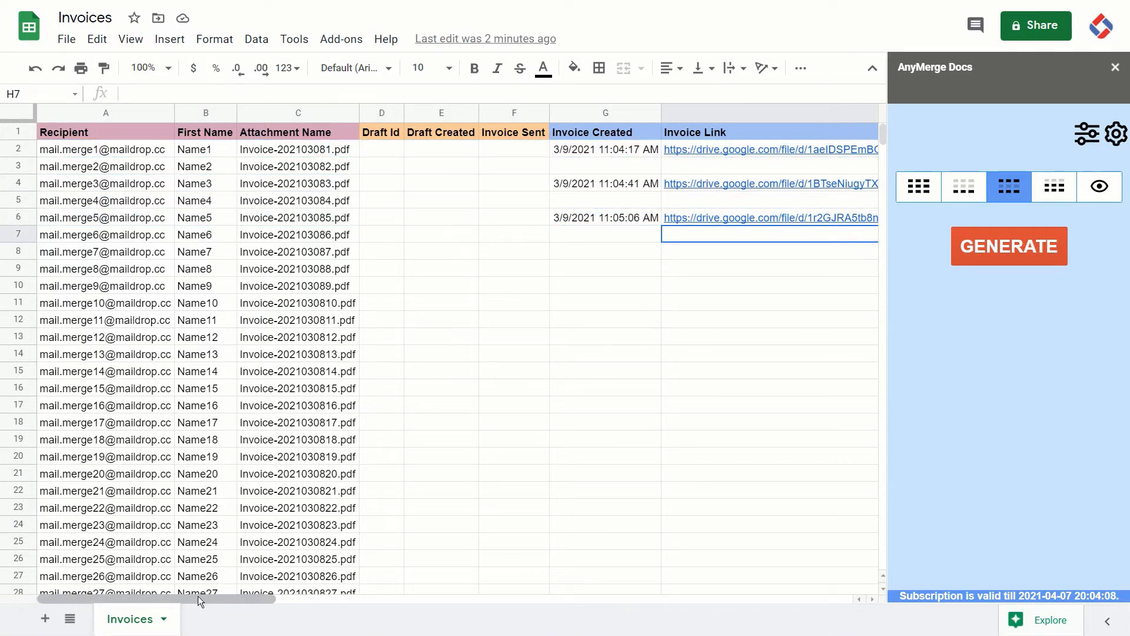
left_click_drag(198, 595, 272, 596)
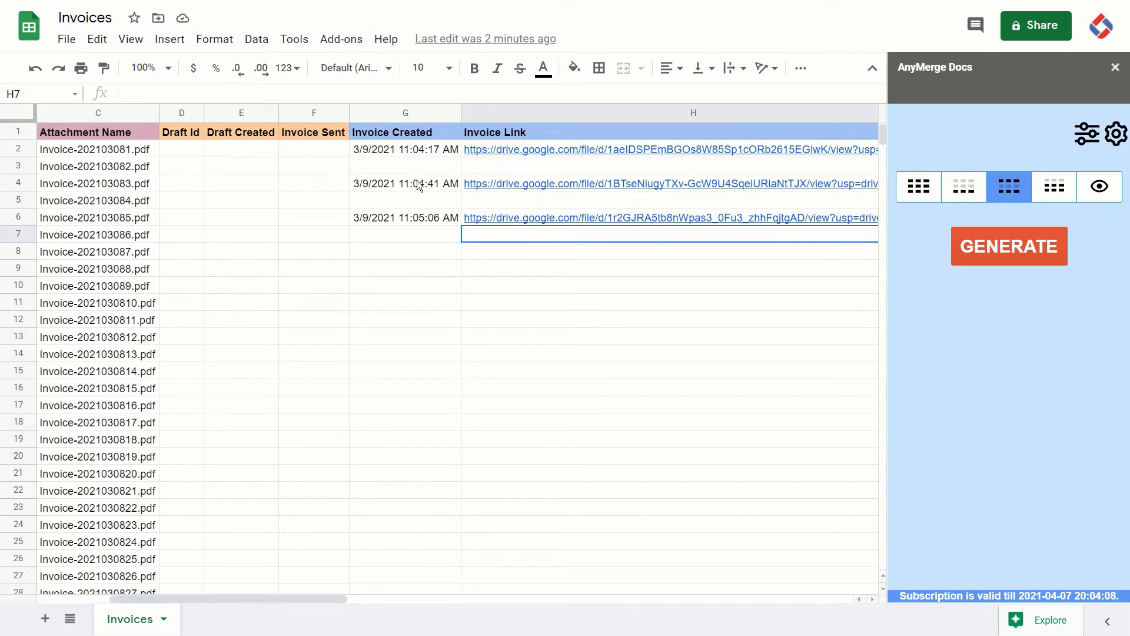
left_click(413, 156)
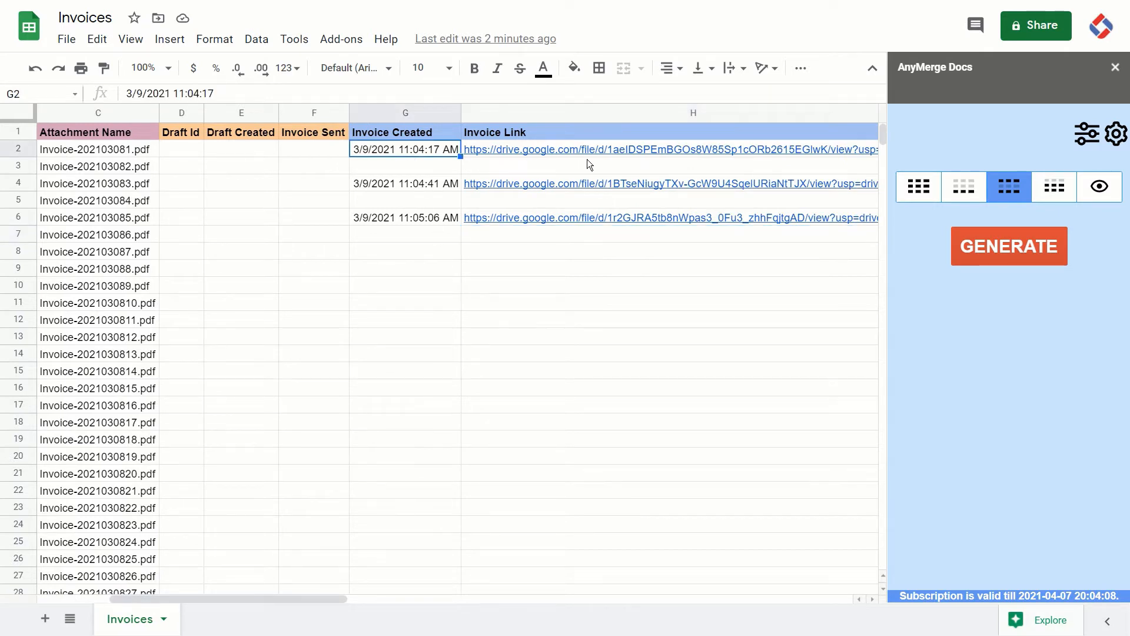
mouse_move(592, 154)
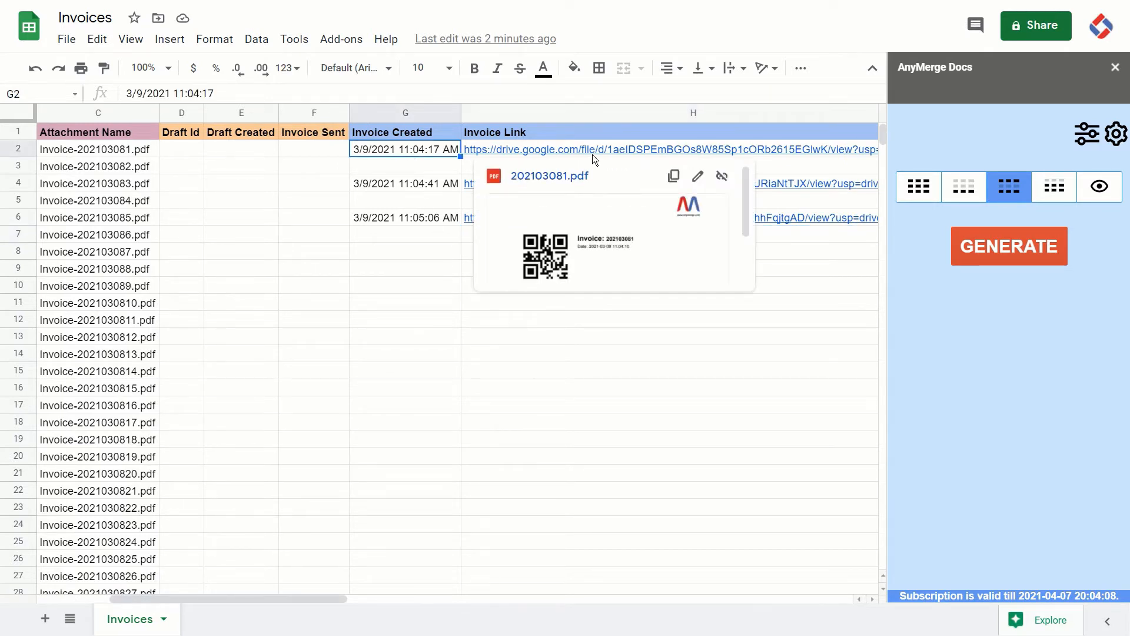
- Open the invoices output folder in Google Drive from the sheet configuration and open 202103081.pdf
left_click(1088, 133)
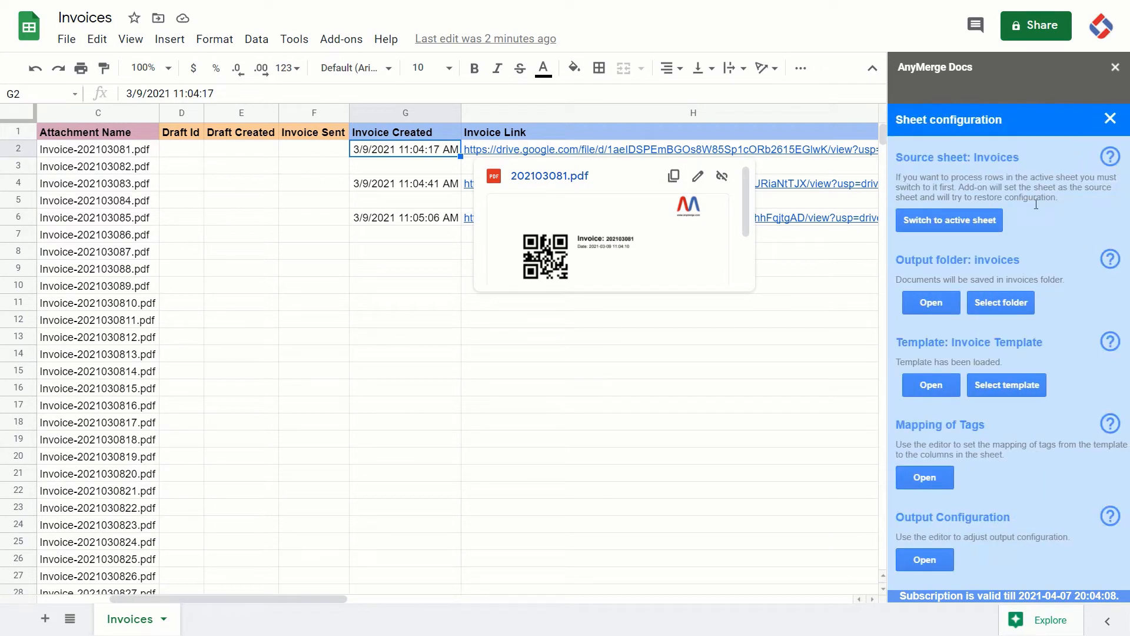
left_click(930, 305)
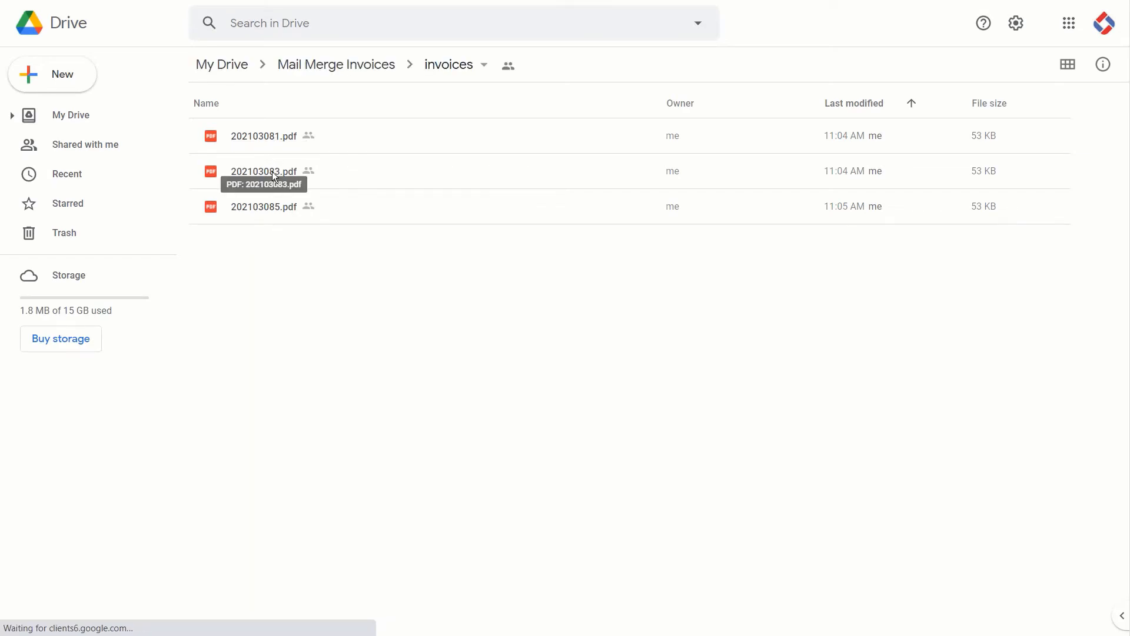
double_click(281, 136)
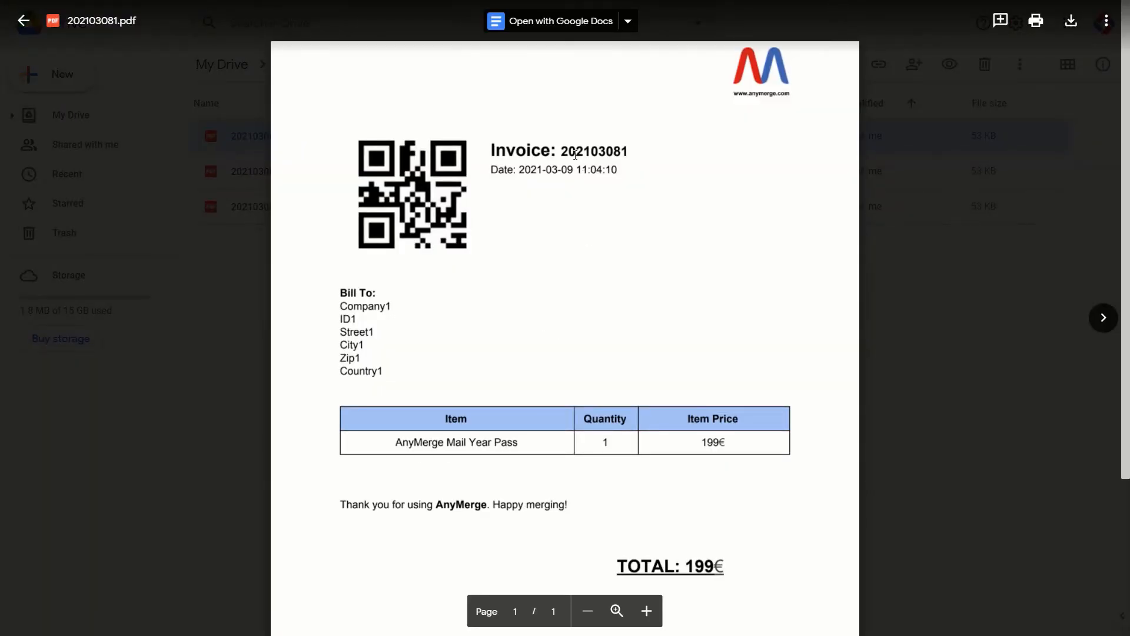
- Examine the PDF invoice's date, Bill To details, item row, QR code and invoice number, and close the preview
left_click_drag(522, 172, 602, 172)
left_click_drag(338, 302, 384, 375)
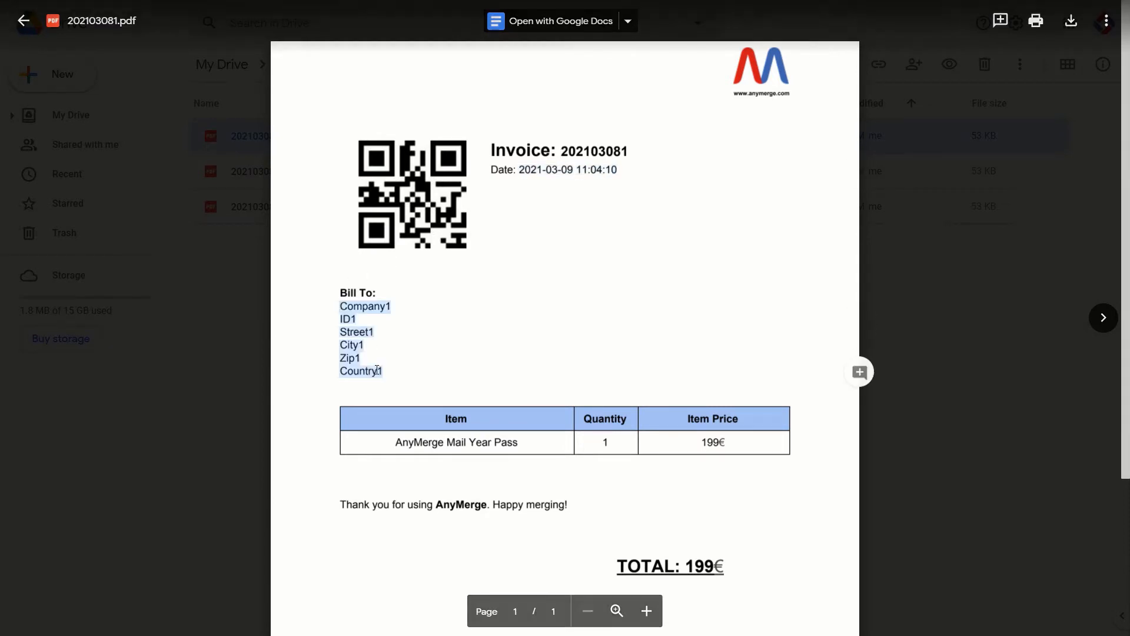
left_click_drag(394, 442, 723, 450)
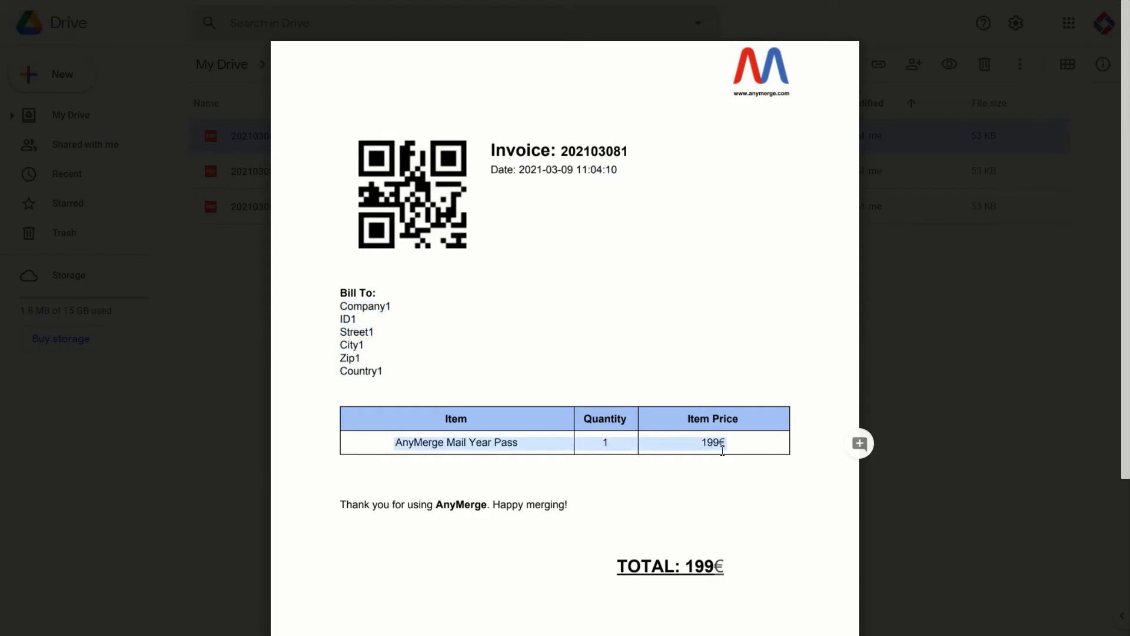
left_click(605, 484)
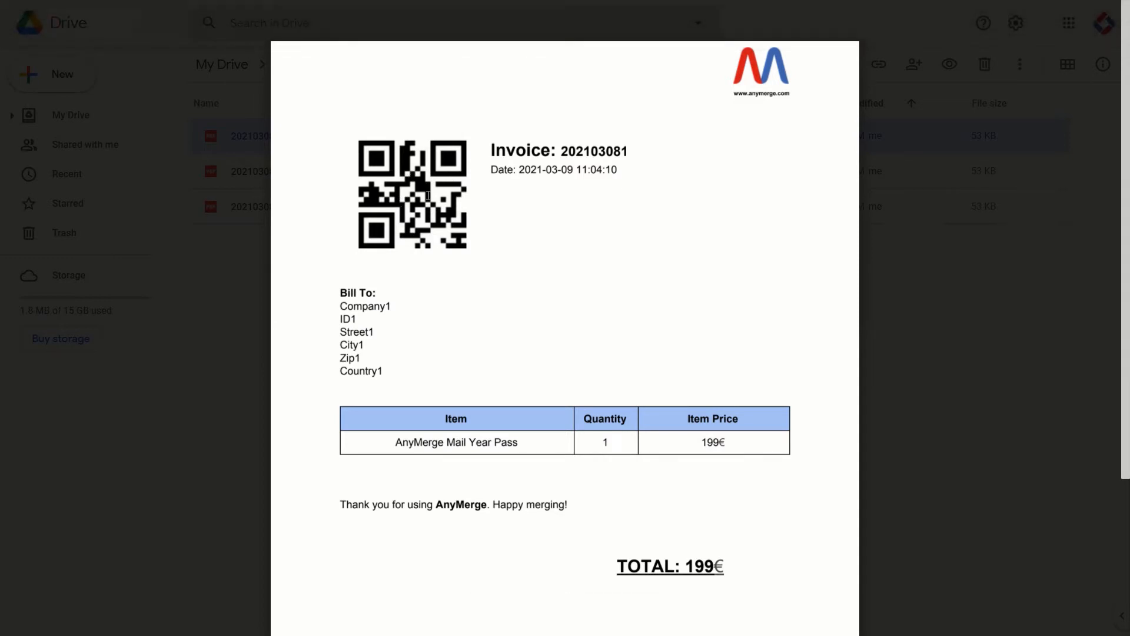
double_click(583, 153)
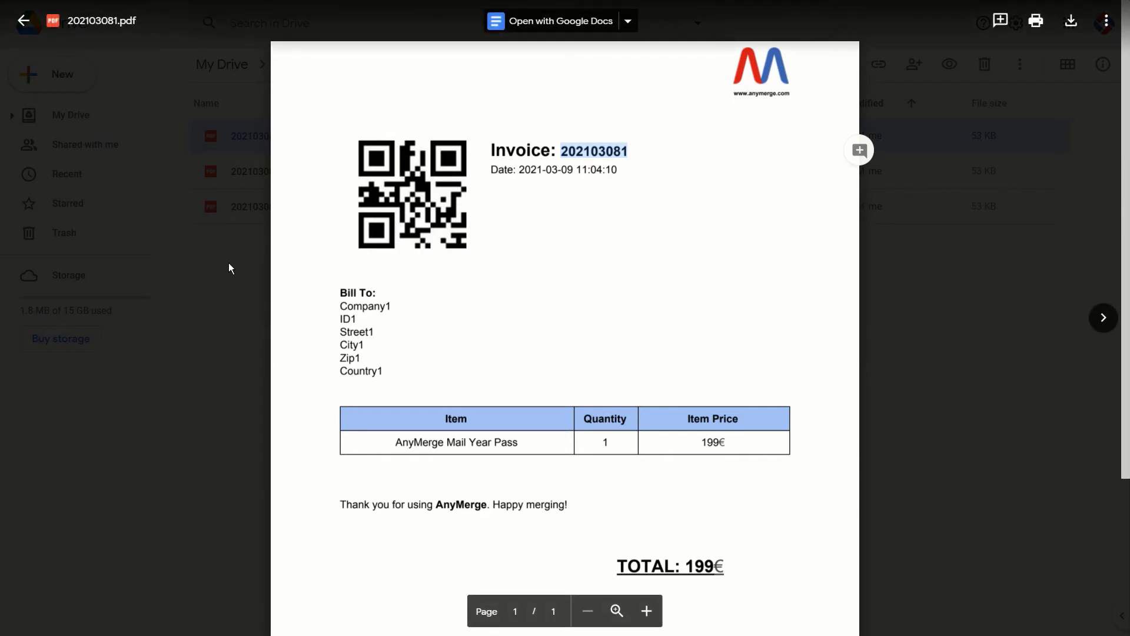
left_click(23, 20)
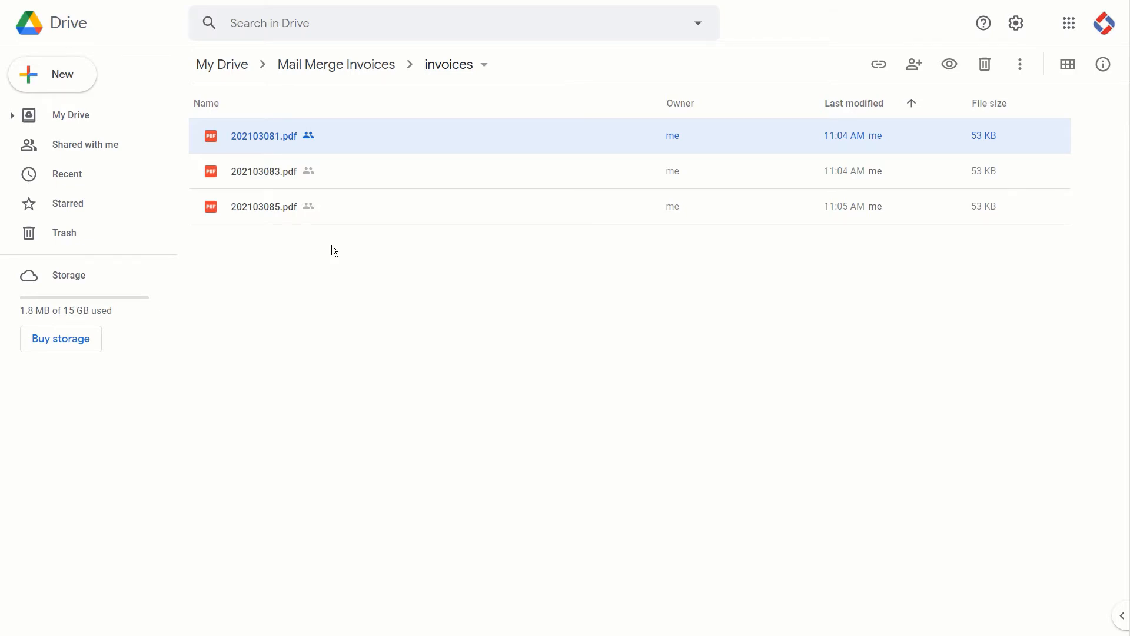
- Return to the Invoices sheet, close the AnyMerge Docs add-on and open the AnyMerge Mail add-on
key("ctrl+Tab")
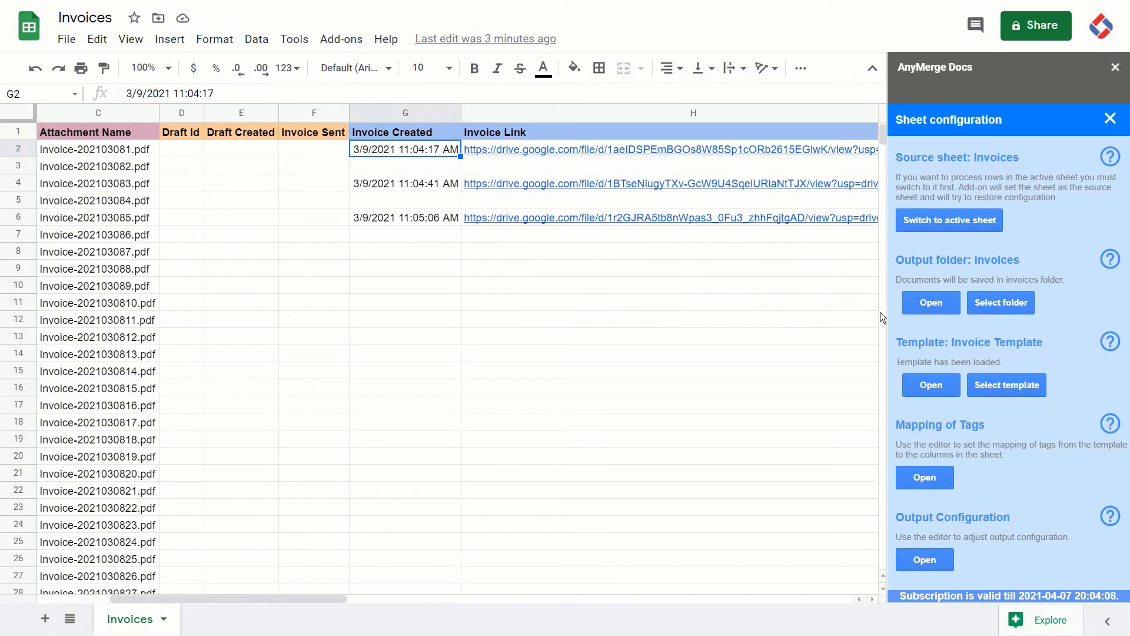
left_click(1111, 118)
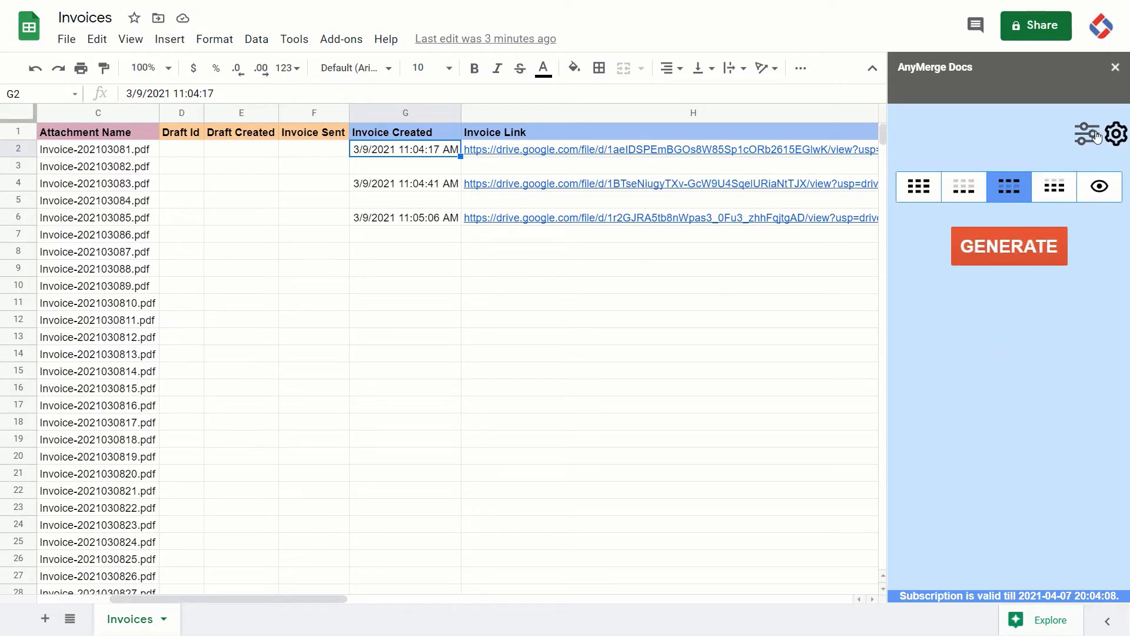
left_click(1115, 69)
left_click(438, 258)
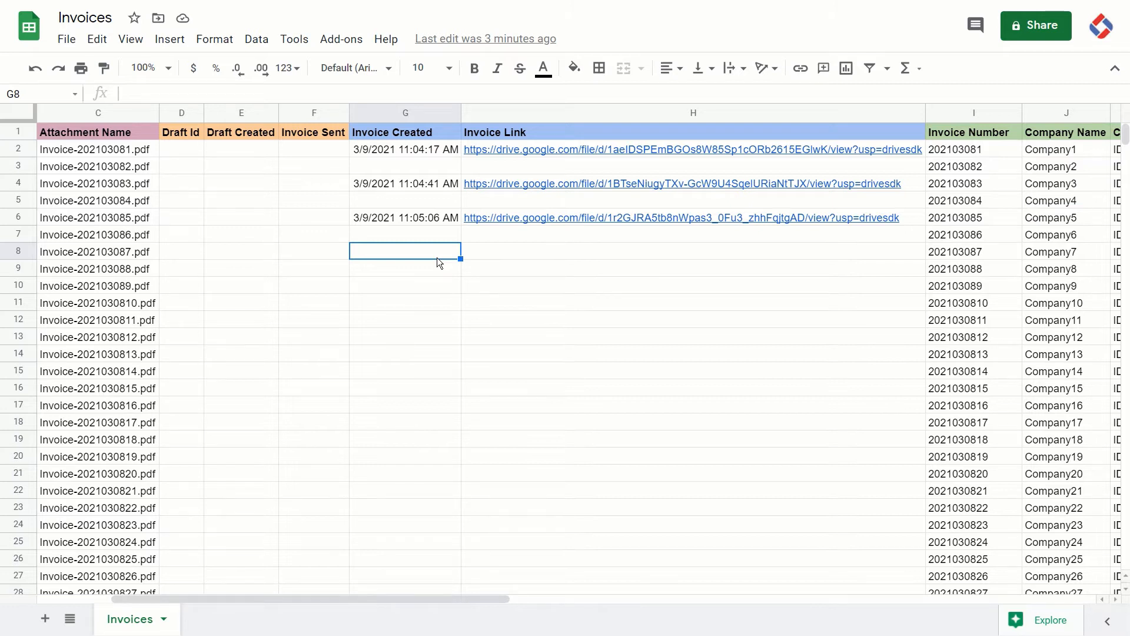
left_click(341, 42)
mouse_move(362, 134)
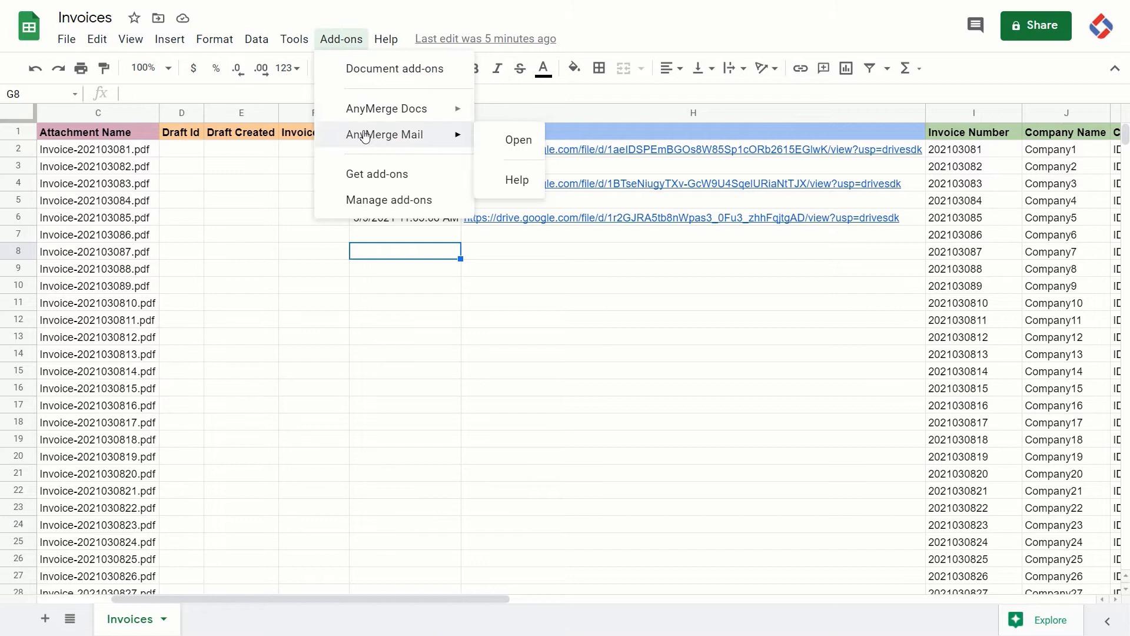
left_click(518, 146)
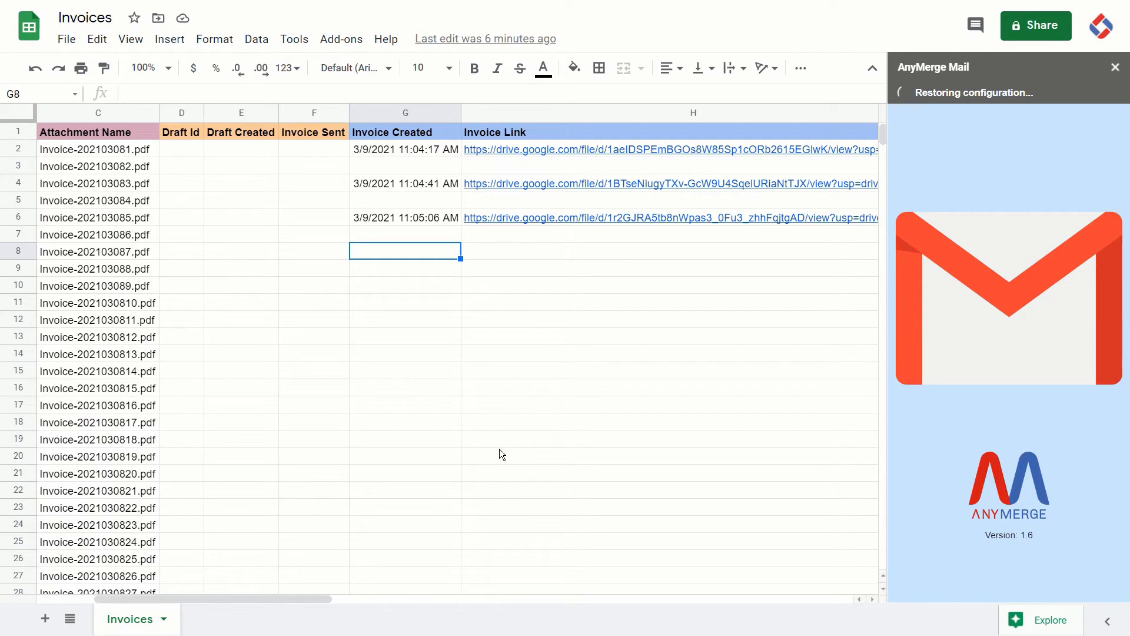
- Open AnyMerge Mail's sheet configuration and review the selected draft and the Invoice label
left_click(1087, 144)
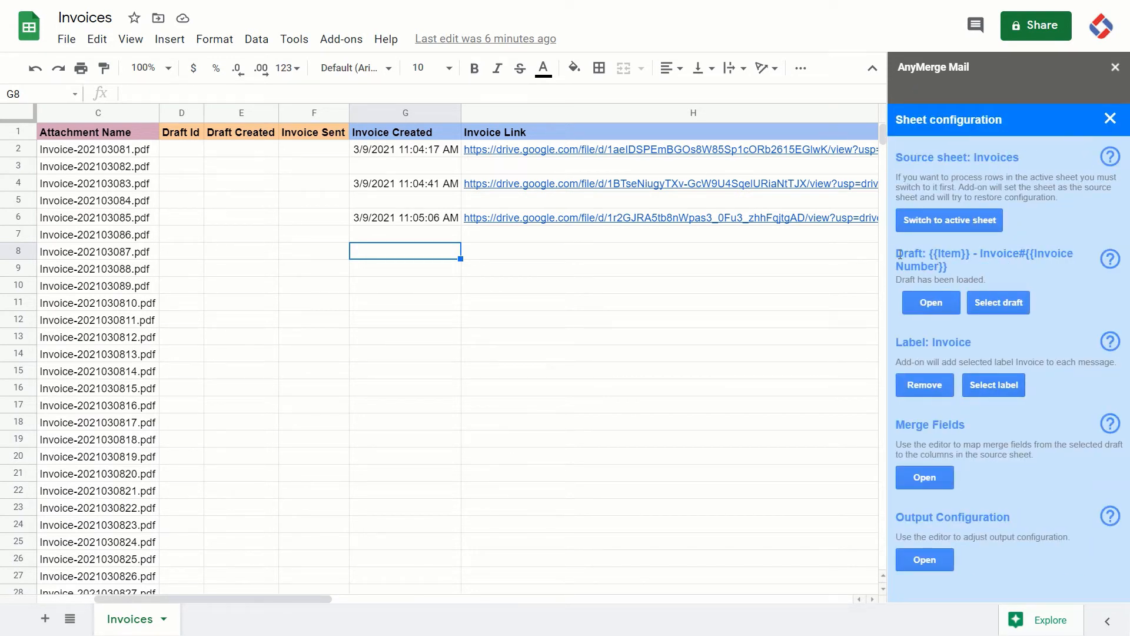
left_click_drag(899, 255, 959, 264)
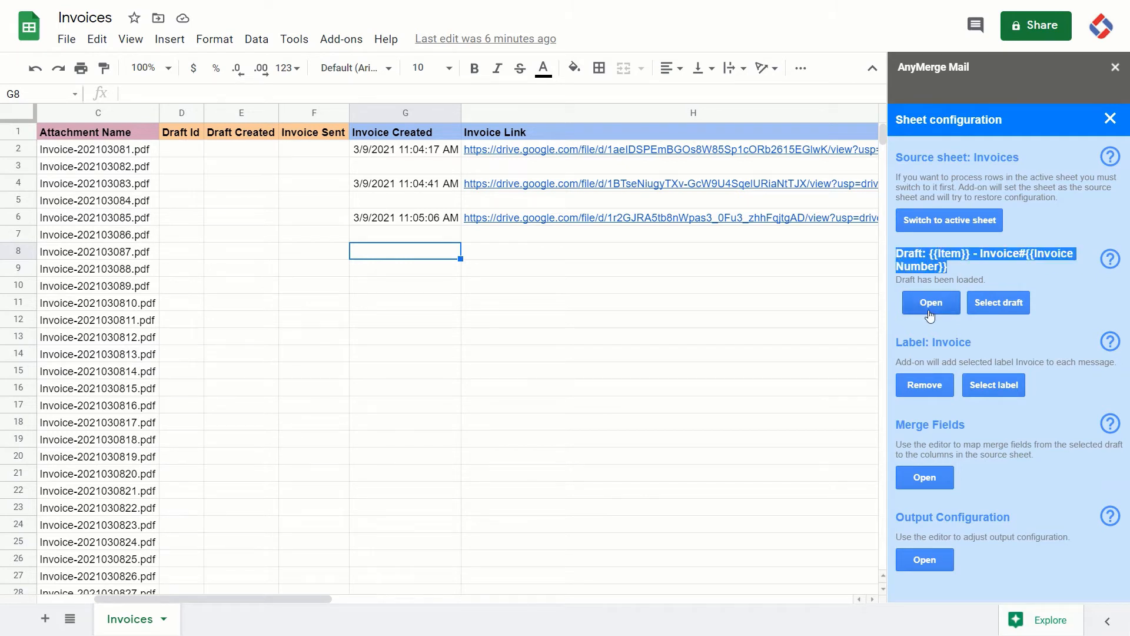
left_click_drag(897, 343, 936, 345)
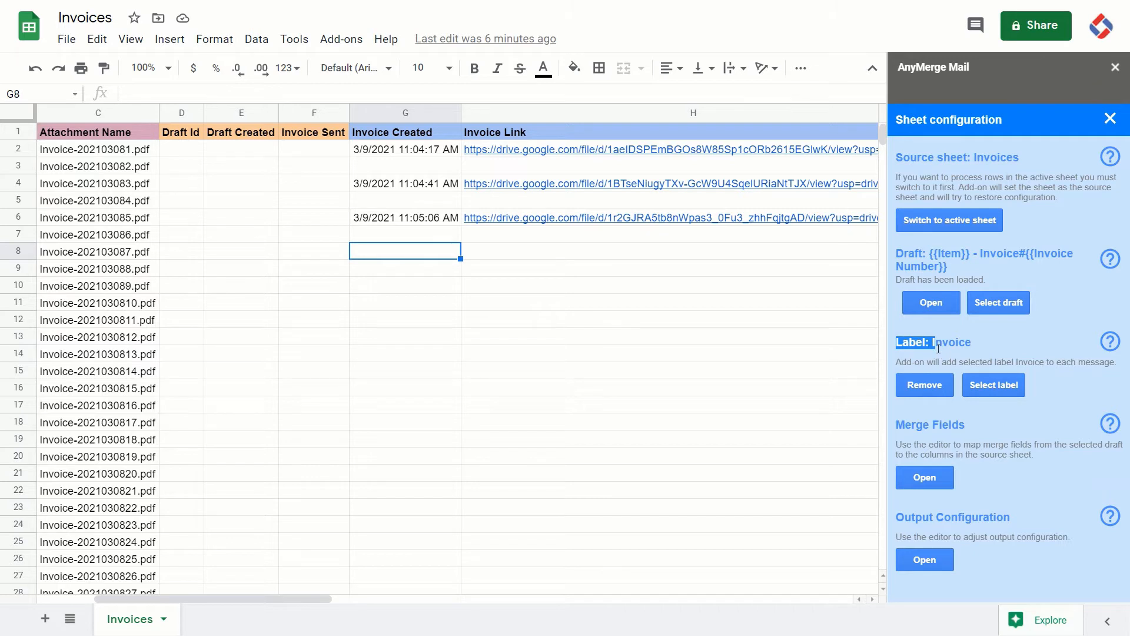
double_click(949, 343)
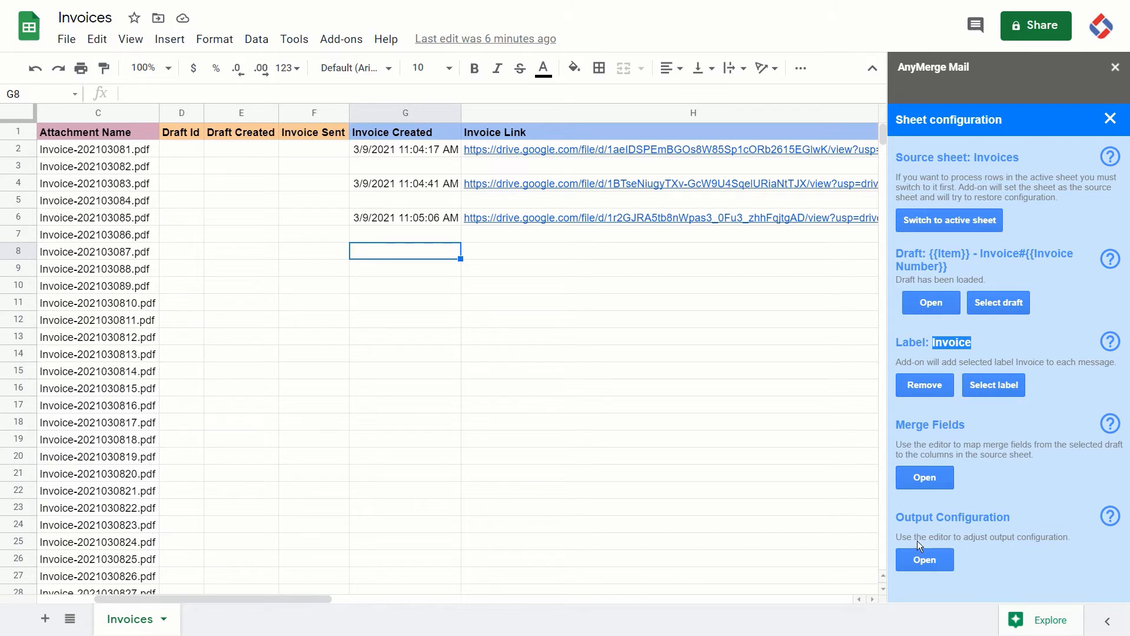
- Open Gmail from the draft configuration and show the "{{Item}} - Invoice#{{Invoice Number}}" draft in full-screen view
left_click(931, 302)
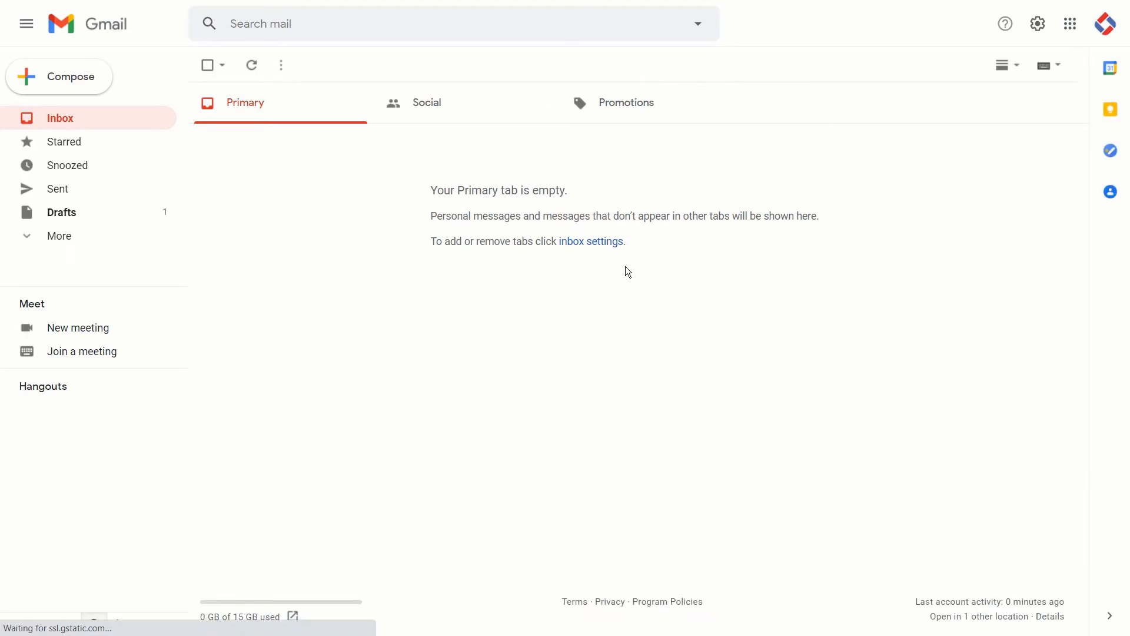
left_click(79, 213)
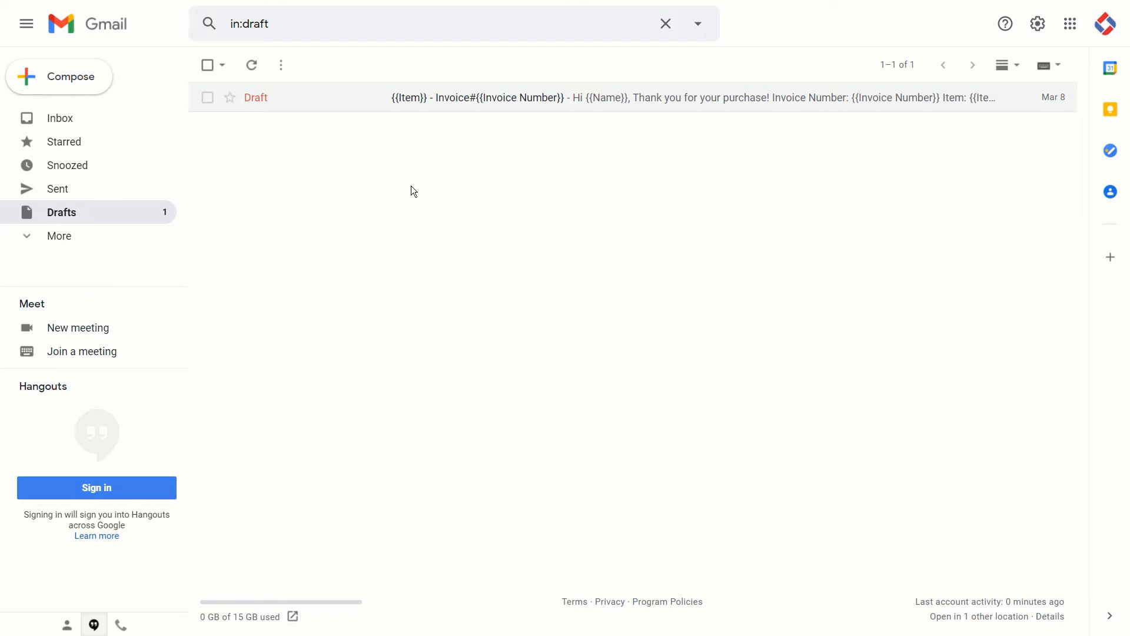
left_click(425, 105)
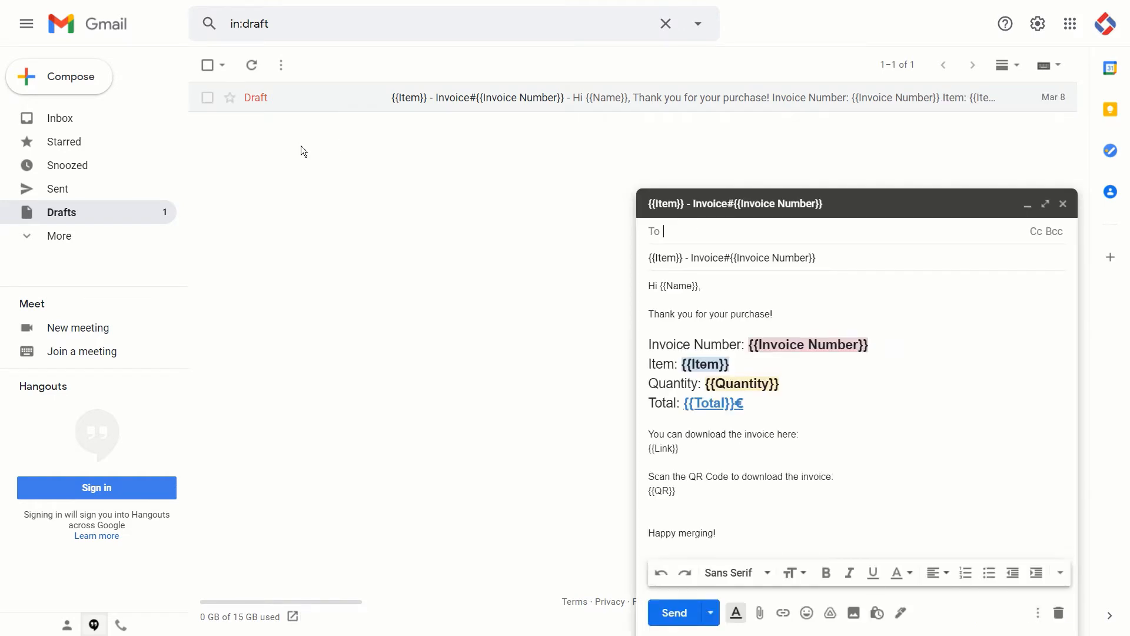
left_click(1046, 203)
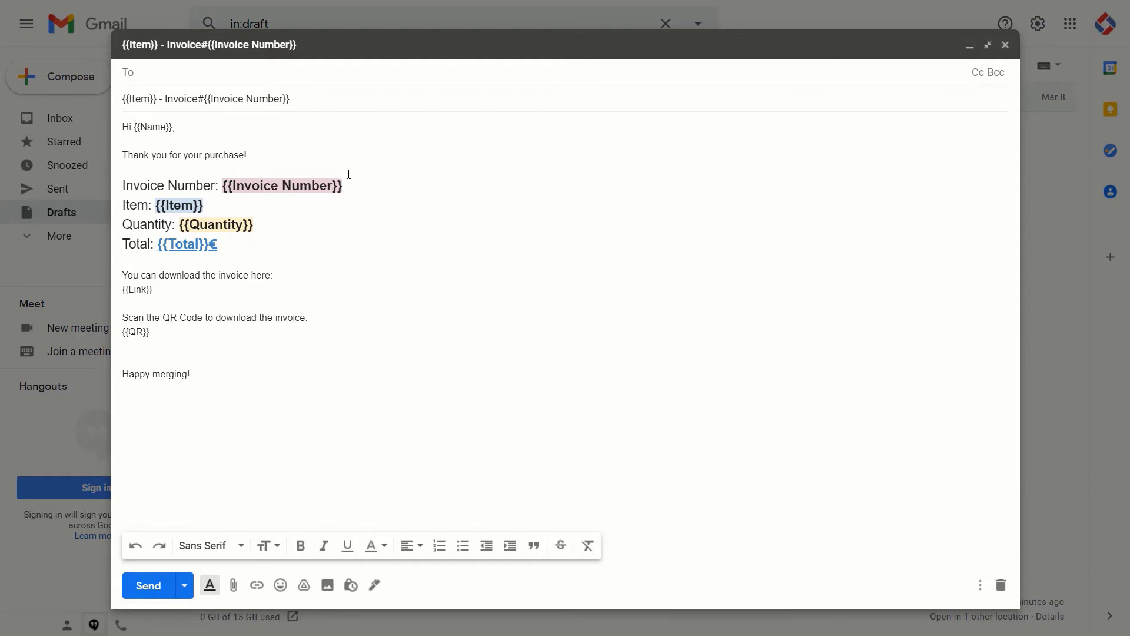
- Review the draft's subject tags and its {{Name}}, {{Invoice Number}}, {{Link}} and {{QR}} body tags, and close the draft
left_click_drag(123, 99, 292, 99)
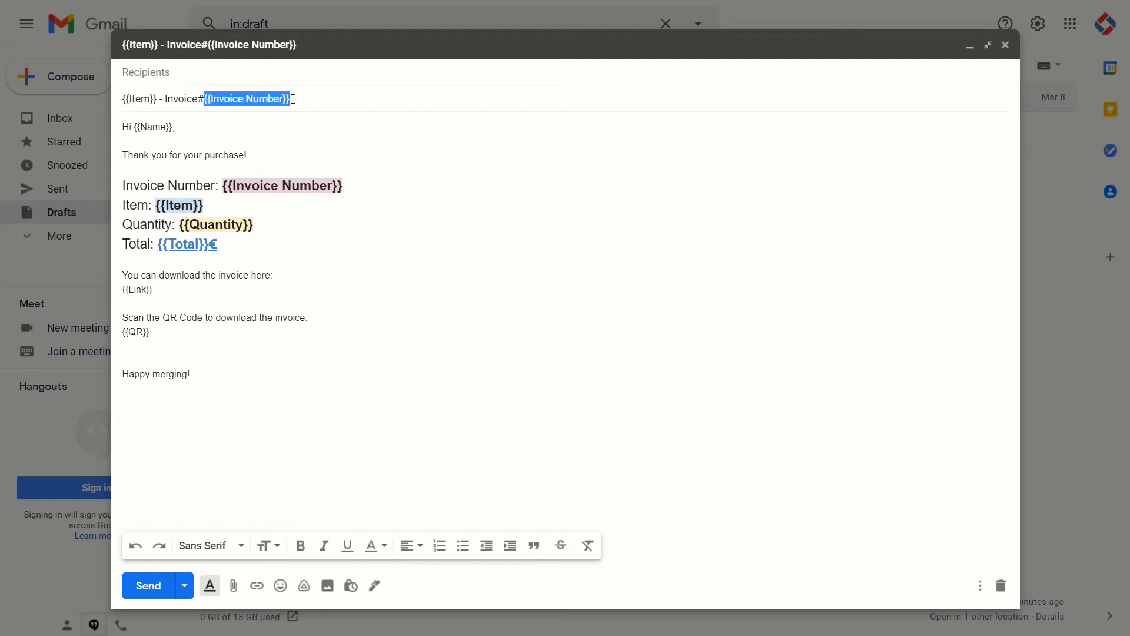
left_click(143, 127)
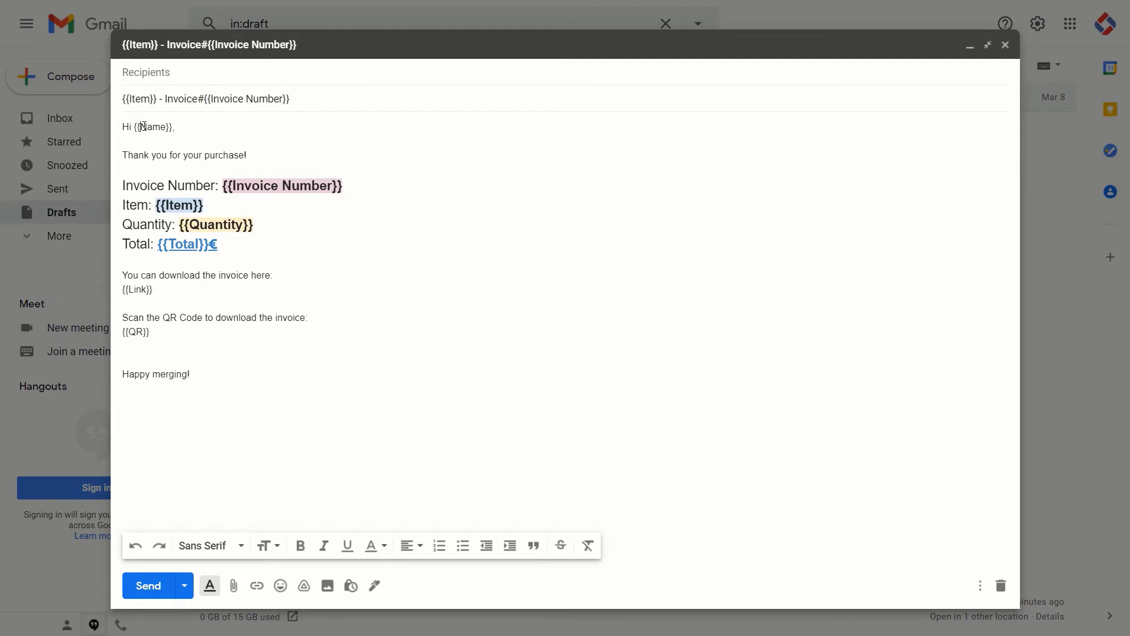
left_click(251, 185)
left_click_drag(159, 288, 123, 290)
left_click_drag(151, 335, 107, 335)
left_click(1005, 45)
- Return to the Invoices sheet, open the merge field mapping editor and review the mappings of the tags from {{Item}} to {{Total}}
key("ctrl+Tab")
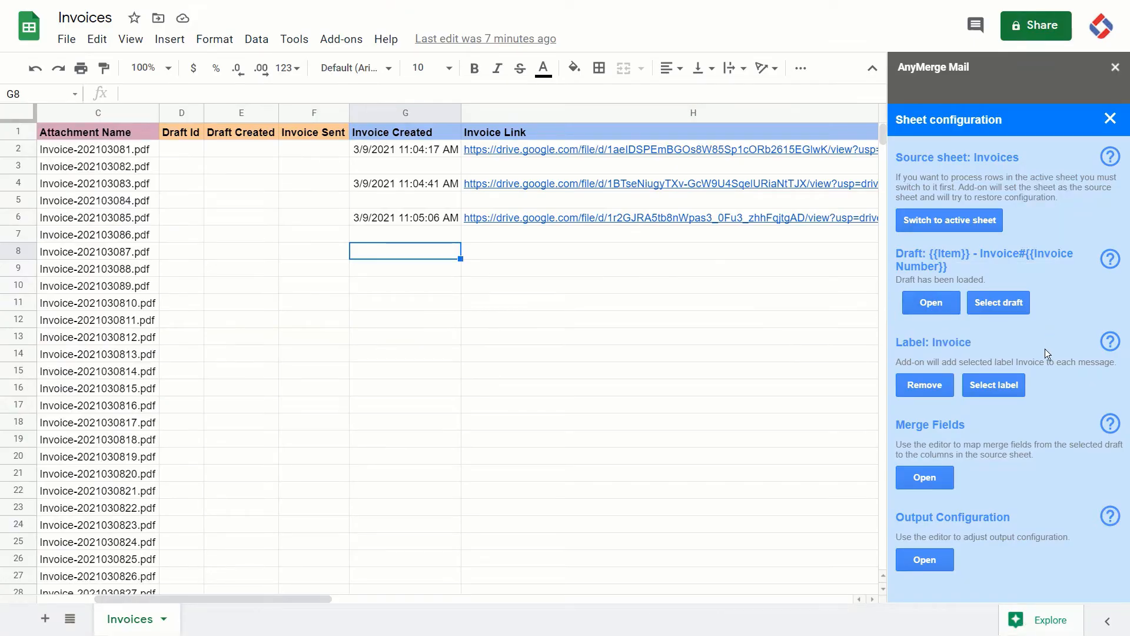
left_click(929, 478)
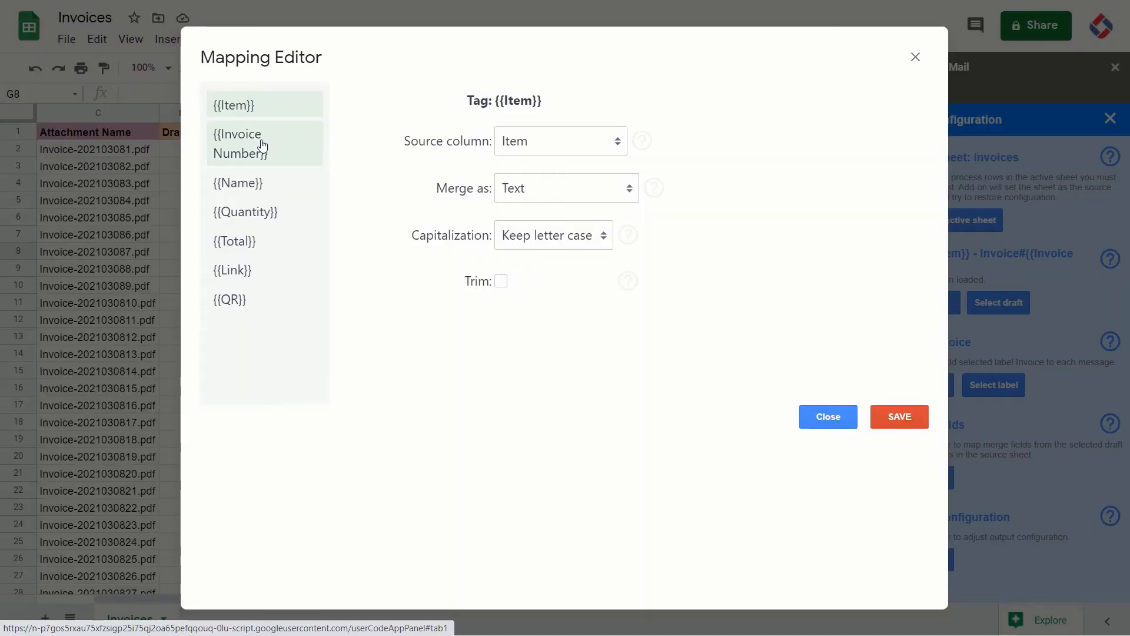
left_click(263, 145)
left_click(236, 185)
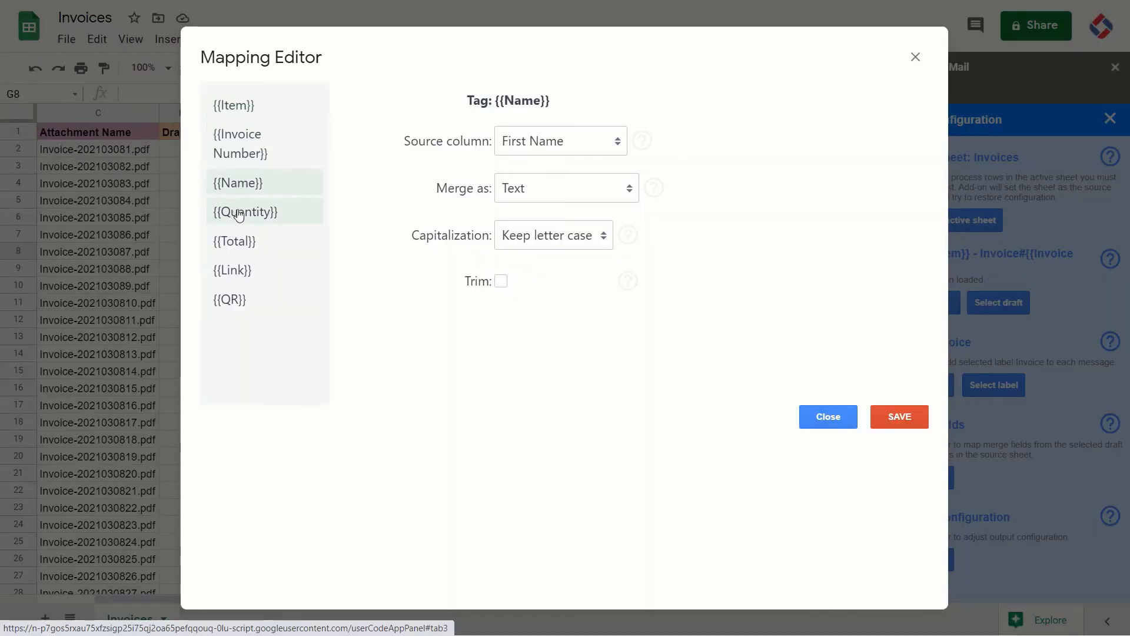
left_click(239, 215)
left_click(235, 239)
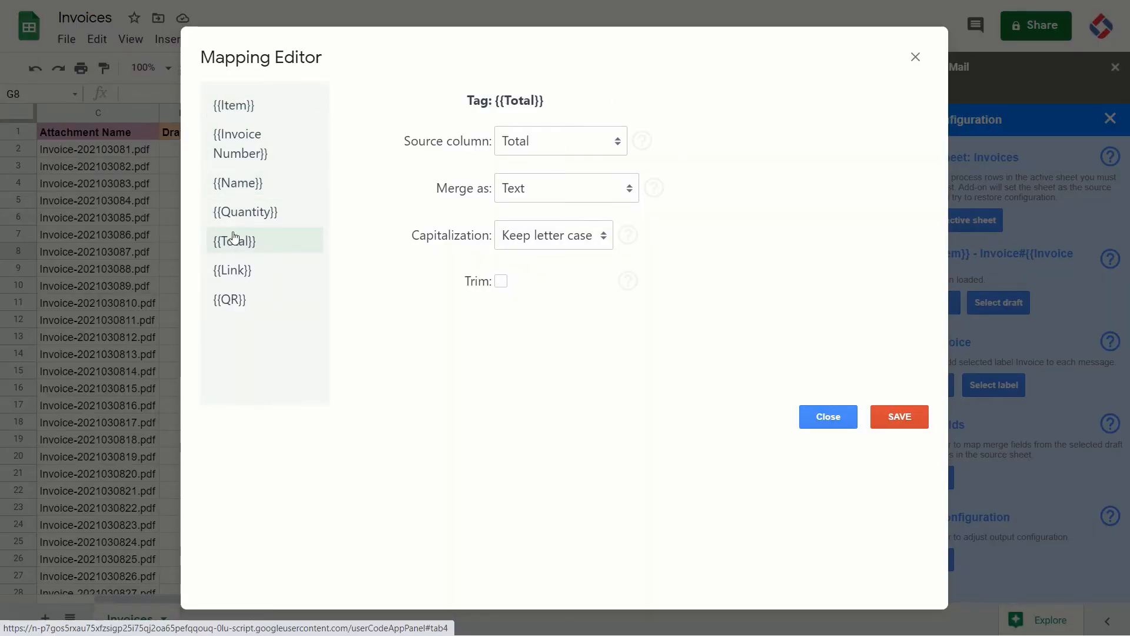
left_click(510, 201)
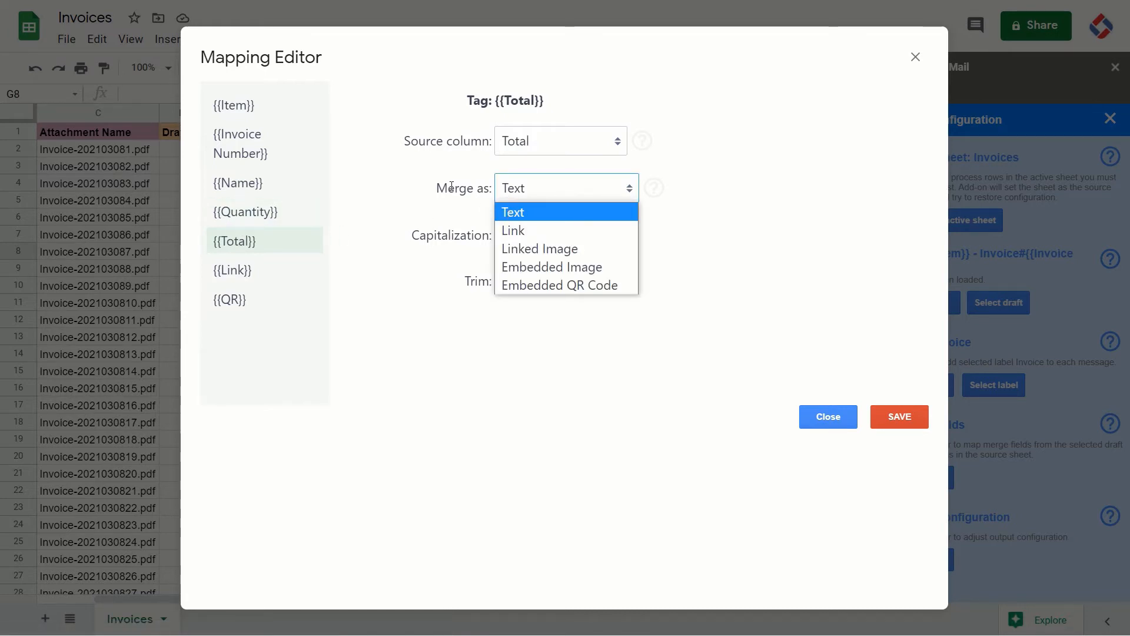
left_click(510, 214)
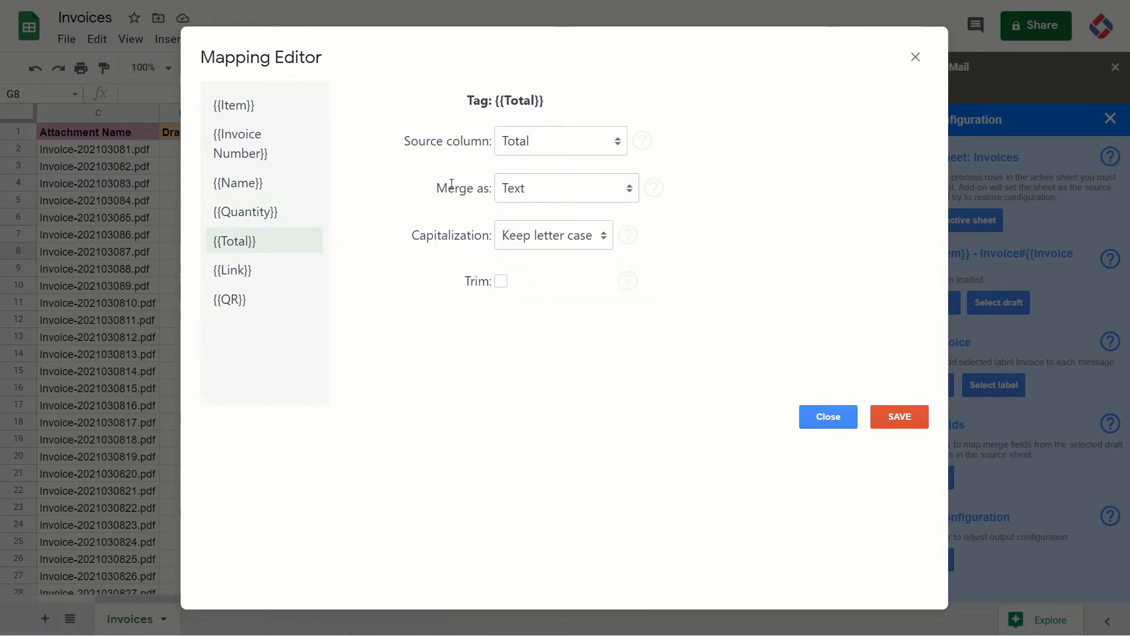
- Review the {{Link}} tag's mapping, examining its source column choices and merge type options
left_click(262, 271)
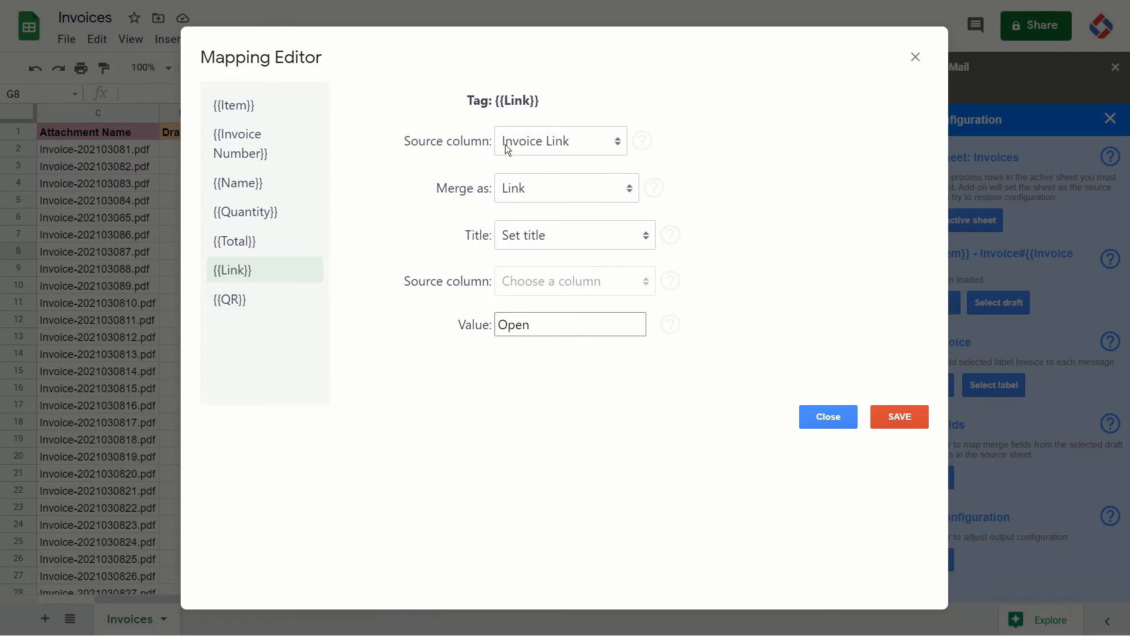
left_click(566, 146)
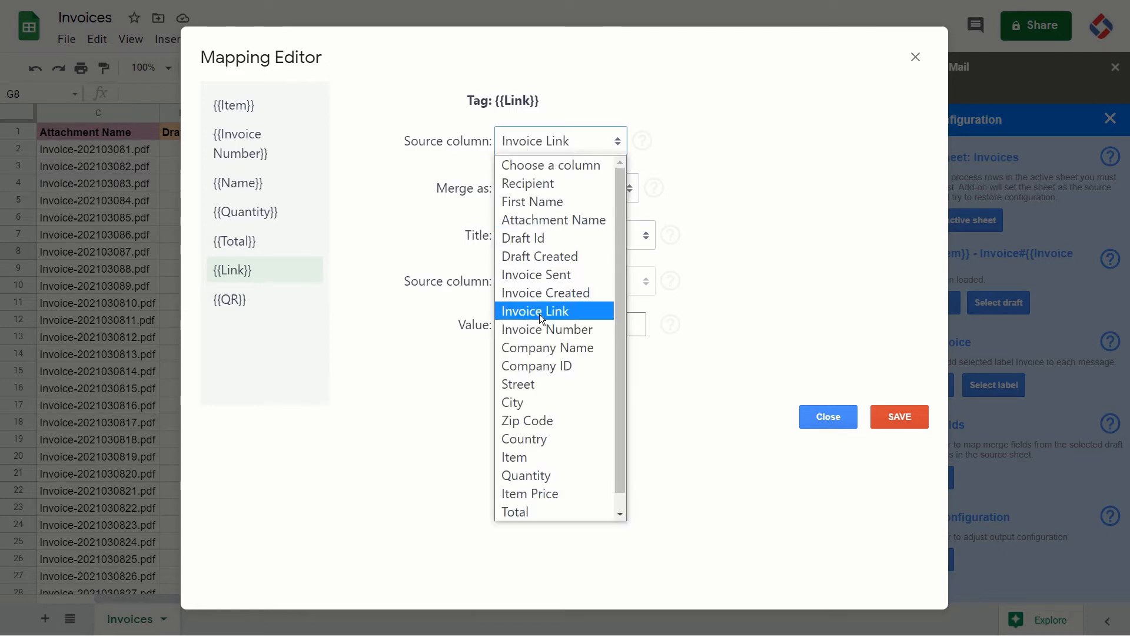
left_click_drag(430, 281, 436, 281)
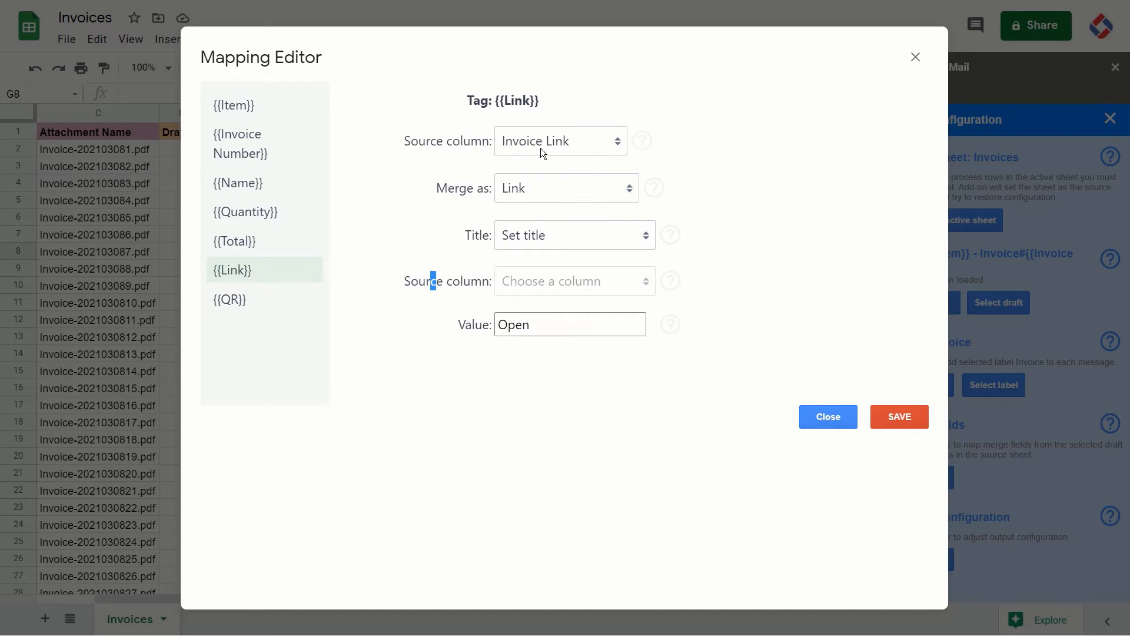
left_click(535, 185)
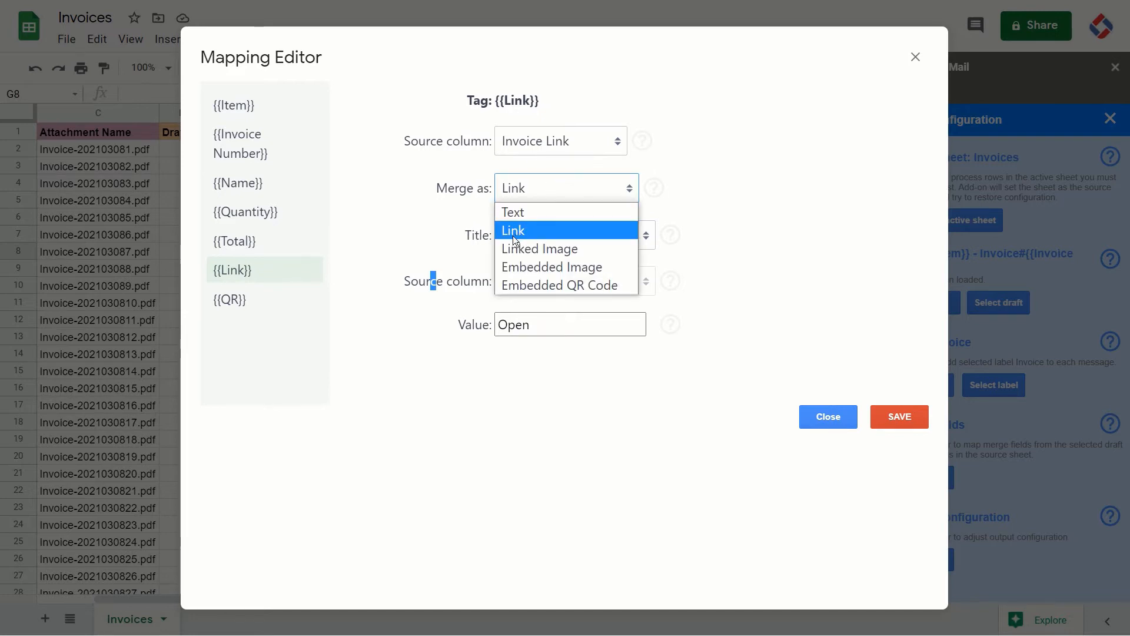
left_click(414, 213)
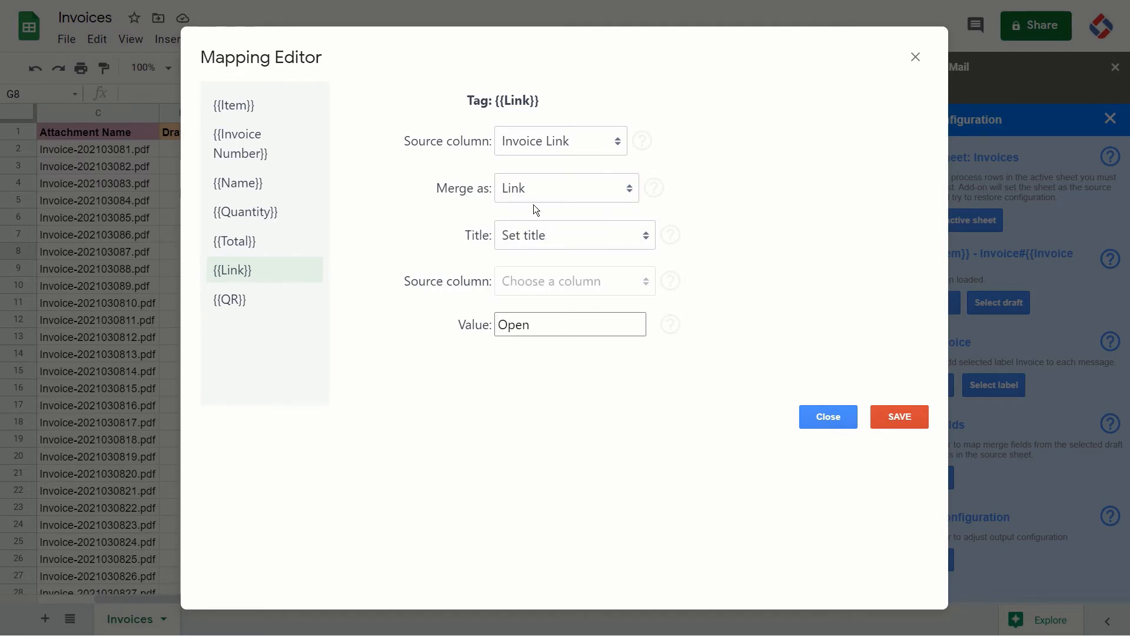
left_click(543, 192)
left_click(422, 232)
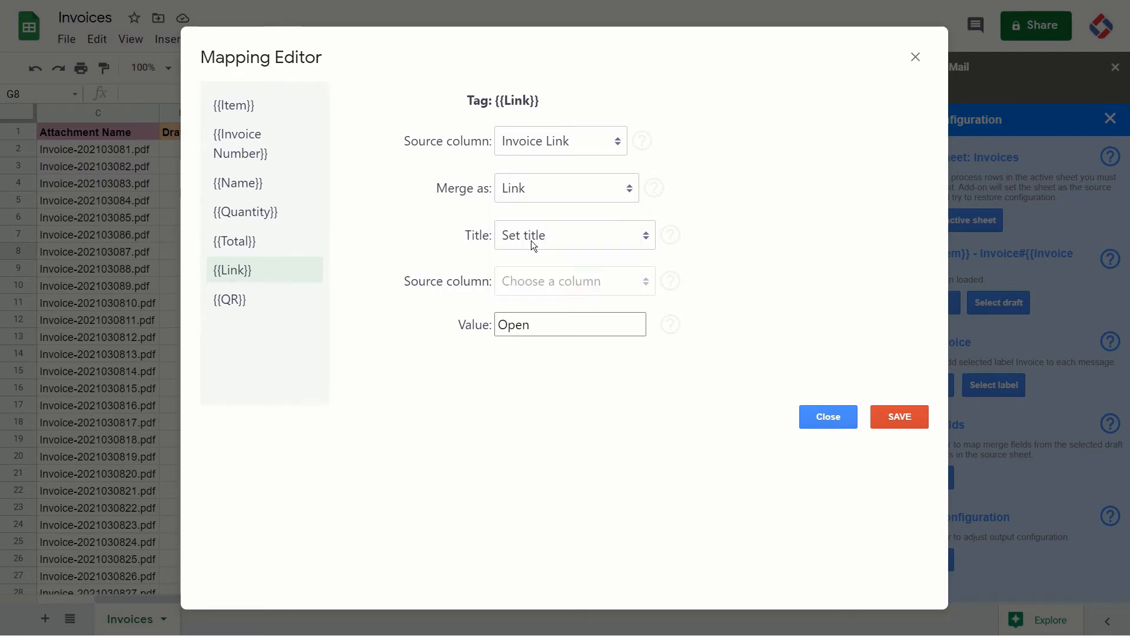
- Switch the {{Link}} tag's title option to Get title from a column and look through the columns offered for it
left_click(531, 240)
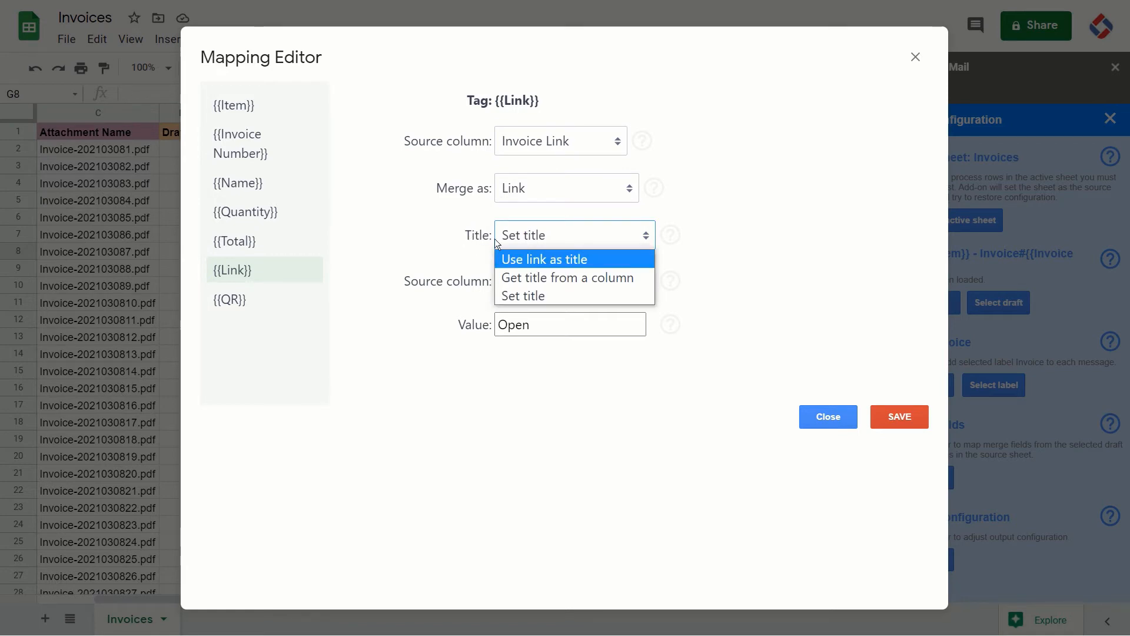
left_click(520, 276)
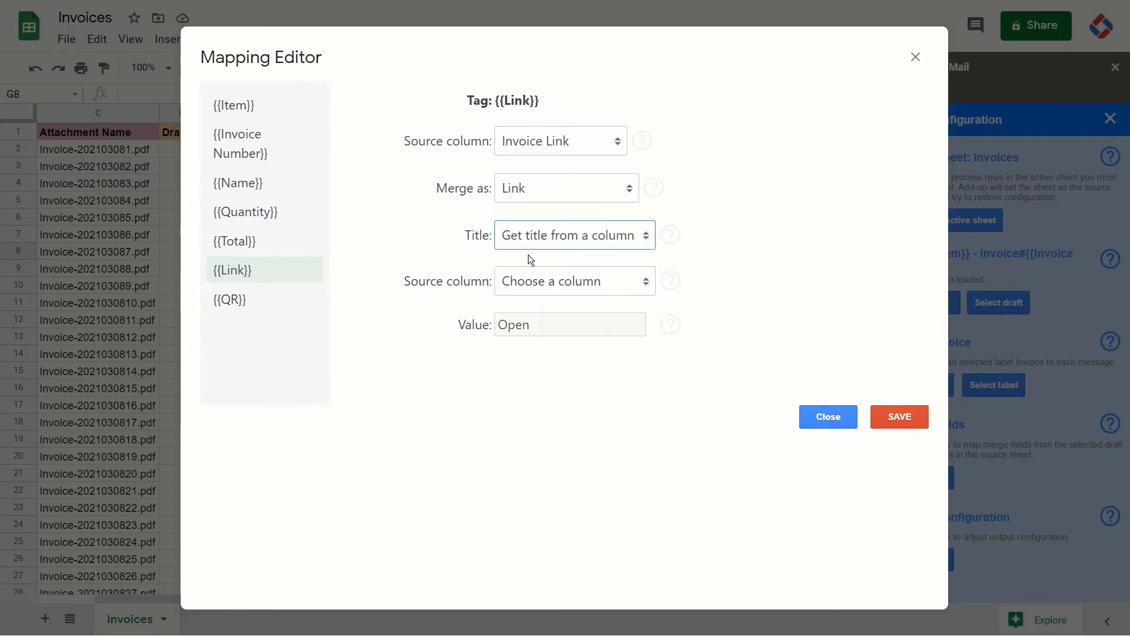
left_click(529, 287)
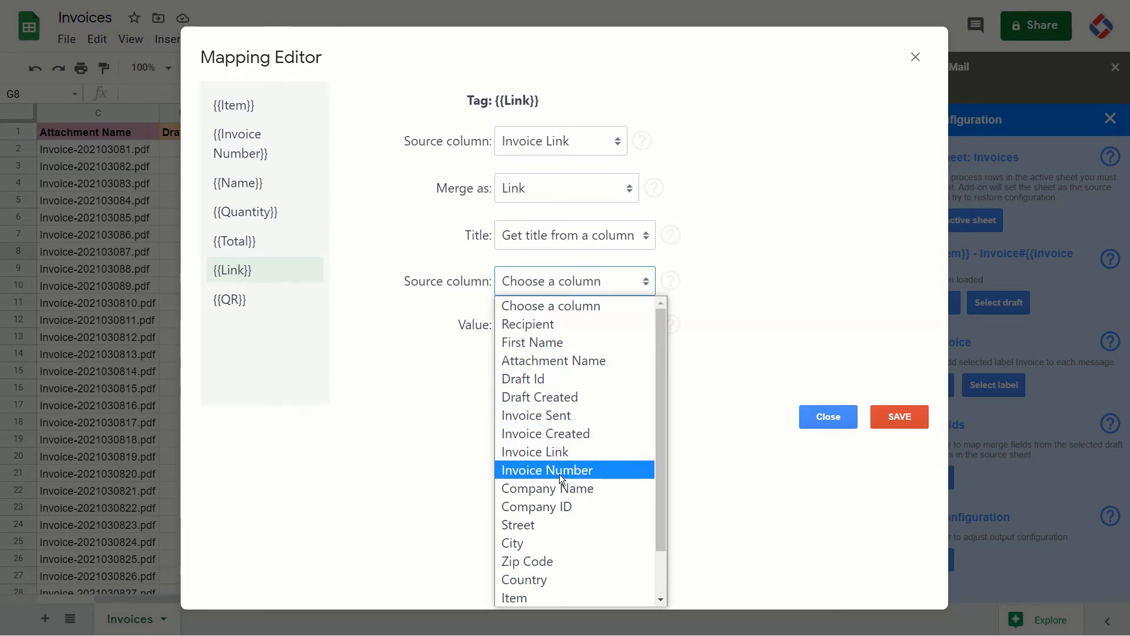
left_click(458, 427)
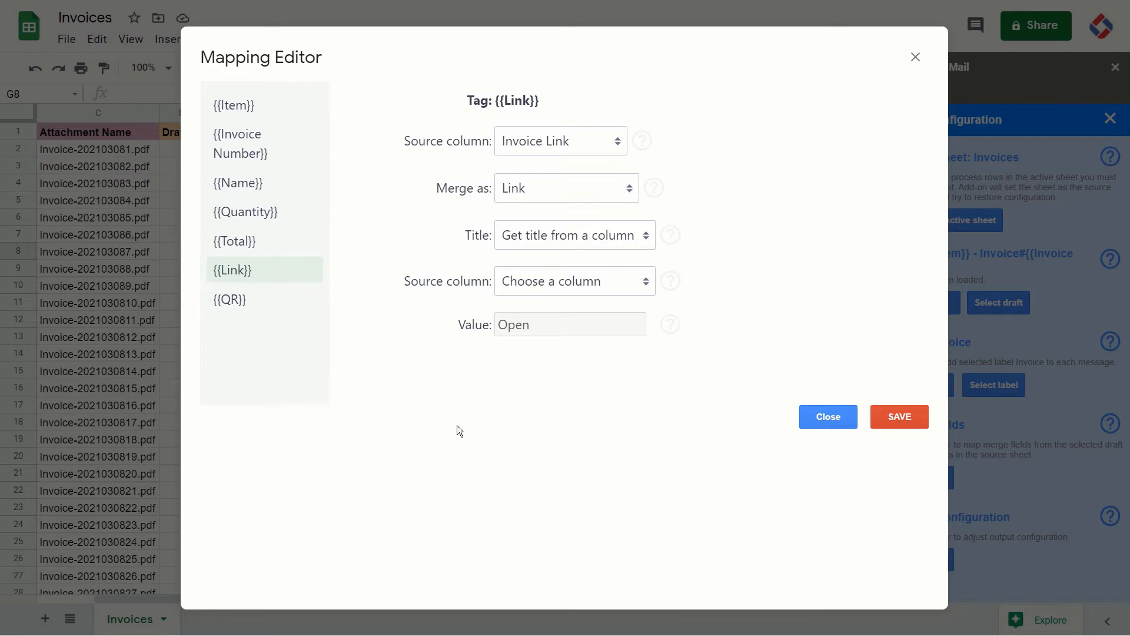
left_click(531, 291)
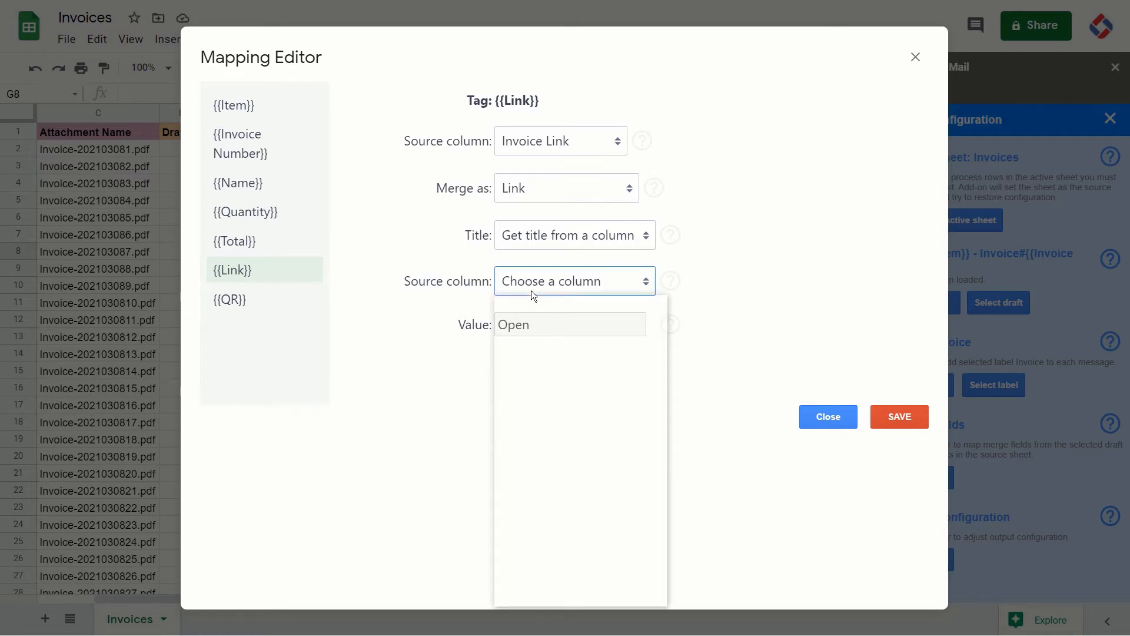
- Choose Set title as the {{Link}} tag's title option and check its title value field
left_click(514, 247)
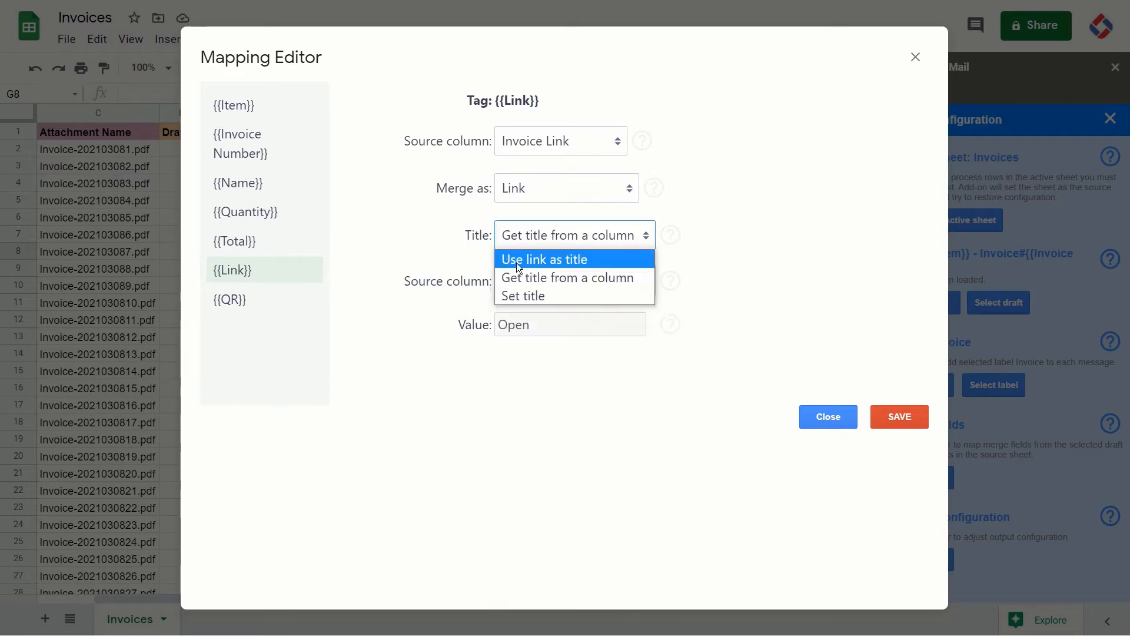
left_click(517, 295)
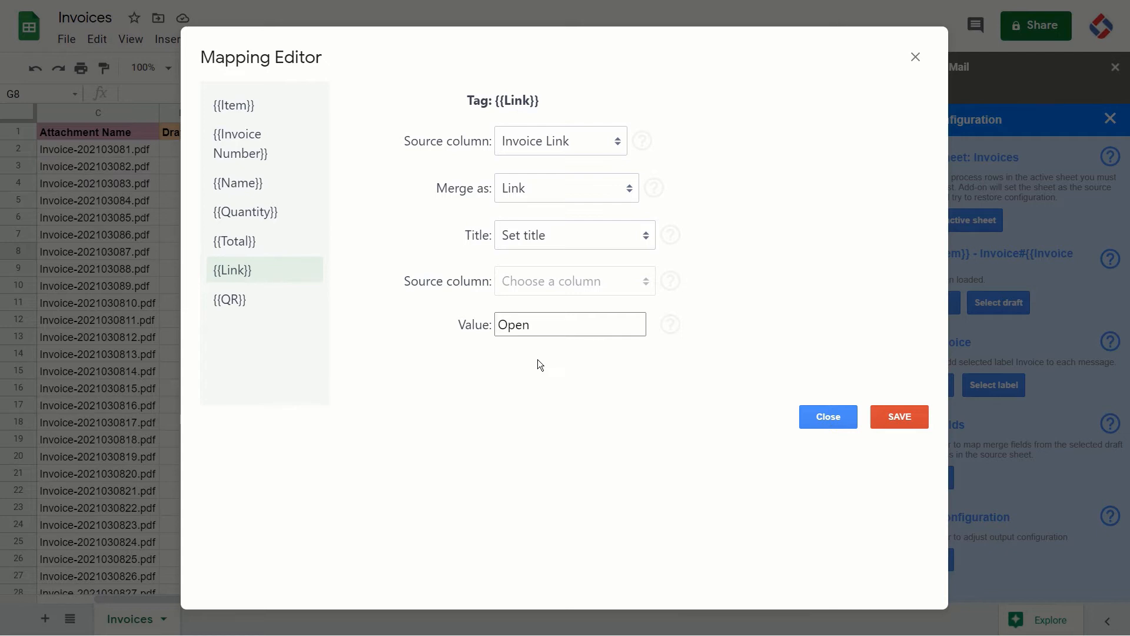
double_click(542, 325)
left_click(480, 366)
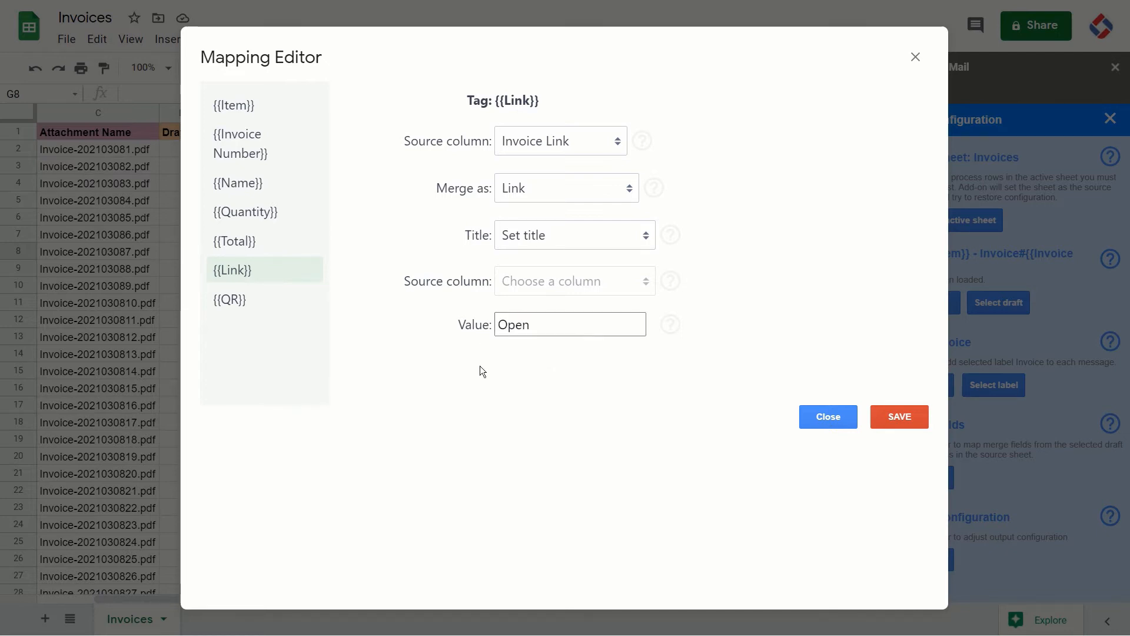
left_click(505, 324)
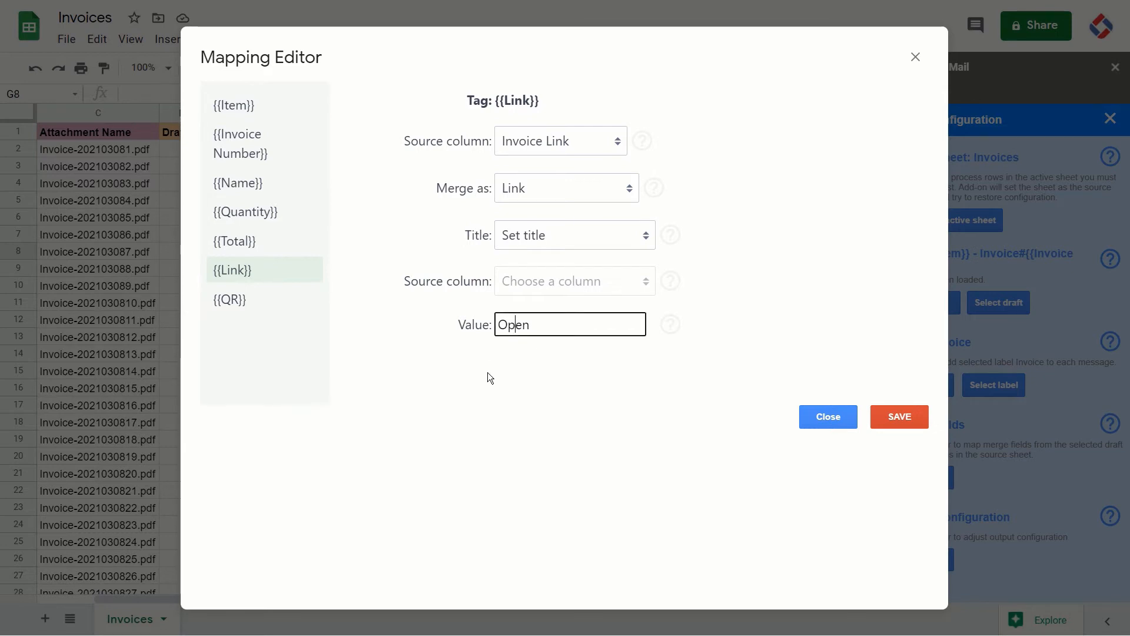
left_click(497, 357)
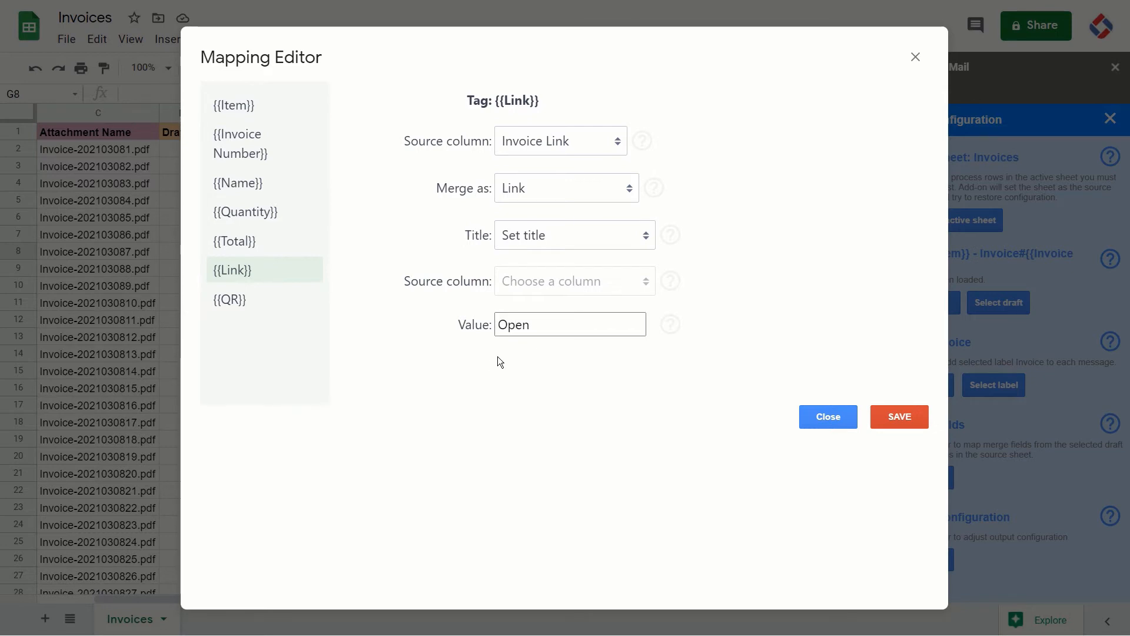
- Compare the {{QR}} tag's mapping with that of {{Link}} and examine the merge type options for {{QR}}
left_click(227, 300)
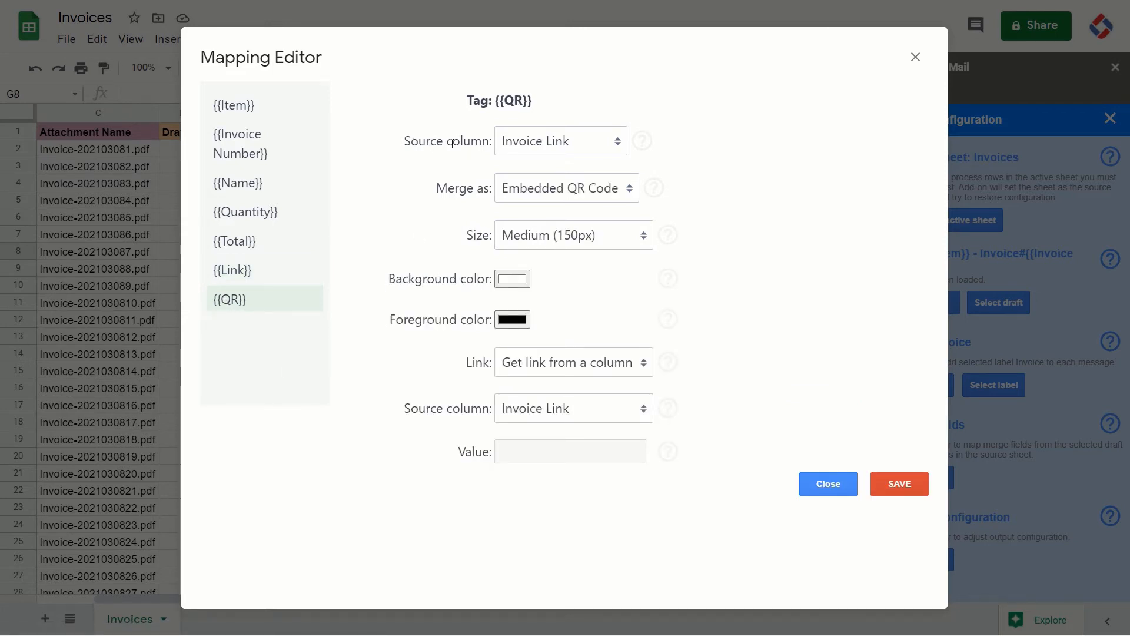
left_click(246, 269)
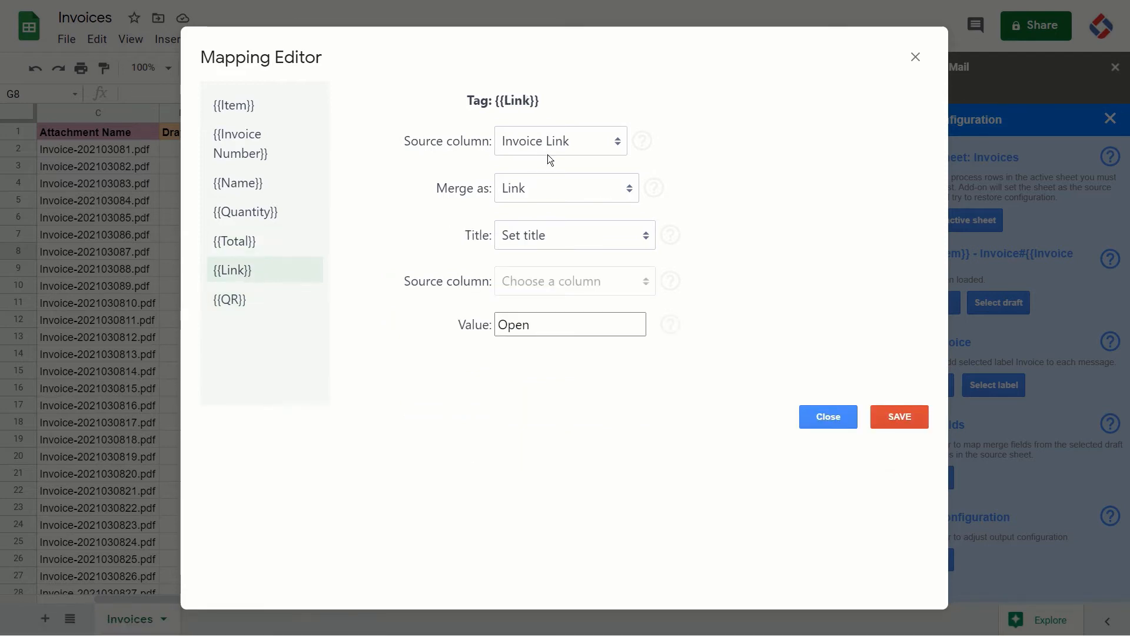
left_click(239, 299)
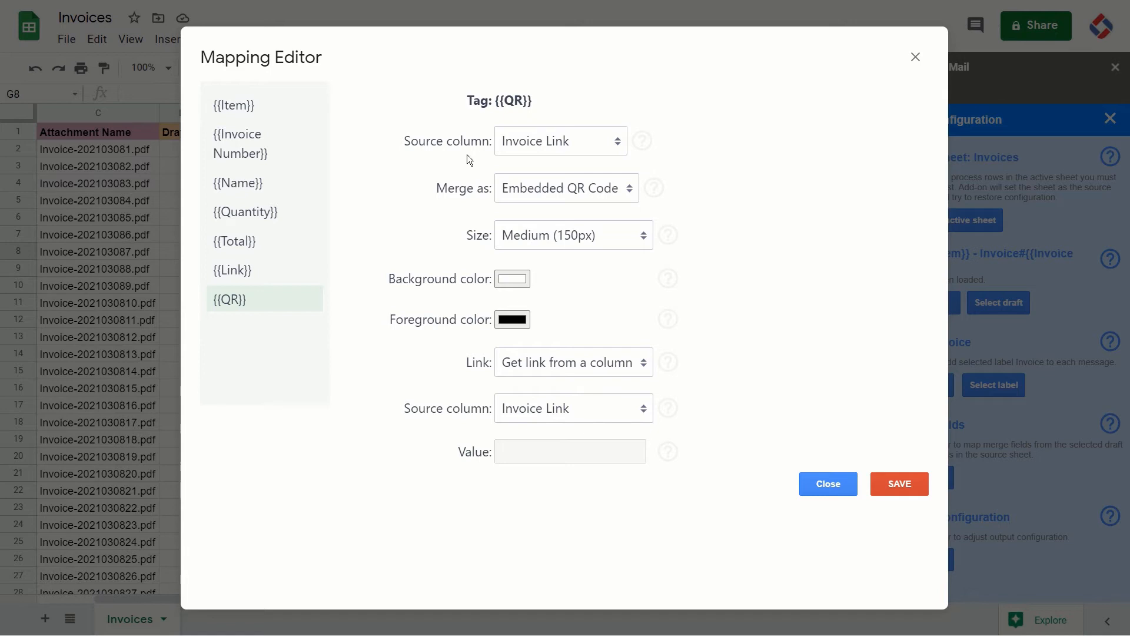
left_click(510, 189)
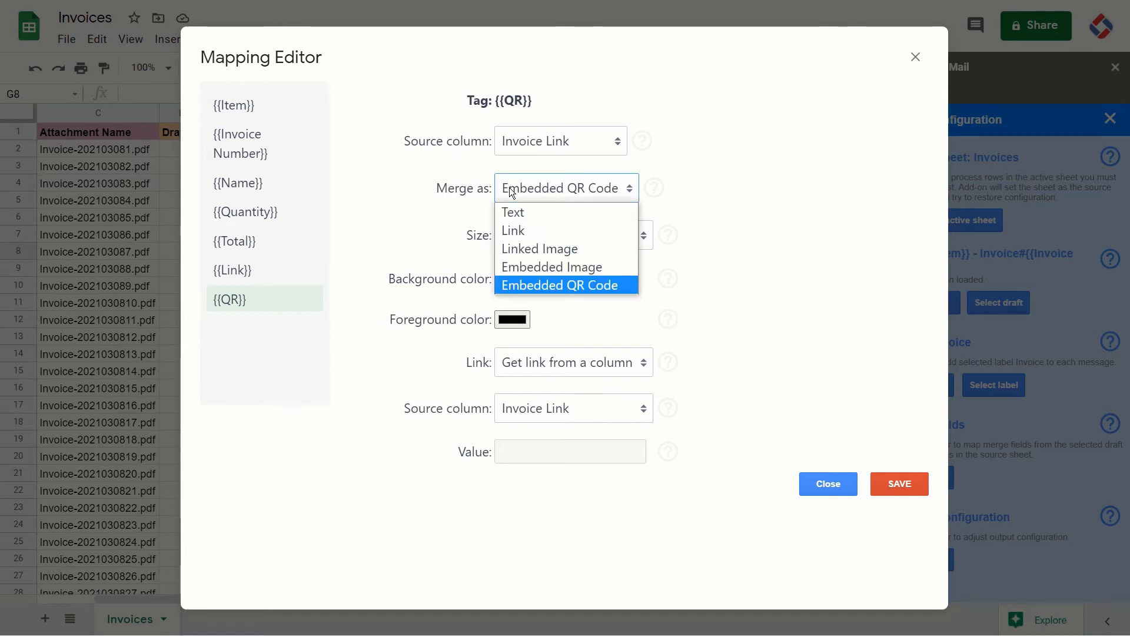
left_click(511, 192)
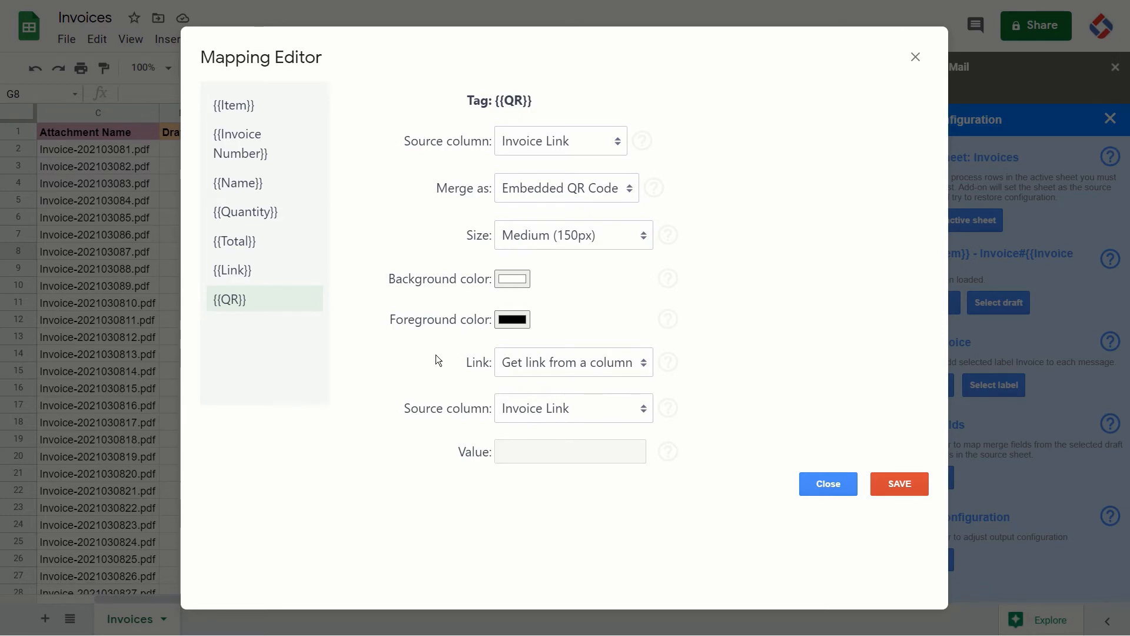
- Examine the {{QR}} tag's link options and the columns its link can be taken from
left_click(530, 366)
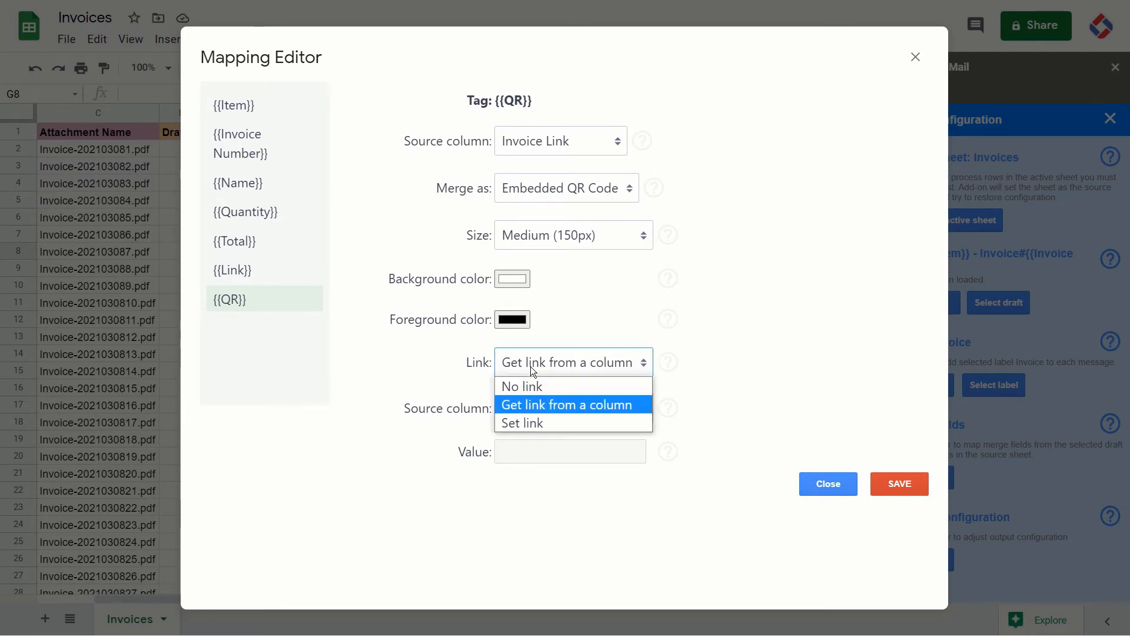
left_click(519, 403)
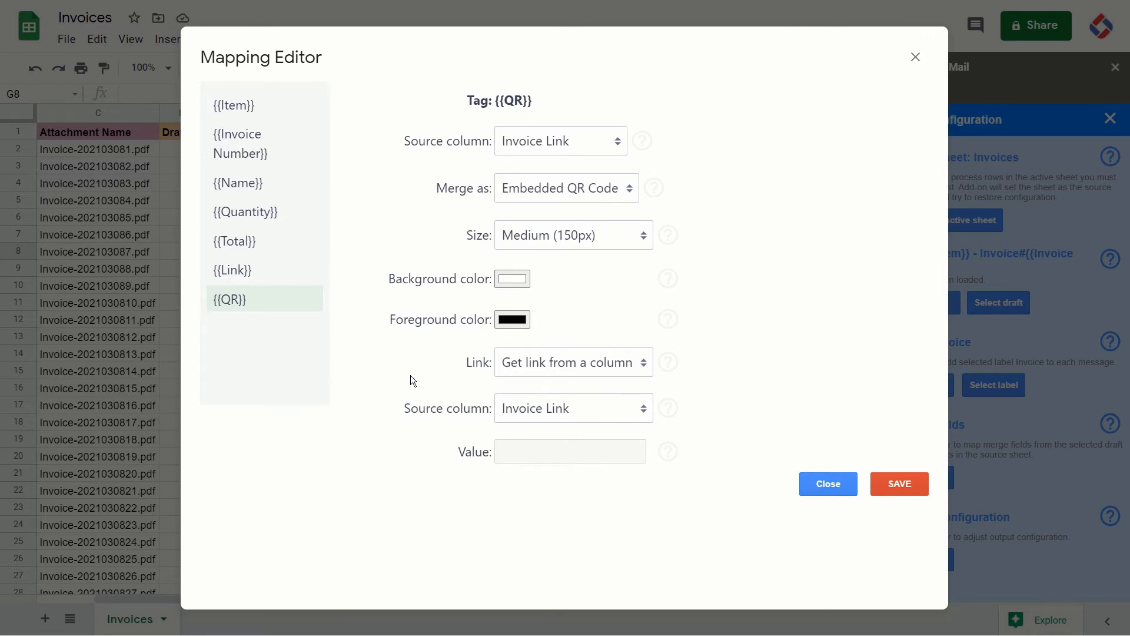
left_click(544, 419)
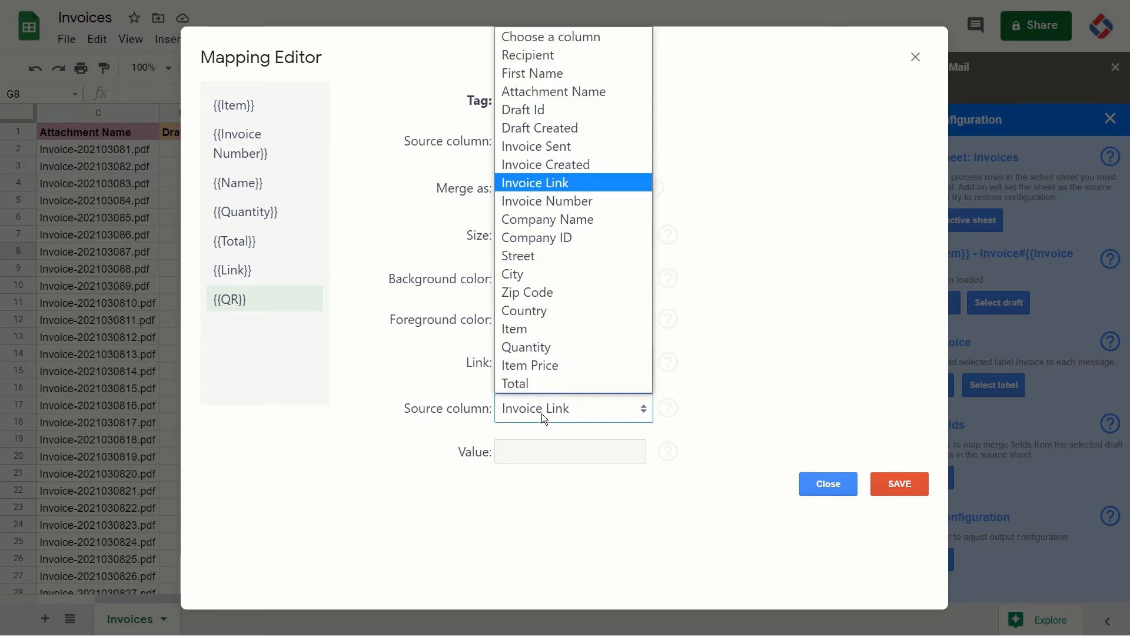
left_click(542, 414)
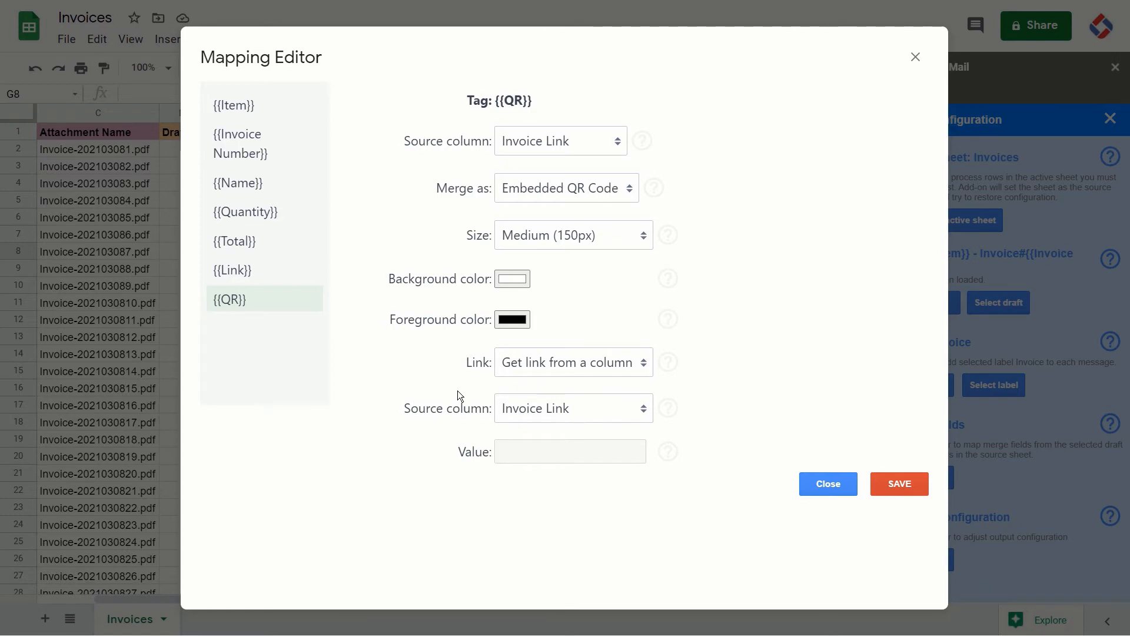
- Look through the columns offered for the {{QR}} tag's source column and for its link's source column
left_click(518, 149)
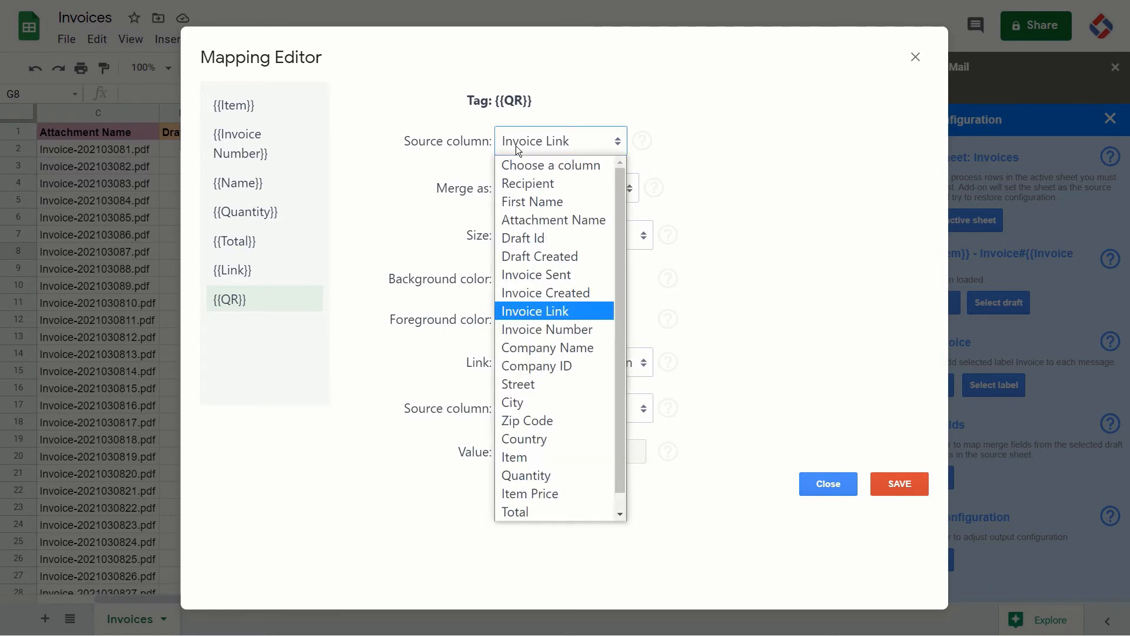
left_click(419, 163)
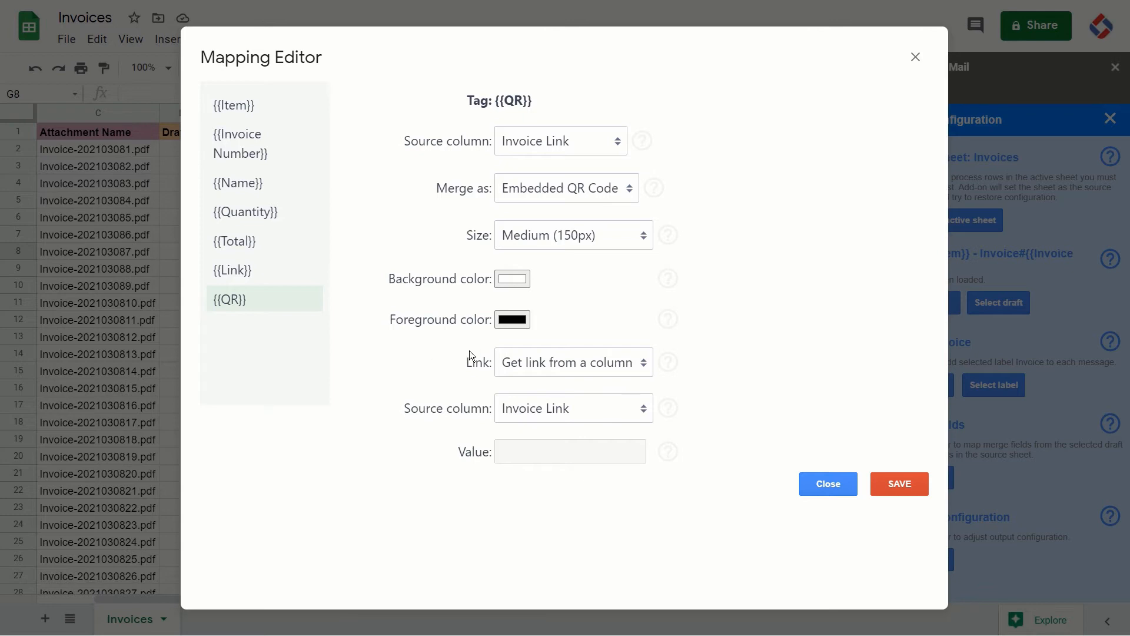
left_click(523, 407)
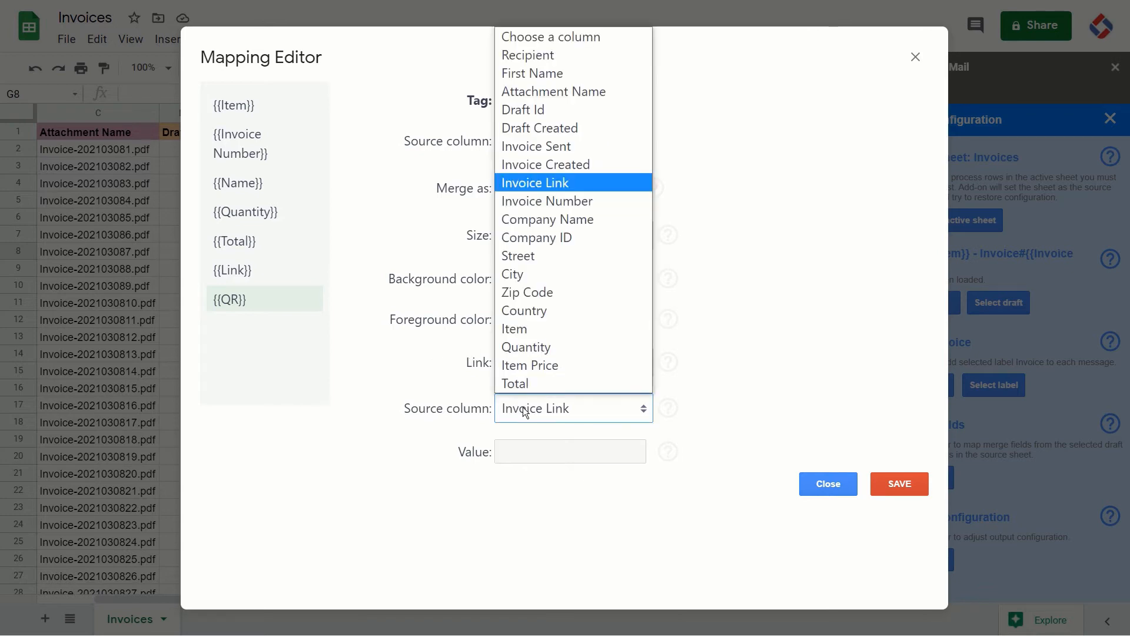
left_click(493, 272)
- Choose Set link as the {{QR}} tag's link option and check its link value field
left_click(523, 361)
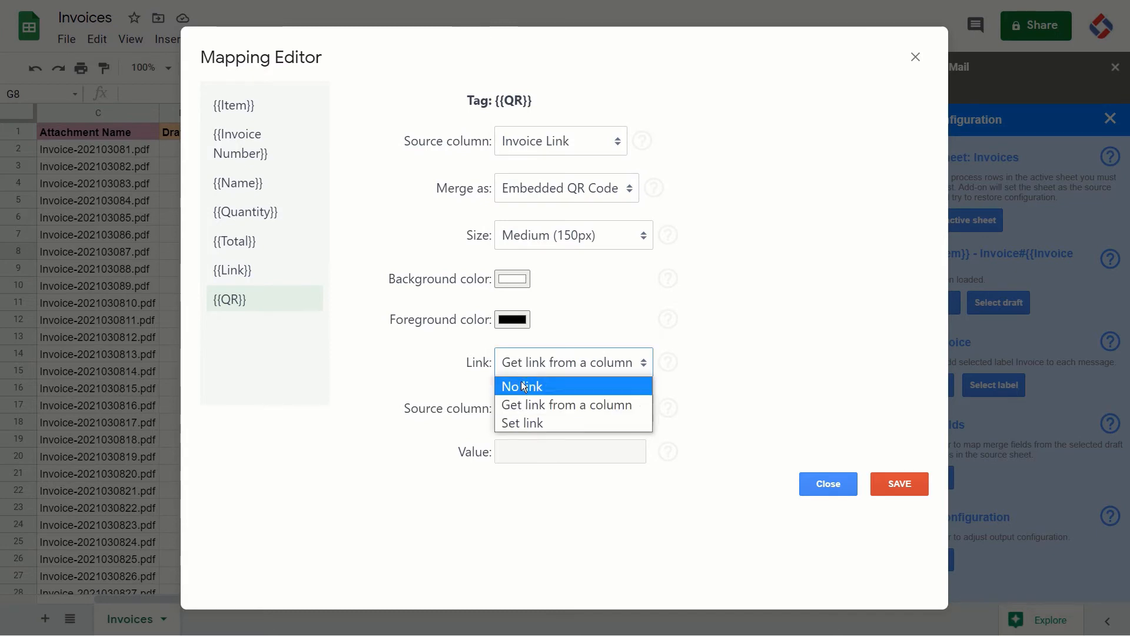
left_click(516, 422)
left_click(522, 449)
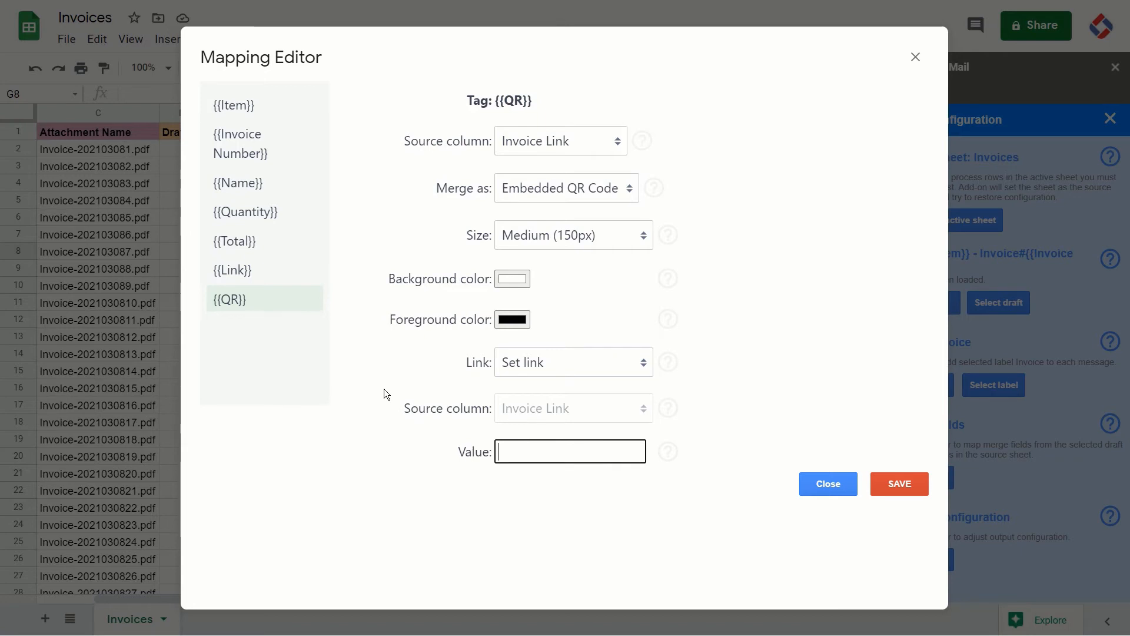
- Return the {{QR}} tag's link option to Get link from a column and close the Mapping Editor without saving
left_click(515, 371)
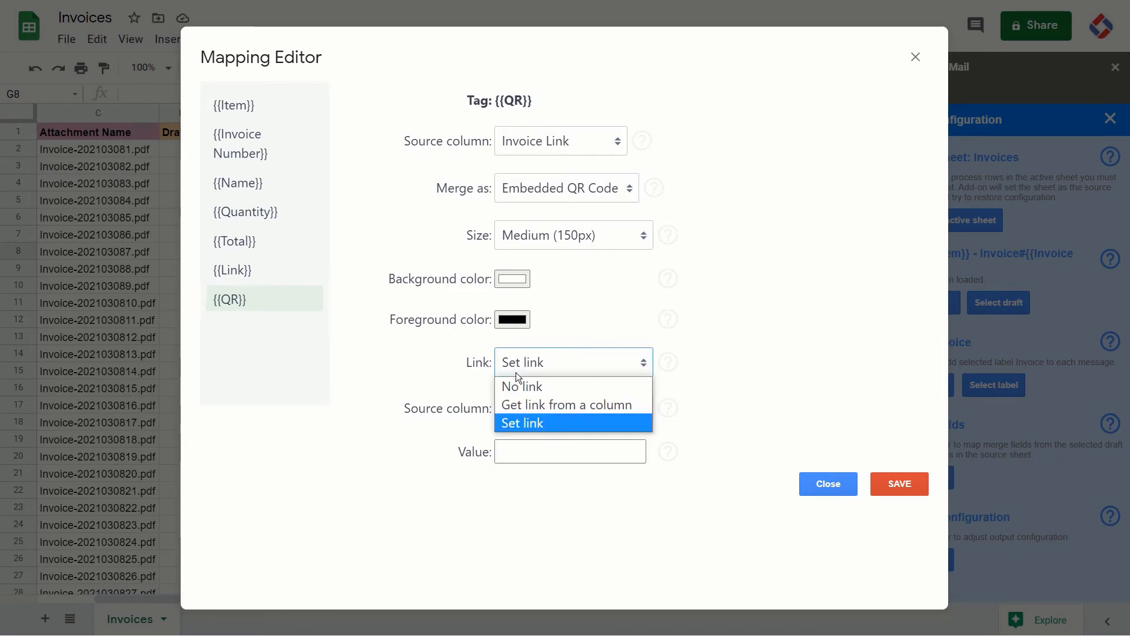
left_click(519, 402)
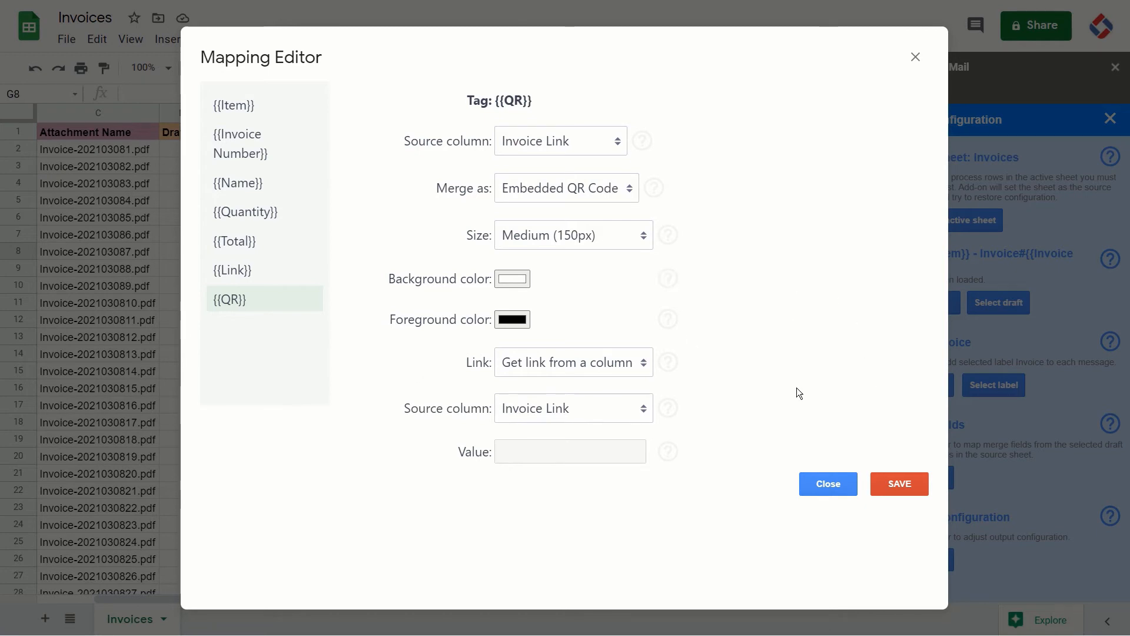
left_click(823, 489)
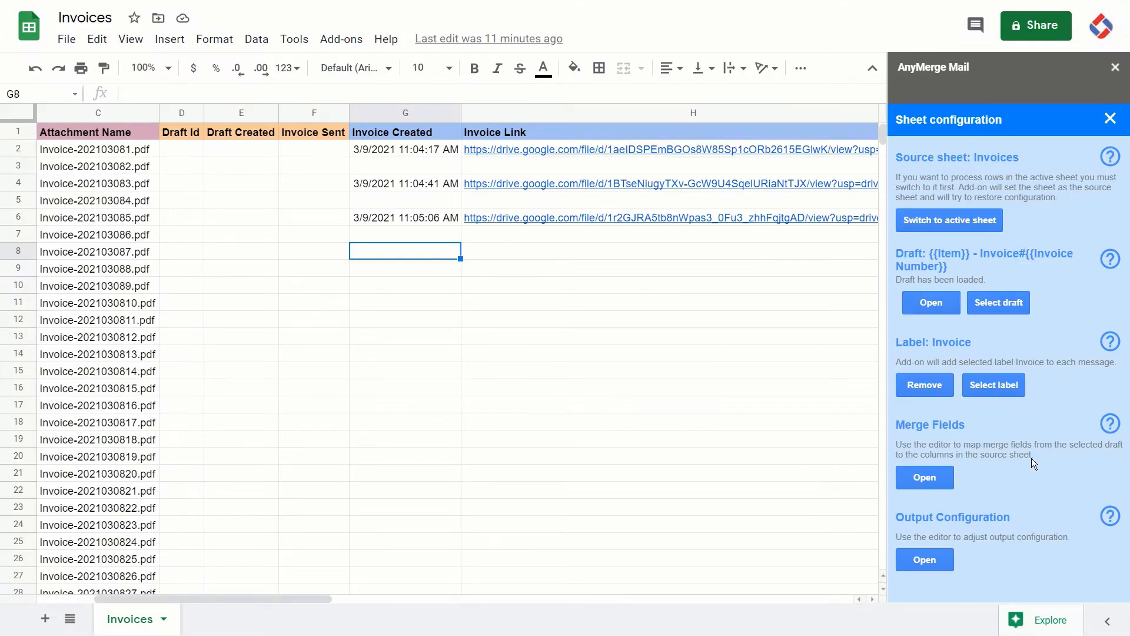
- Open the output configuration and examine the timestamp settings, including the columns offered for Draft created and Draft sent
left_click(937, 566)
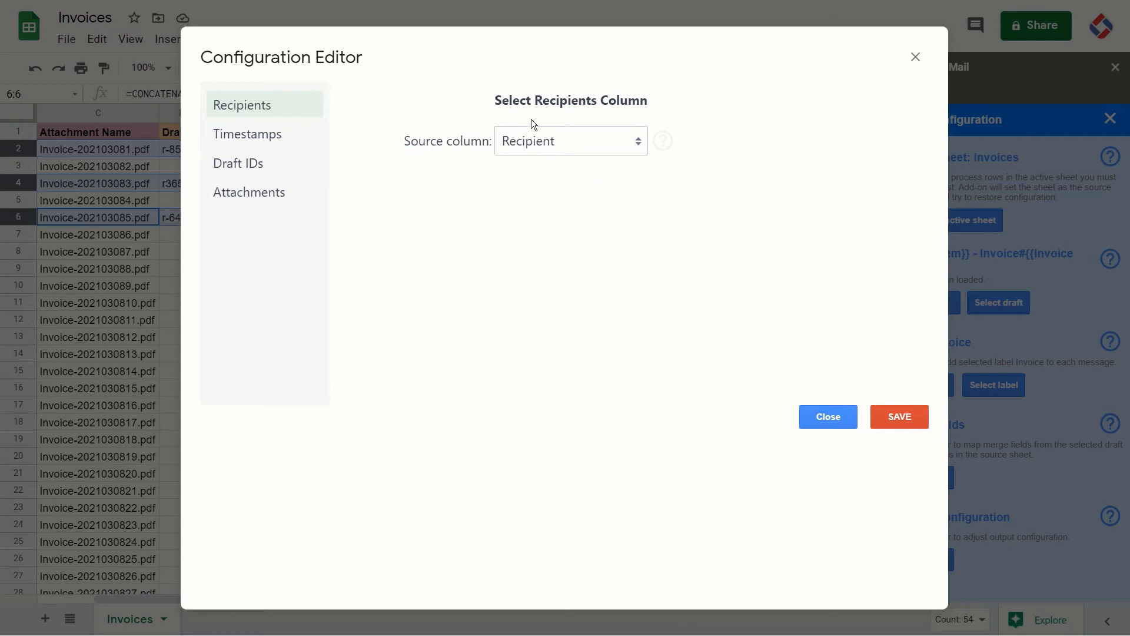
left_click(250, 134)
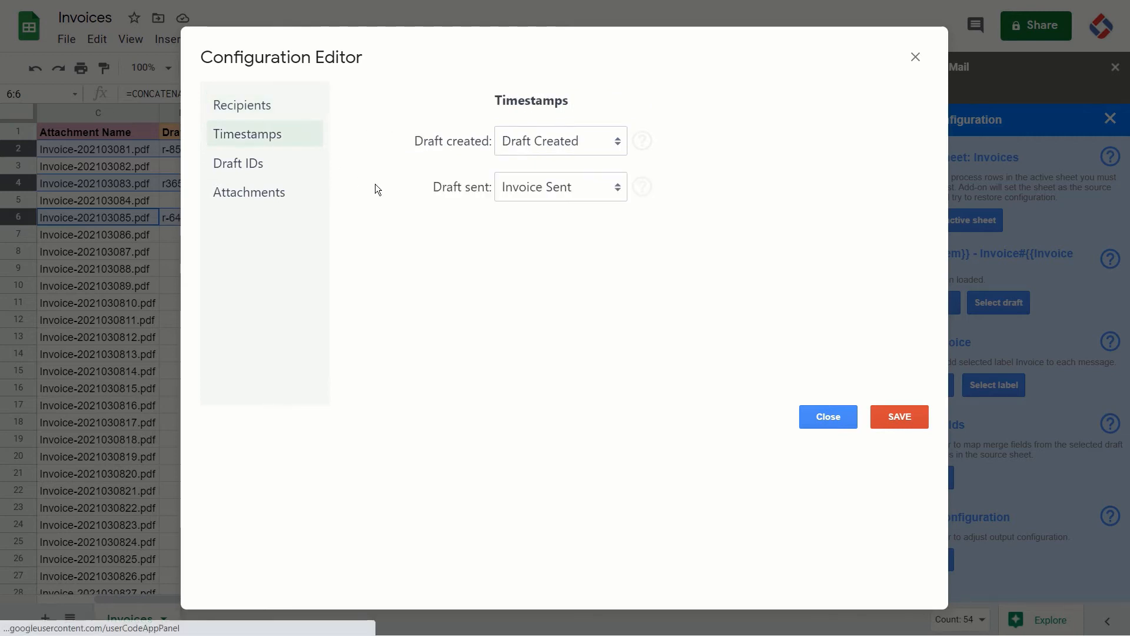
left_click(535, 148)
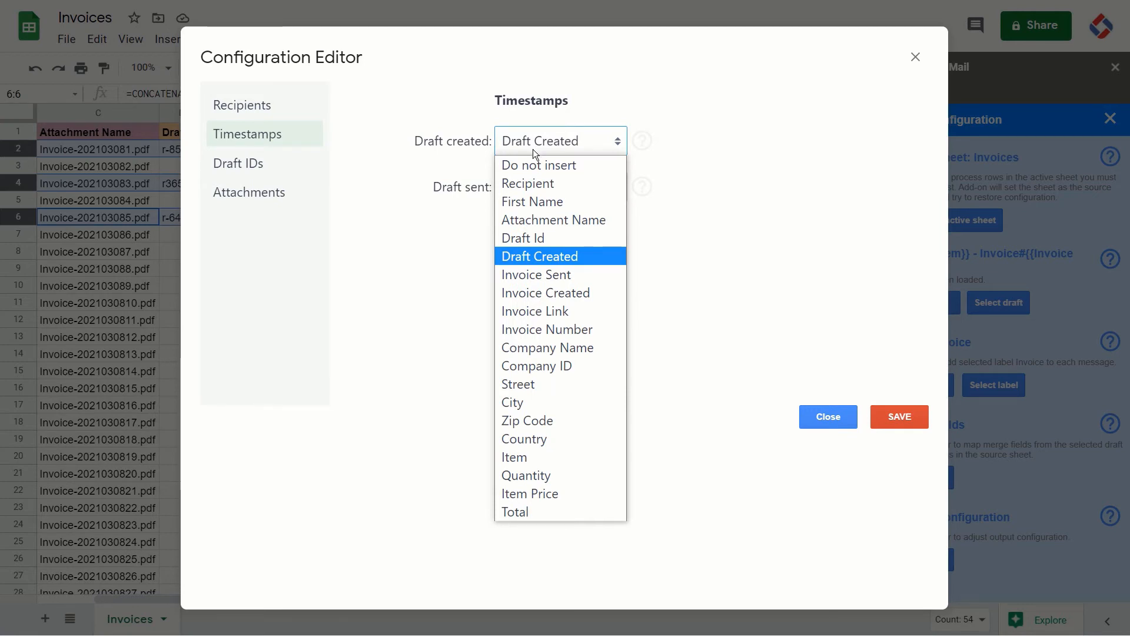
left_click(422, 261)
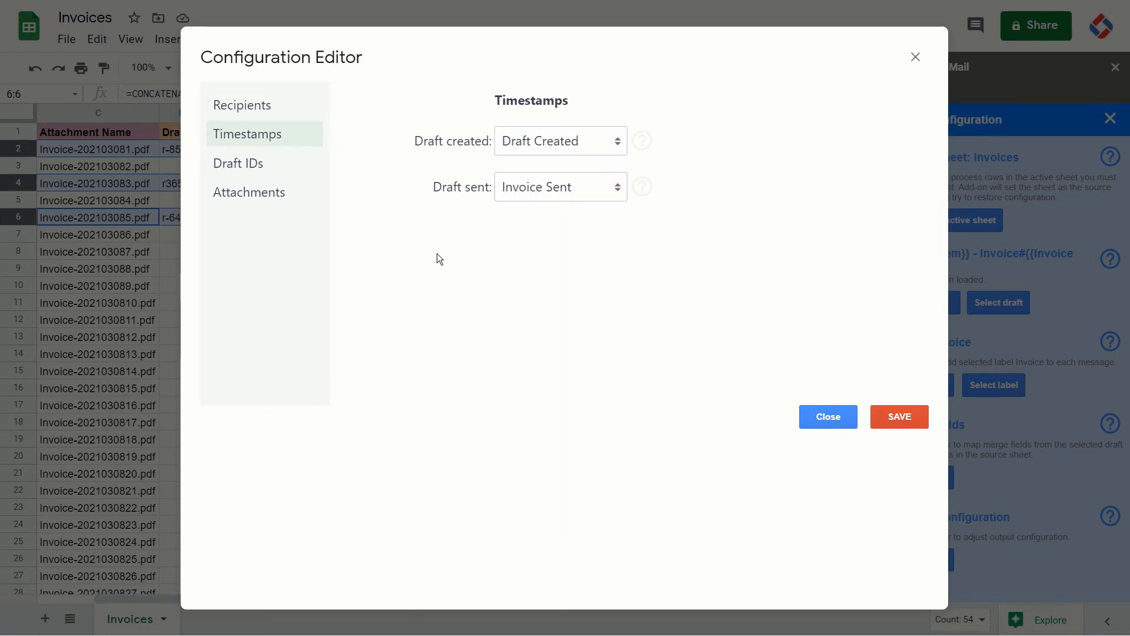
left_click(533, 187)
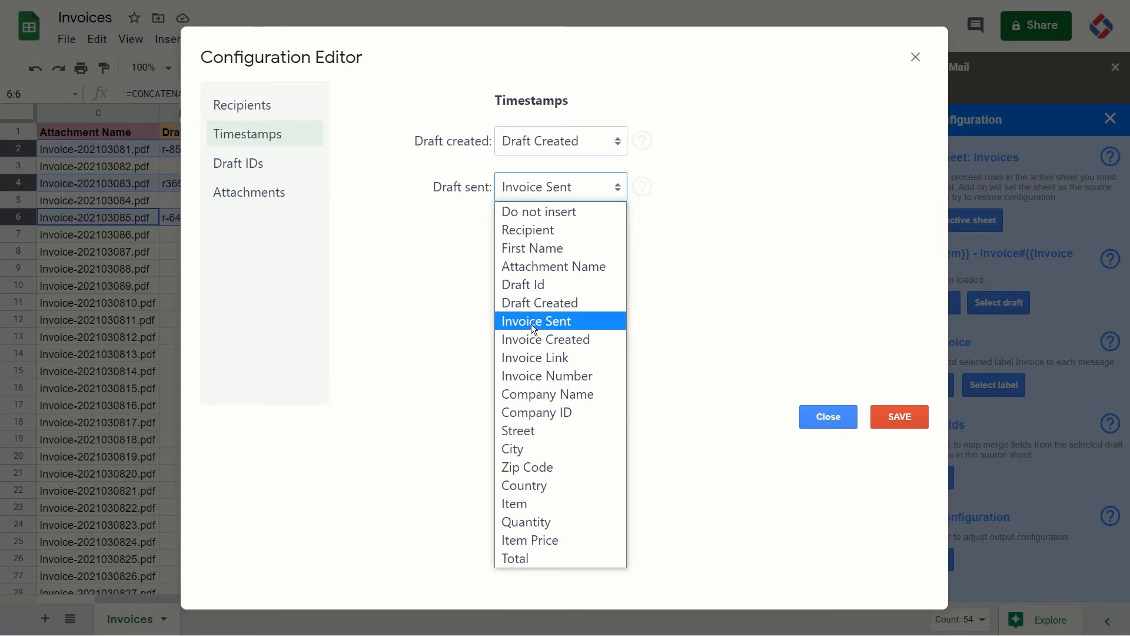
left_click(418, 312)
- Examine the Draft IDs setting and the columns where the draft ID can be inserted
left_click(241, 164)
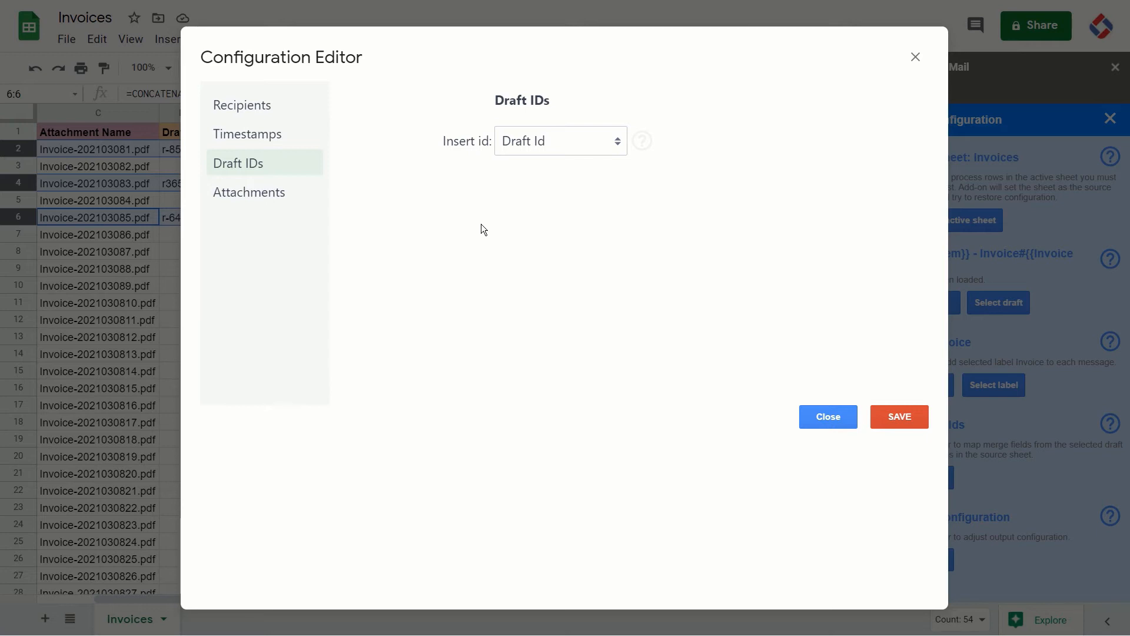
left_click(556, 153)
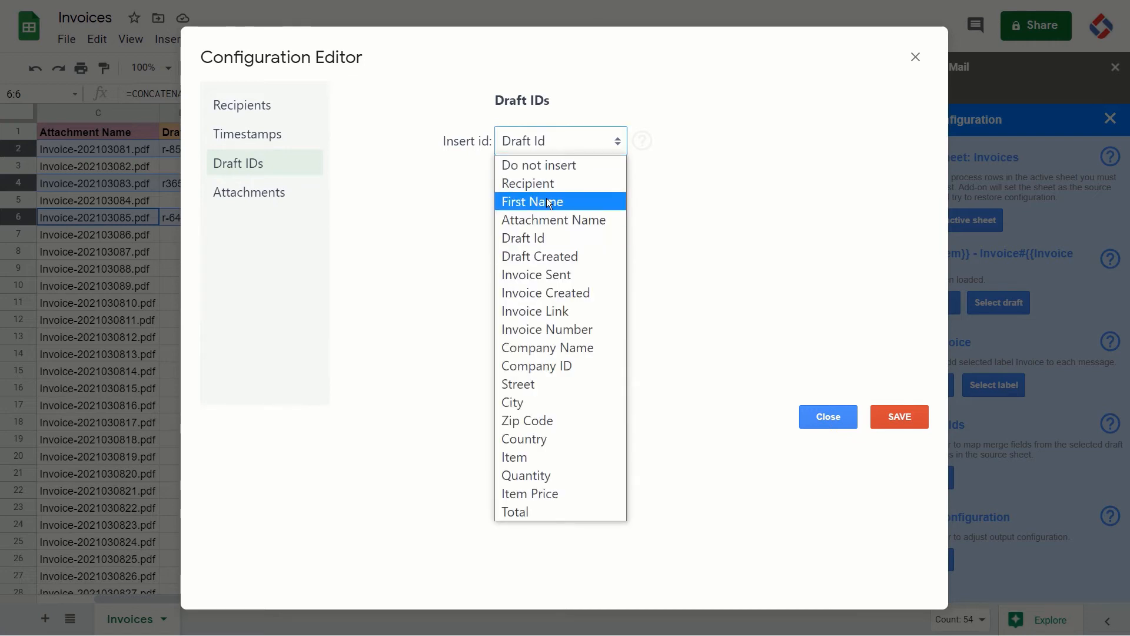
left_click(447, 225)
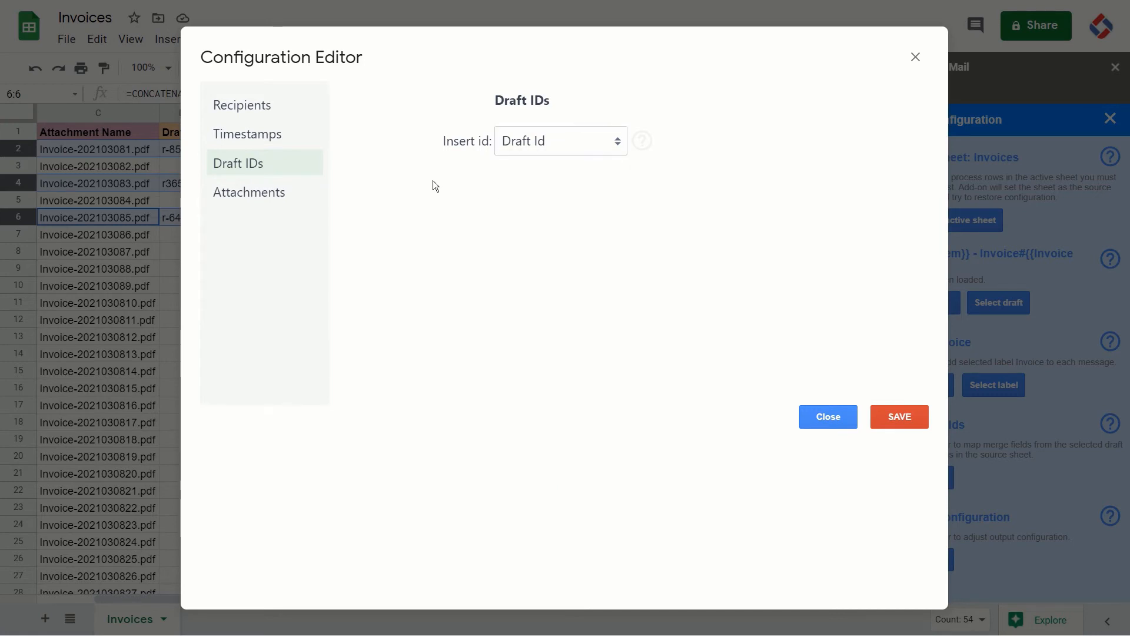
- Examine the Attachments settings, including the options for naming the attachment
left_click(229, 203)
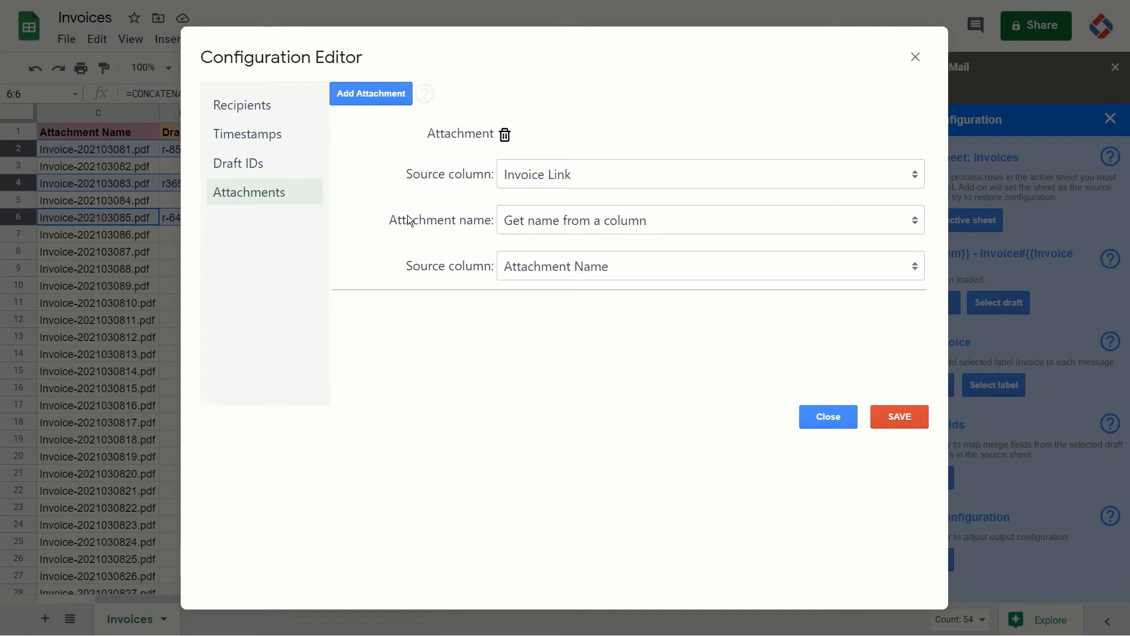
left_click(426, 96)
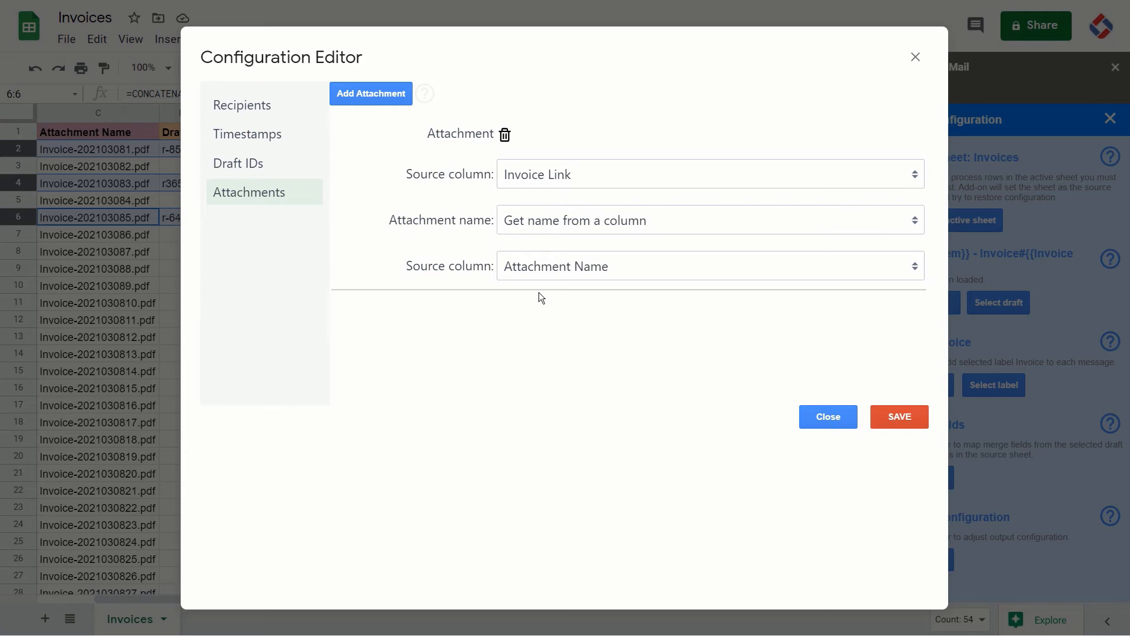
left_click(530, 227)
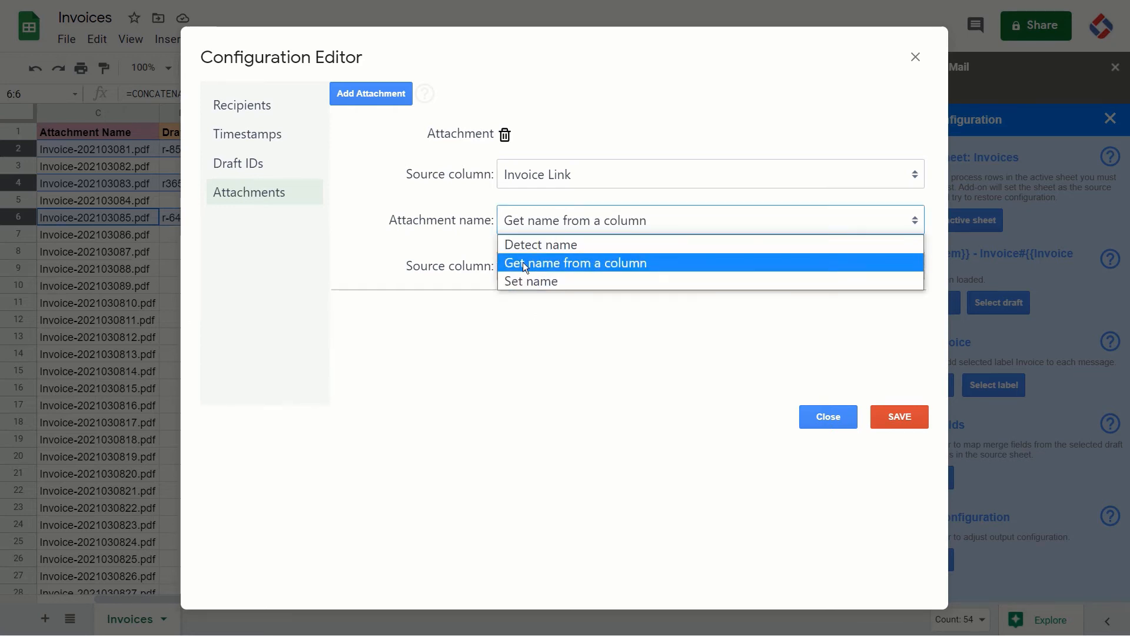
left_click(453, 204)
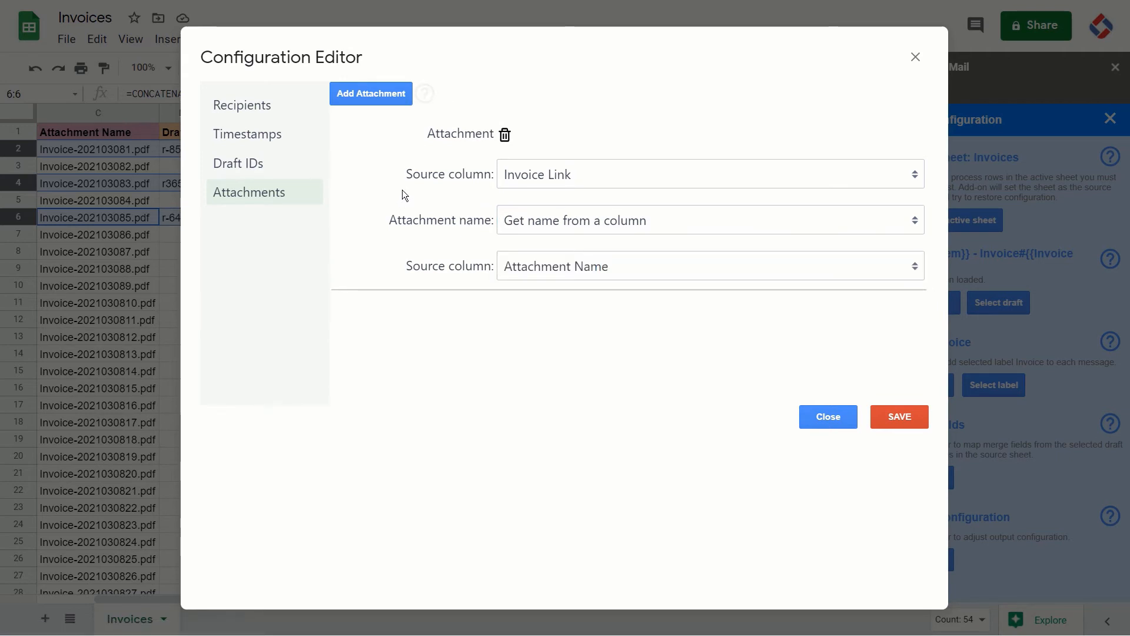
- Add three more attachment entries to the output configuration and look over the extended list
left_click(376, 96)
left_click(375, 96)
left_click(376, 95)
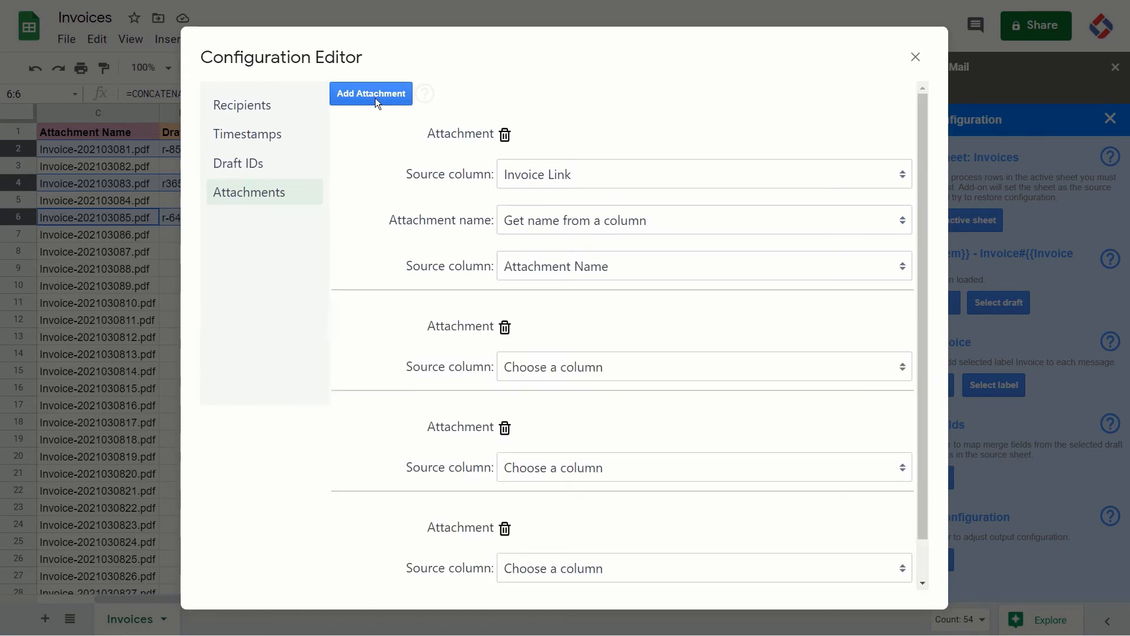
scroll(462, 330, "down", 3)
scroll(463, 327, "up", 3)
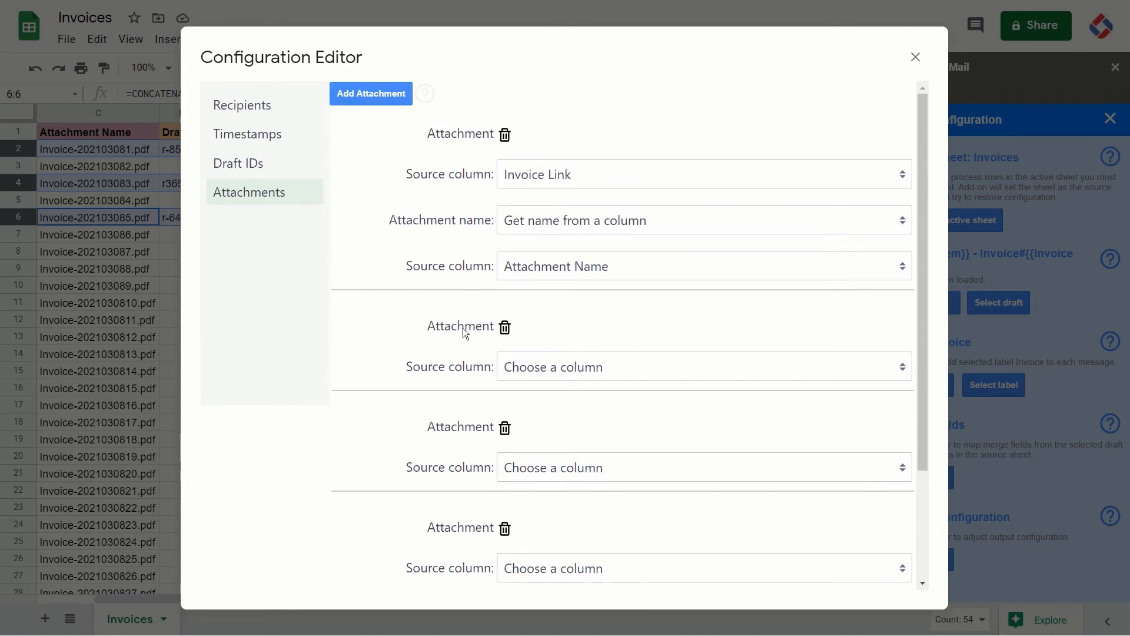
- Remove the three empty attachment entries, keeping the one sourced from Invoice Link
left_click(505, 328)
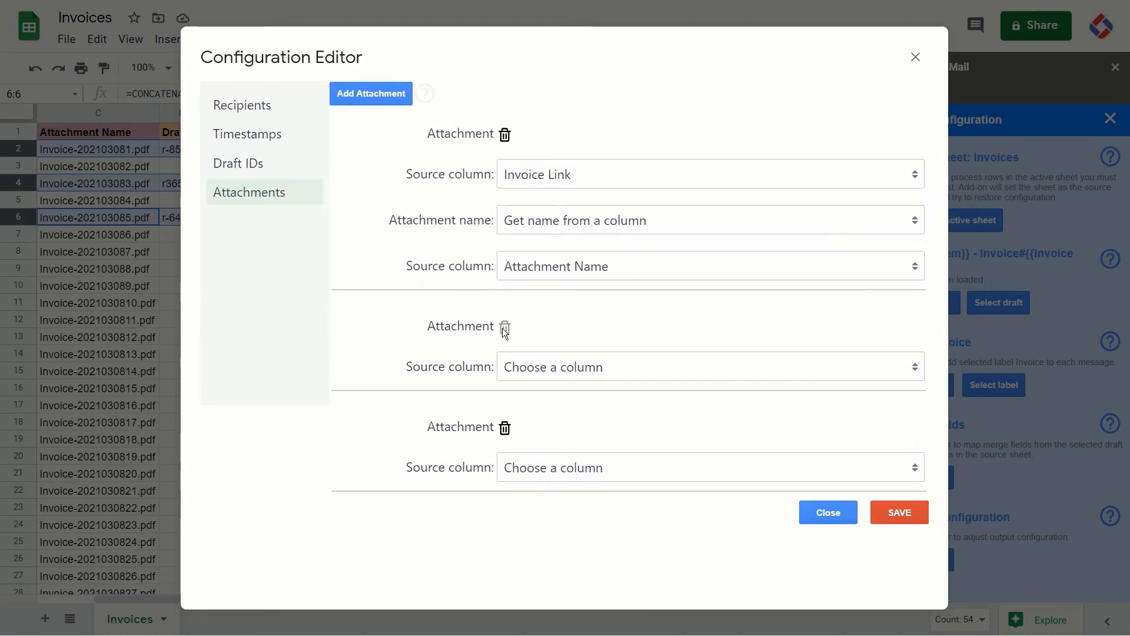
left_click(504, 328)
left_click(505, 328)
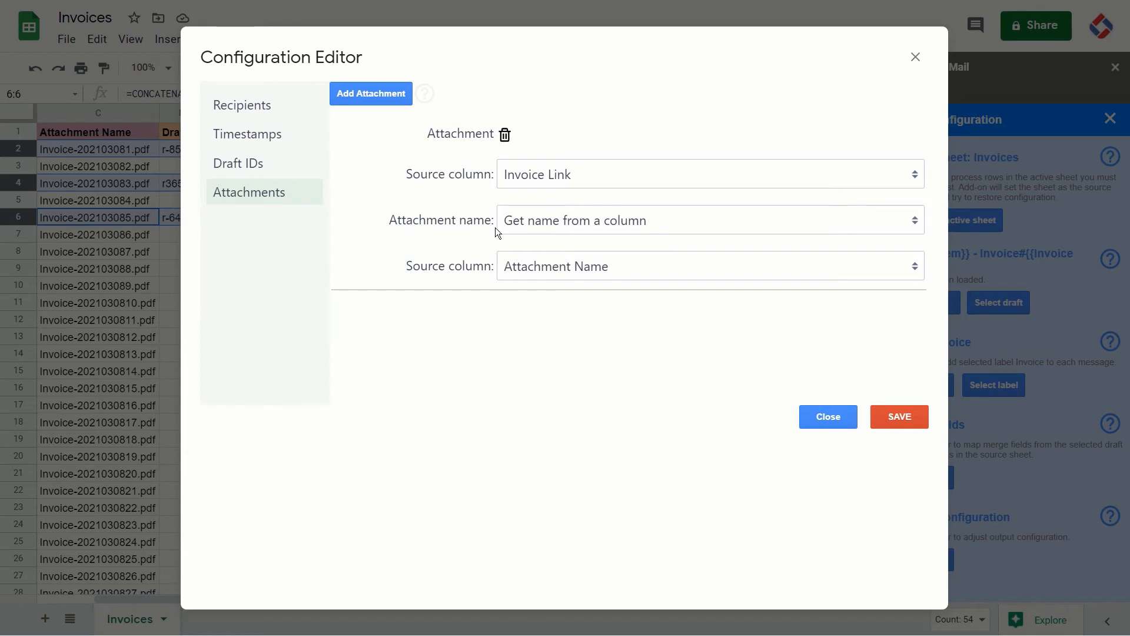
- Look through the attachment's source columns and switch its attachment name option to Detect name
left_click(545, 180)
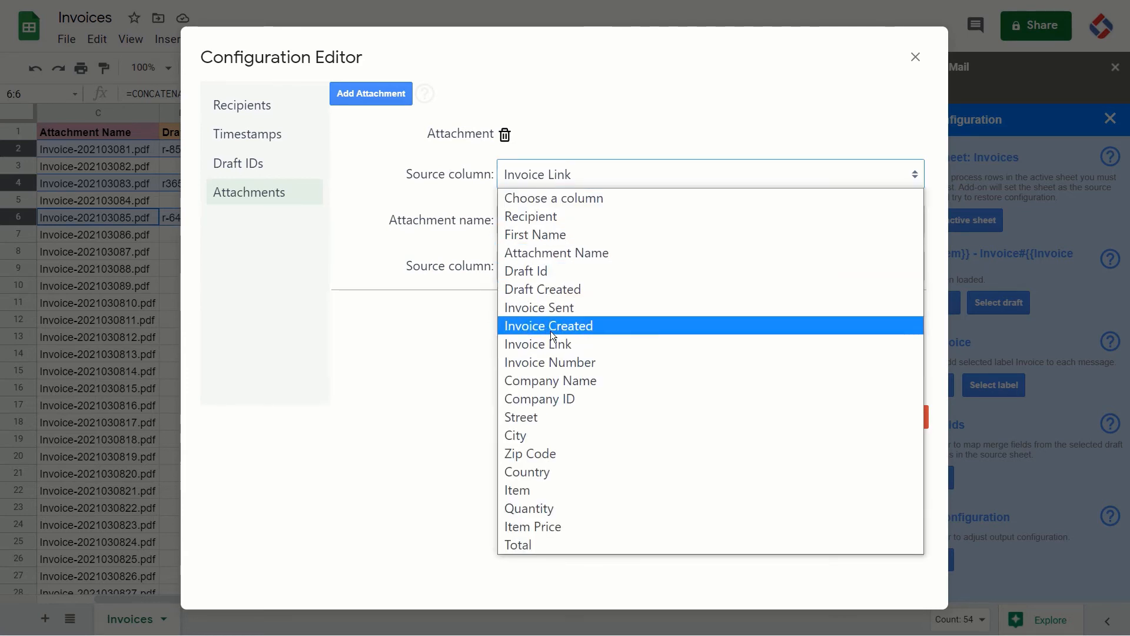
left_click(428, 349)
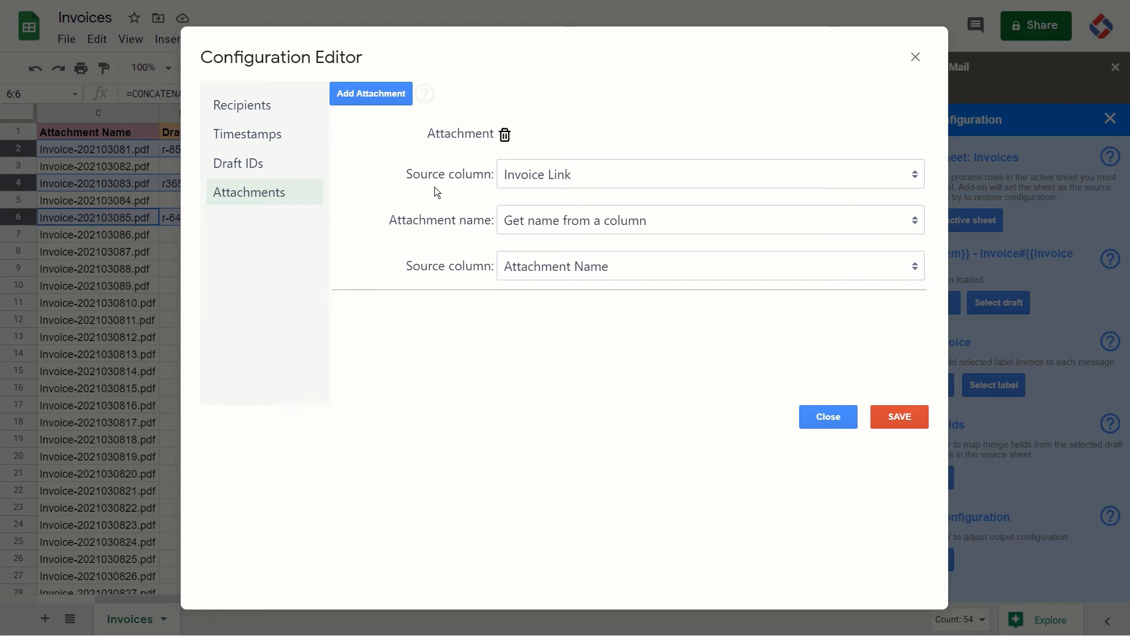
left_click(552, 224)
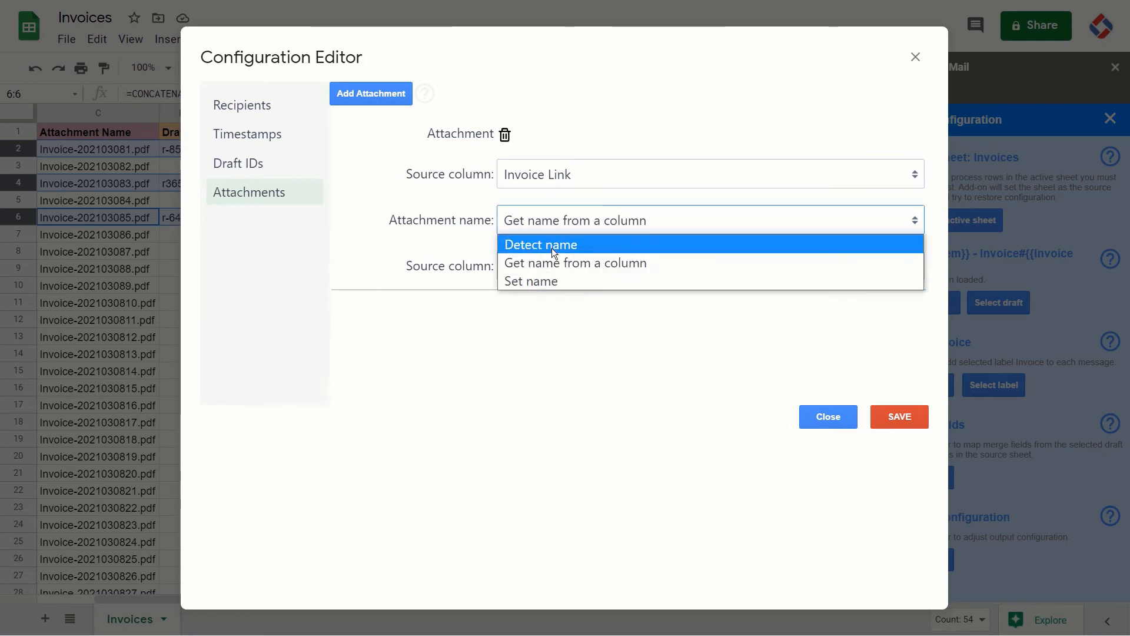
left_click(552, 249)
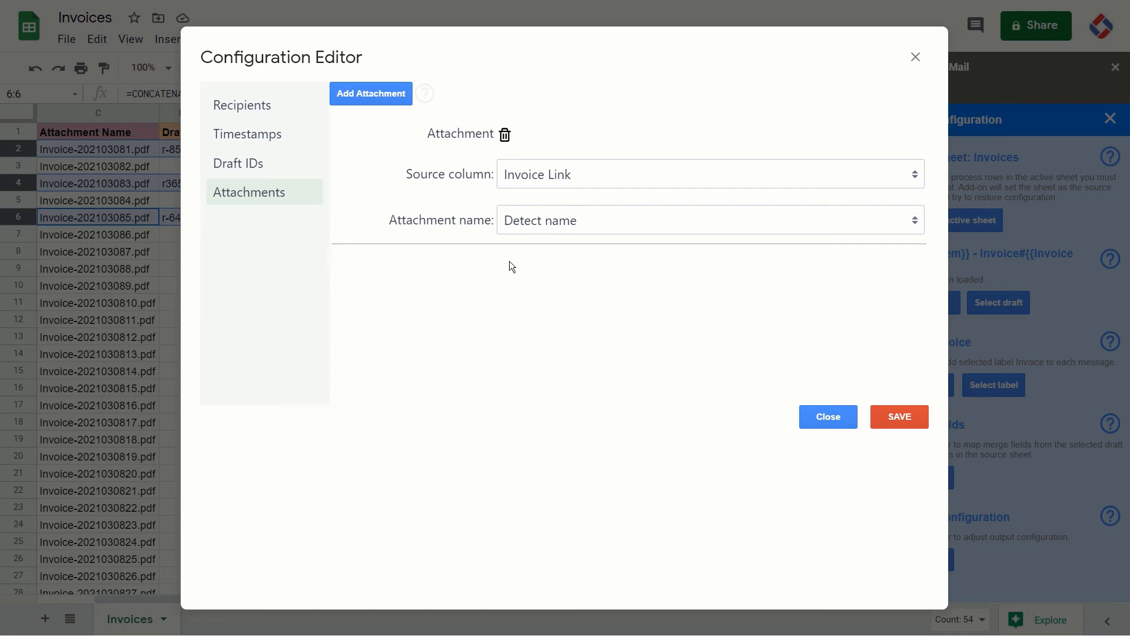
- Switch the attachment name option to Set name and enter invoice.pdf as its value
left_click(545, 223)
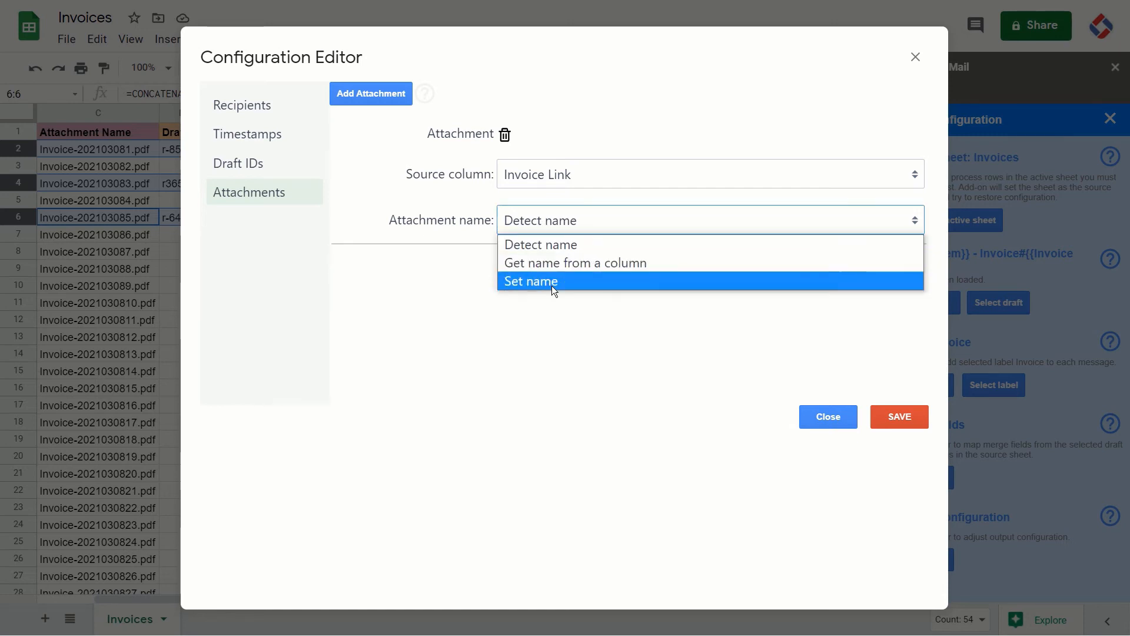
left_click(552, 285)
left_click(541, 265)
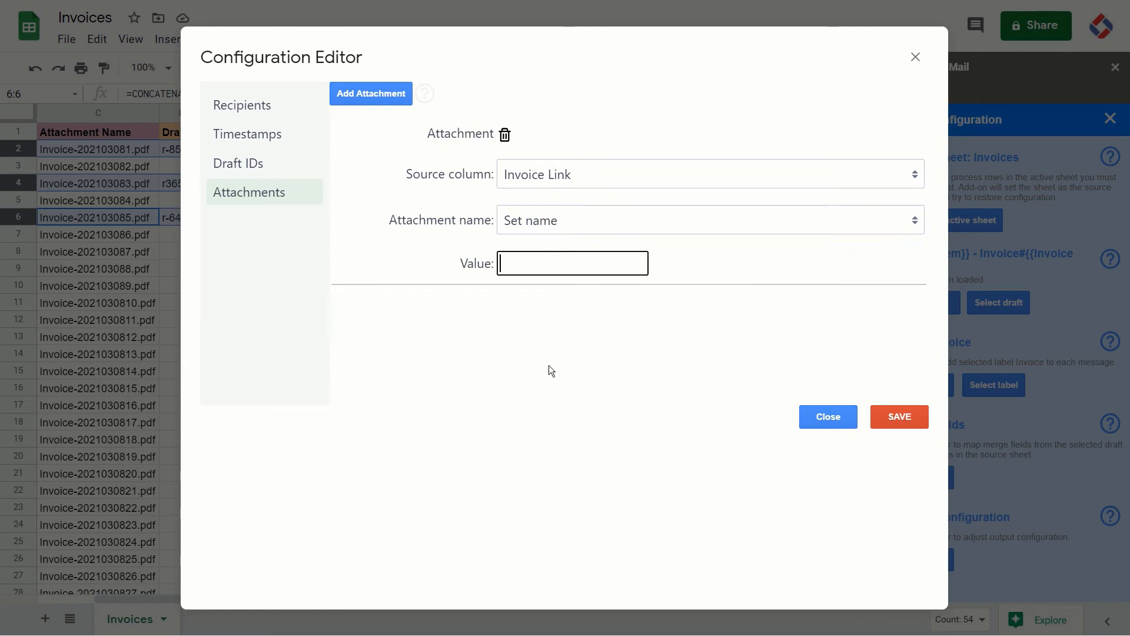
type("indo")
key("BackSpace")
key("BackSpace")
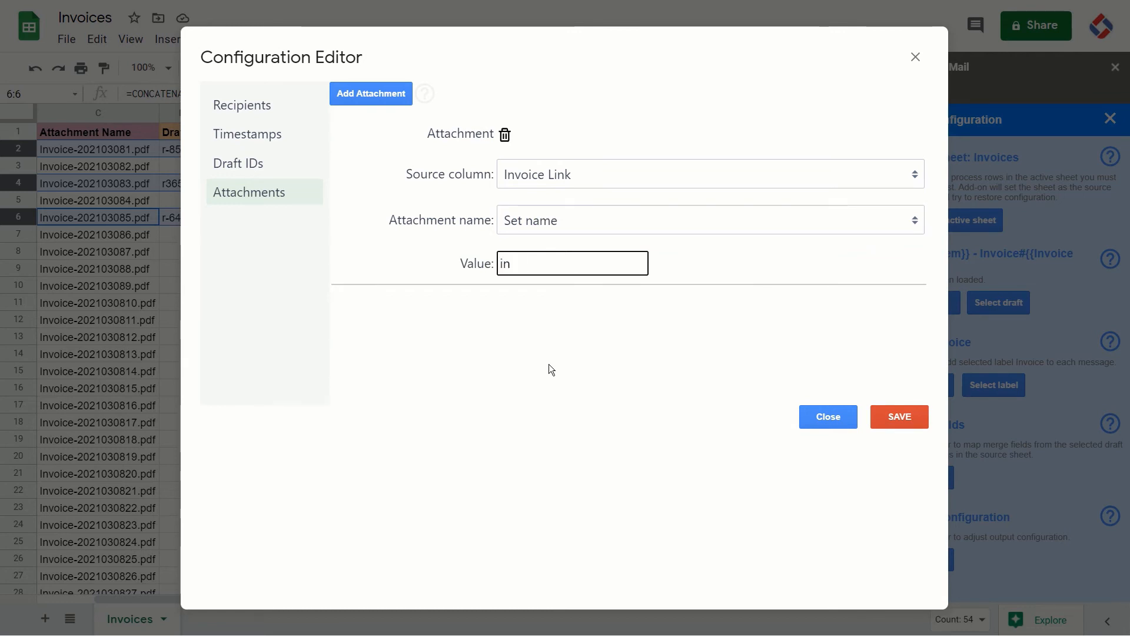
type("voice.pdf")
left_click_drag(591, 267, 494, 266)
left_click(449, 273)
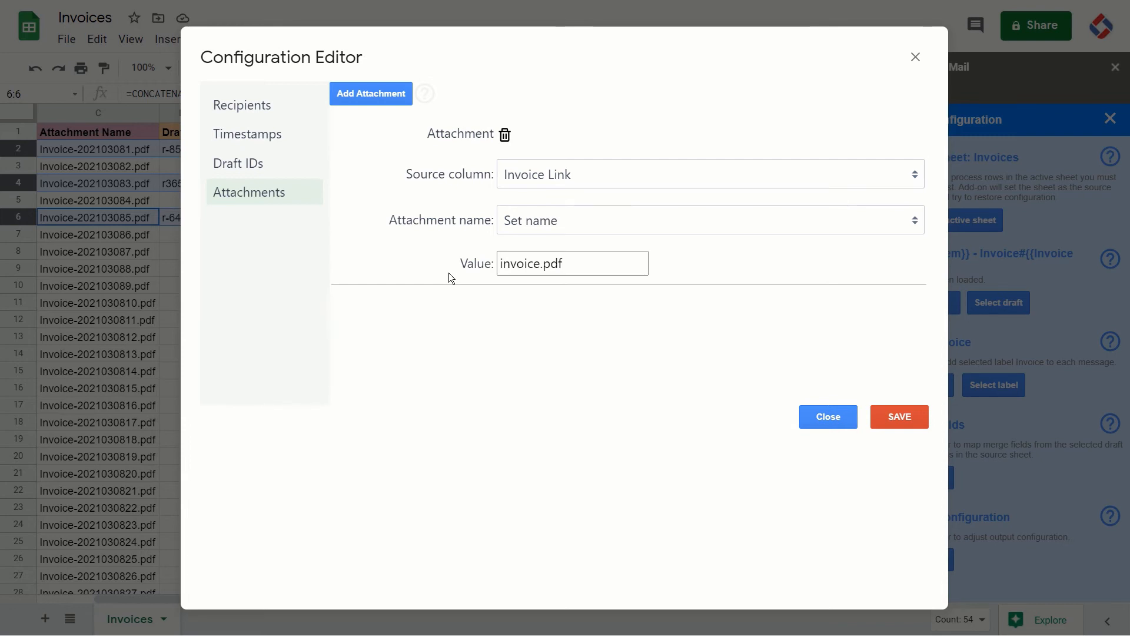
- Switch the attachment name option to Get name from a column, using Attachment Name as the source column
left_click(528, 231)
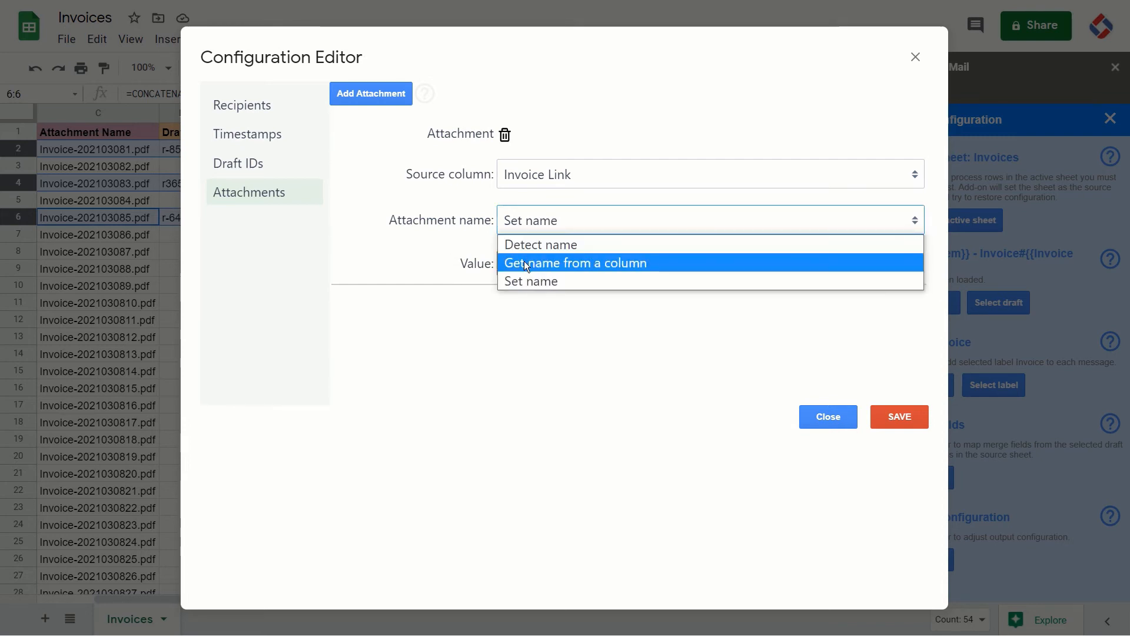
left_click(524, 260)
left_click(502, 312)
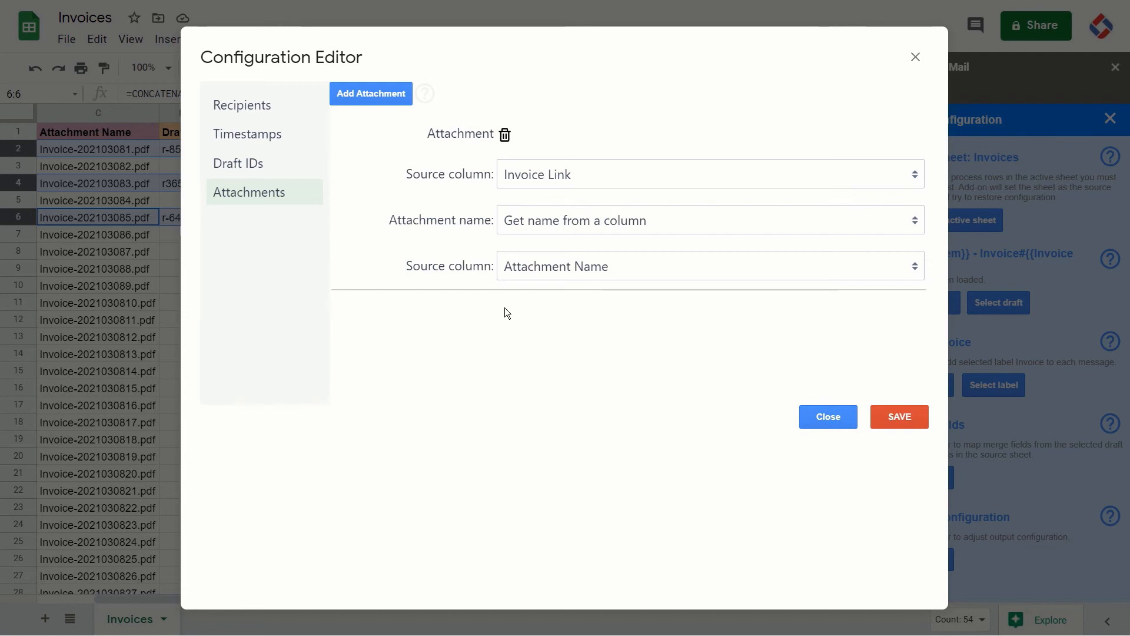
left_click(525, 274)
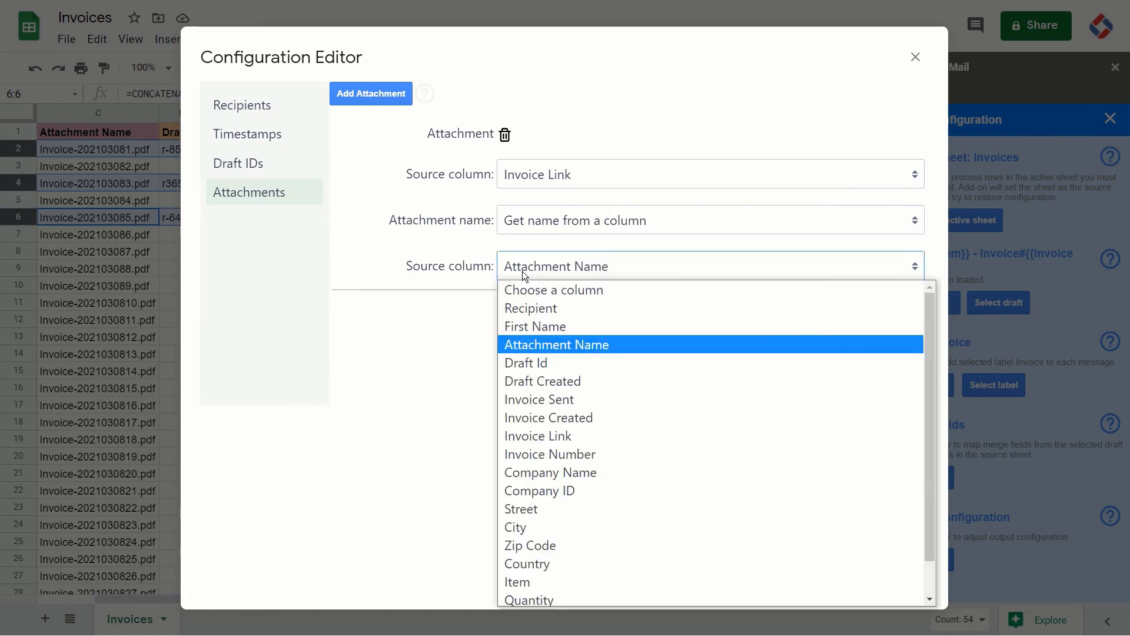
left_click(513, 347)
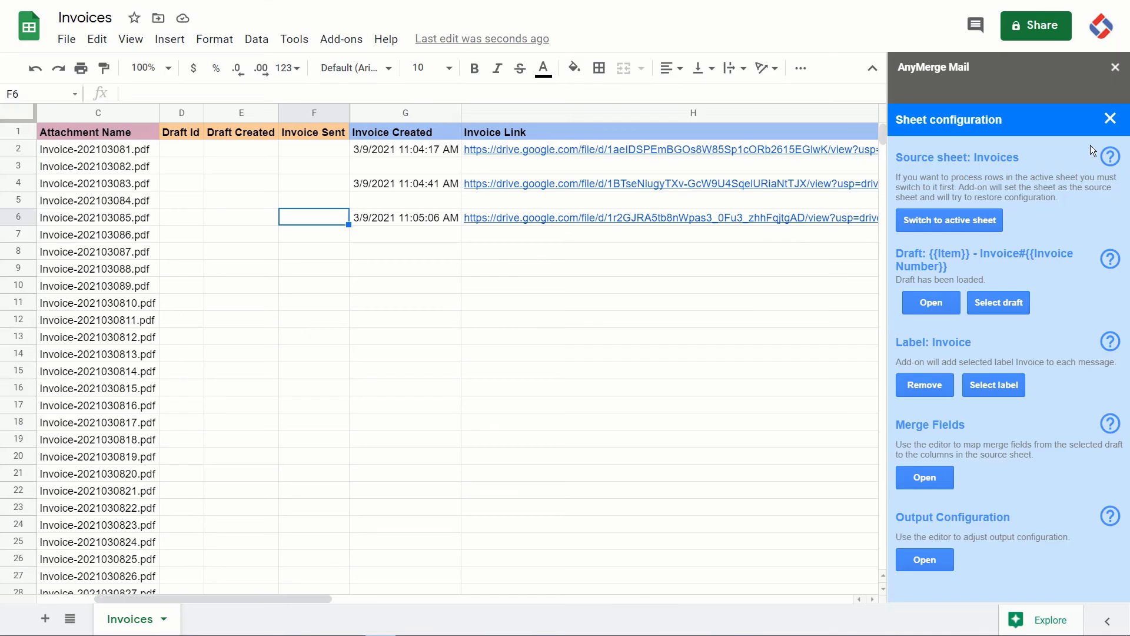
- Close the sheet configuration and generate email drafts for the selected rows 2, 4 and 6
left_click(1110, 126)
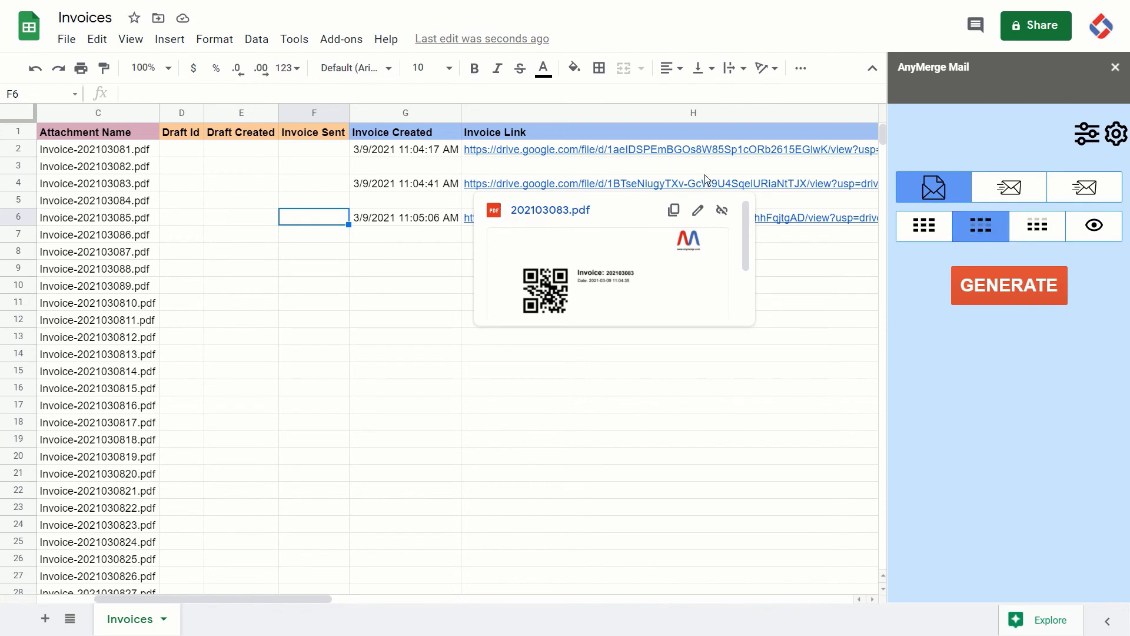
left_click(20, 148)
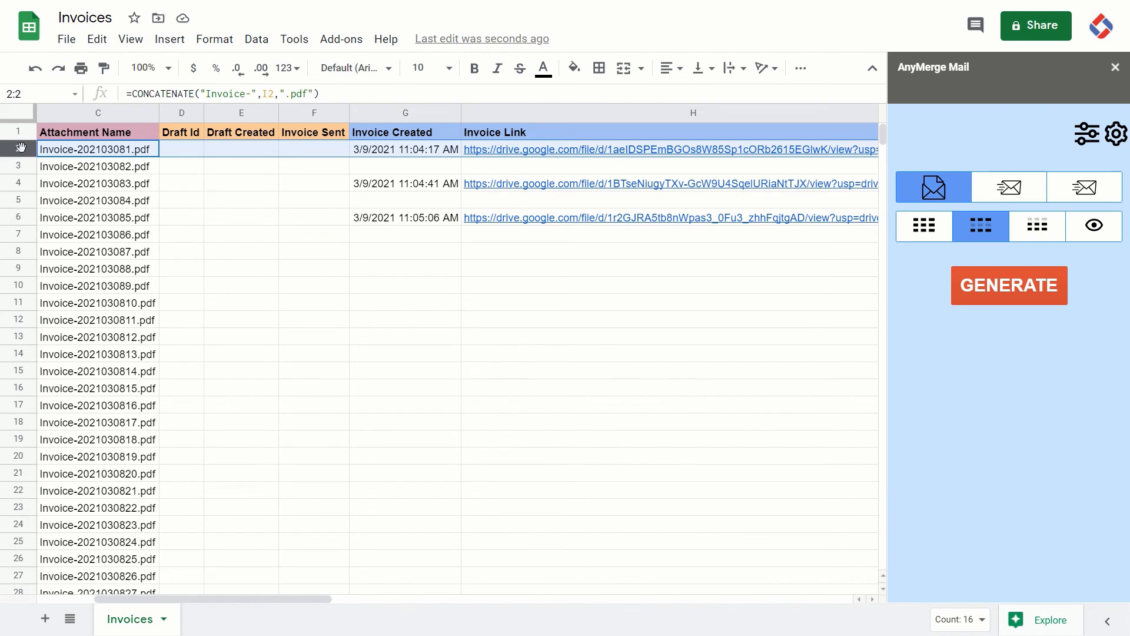
left_click(21, 183, "ctrl")
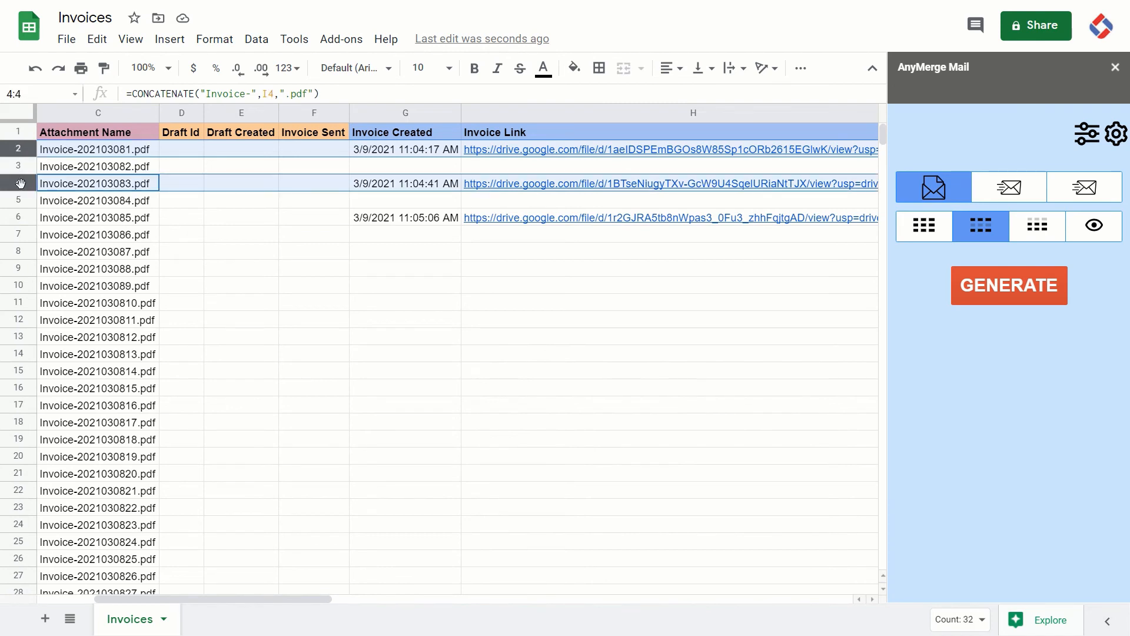
left_click(20, 218, "ctrl")
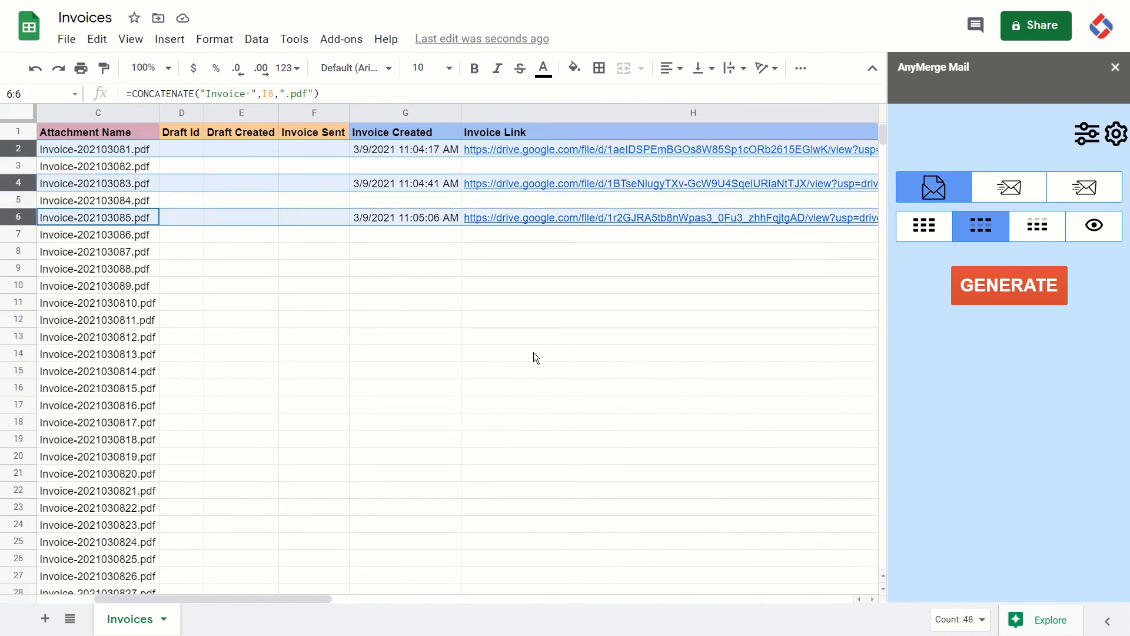
left_click(993, 290)
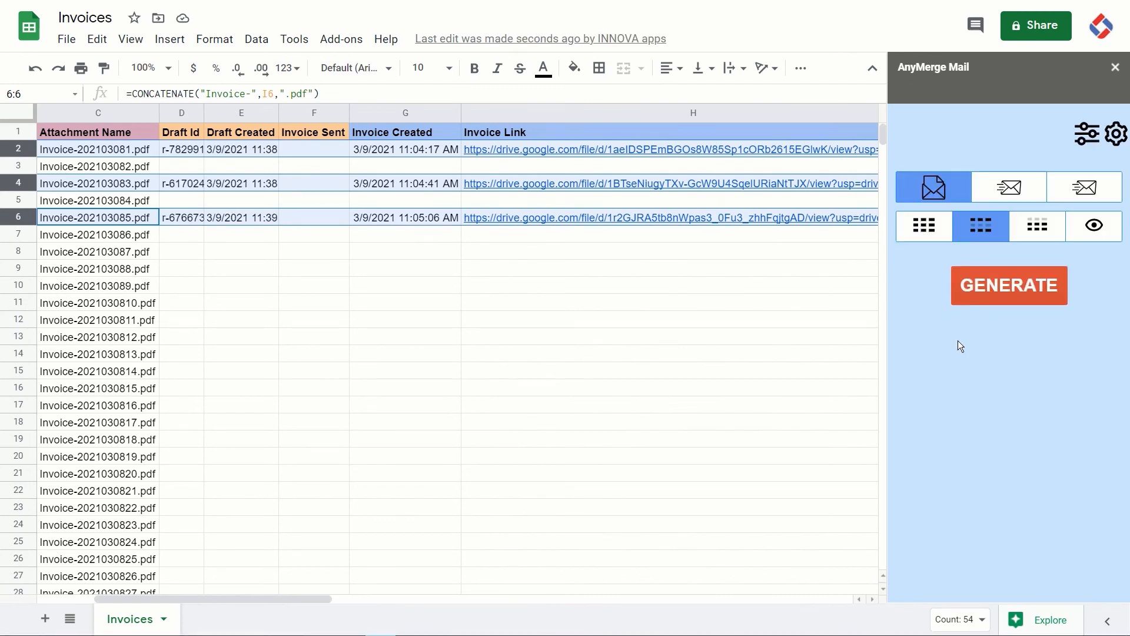
- Fit the Draft Id and Draft Created columns to their contents and check the generated draft entries
double_click(202, 113)
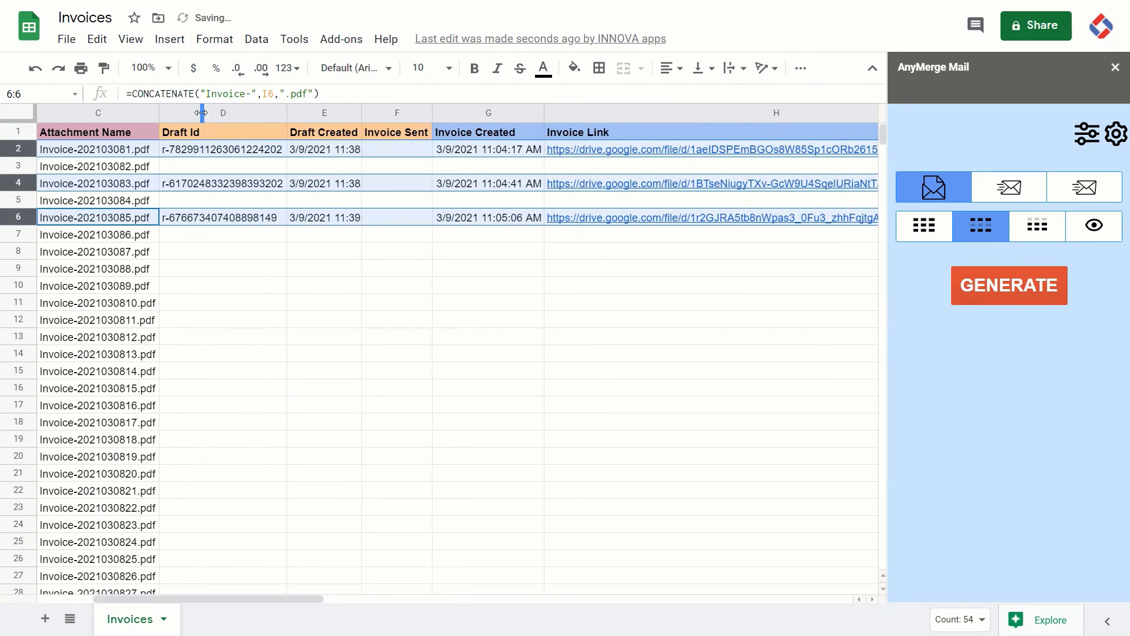
left_click(254, 239)
left_click(224, 150)
left_click(219, 185)
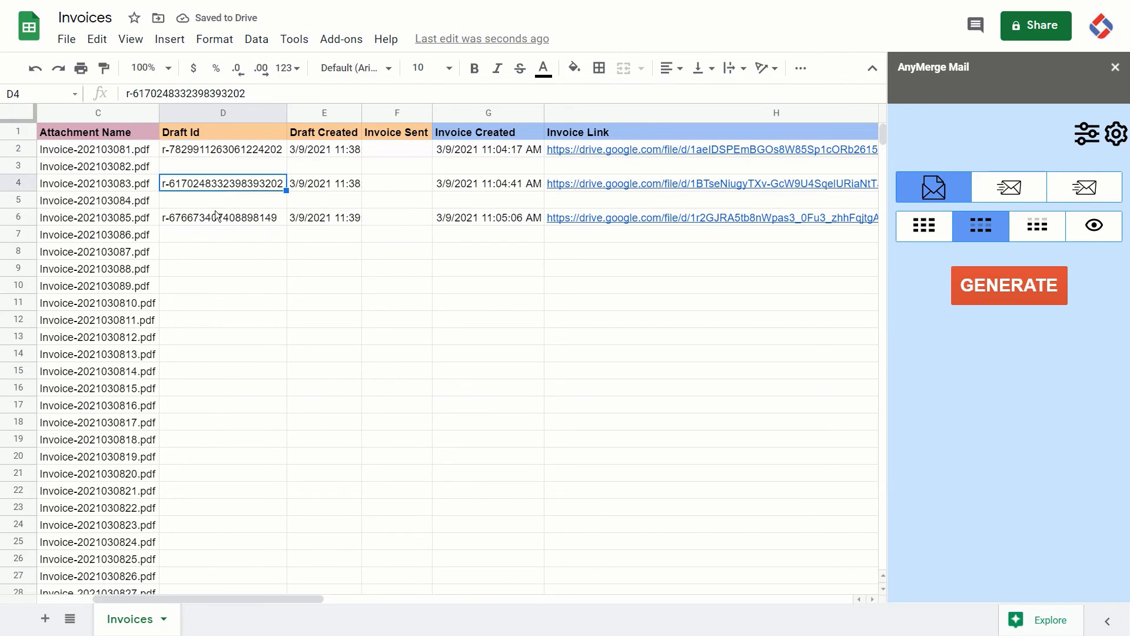
left_click(212, 219)
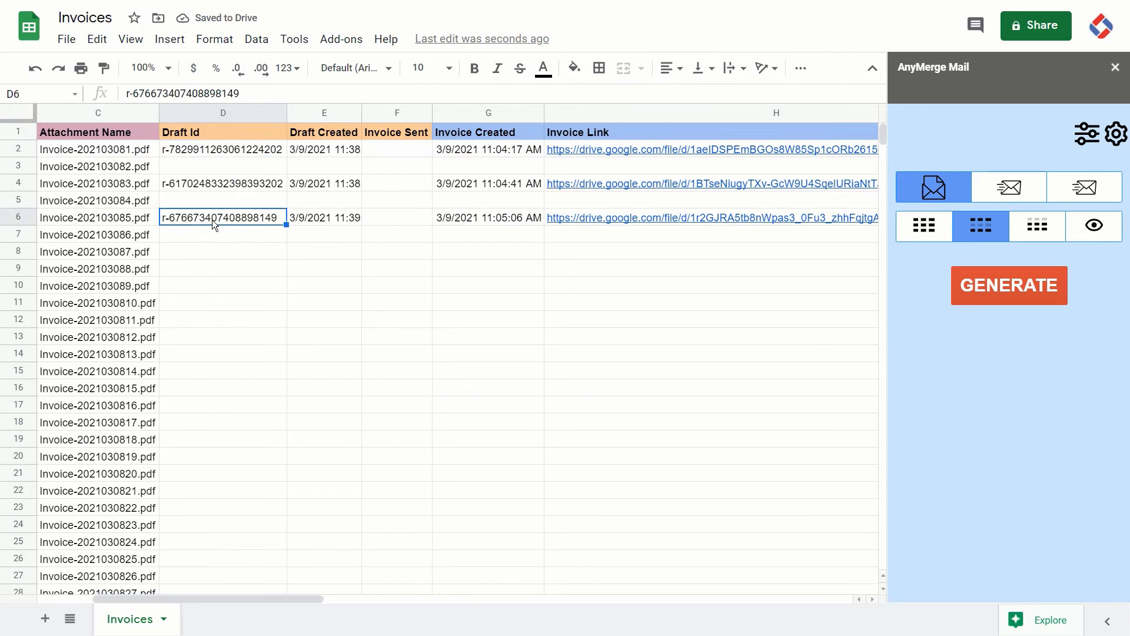
double_click(361, 113)
left_click(245, 152)
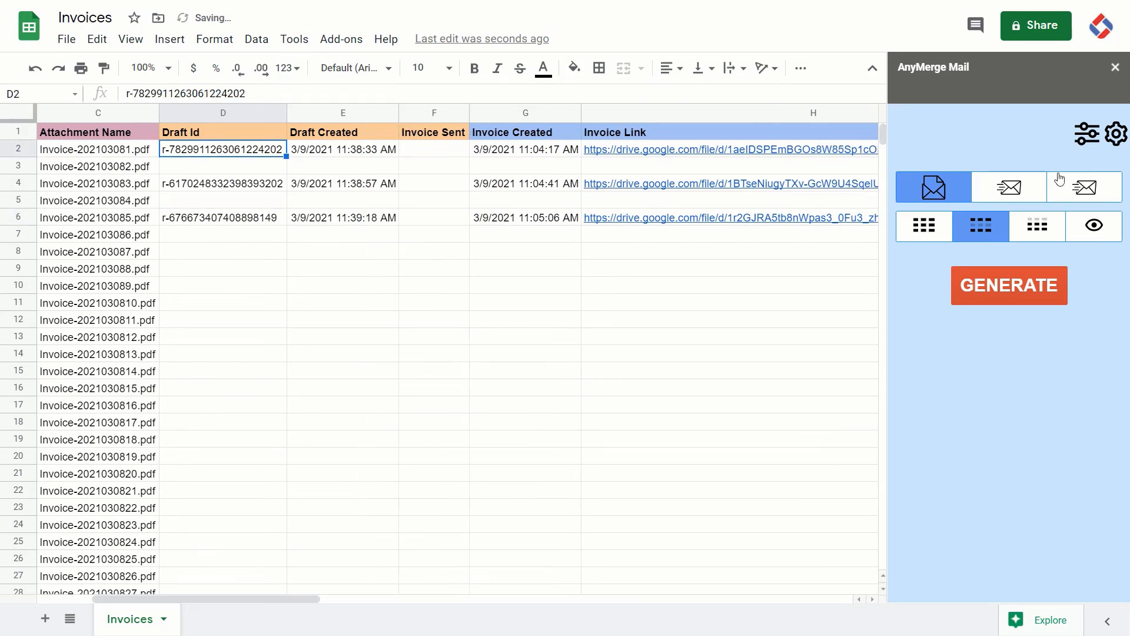
left_click(239, 271)
- Switch to Gmail's drafts, enlarge the draft generated from sheet row 2, and examine its subject and merged invoice details
key("ctrl+Tab")
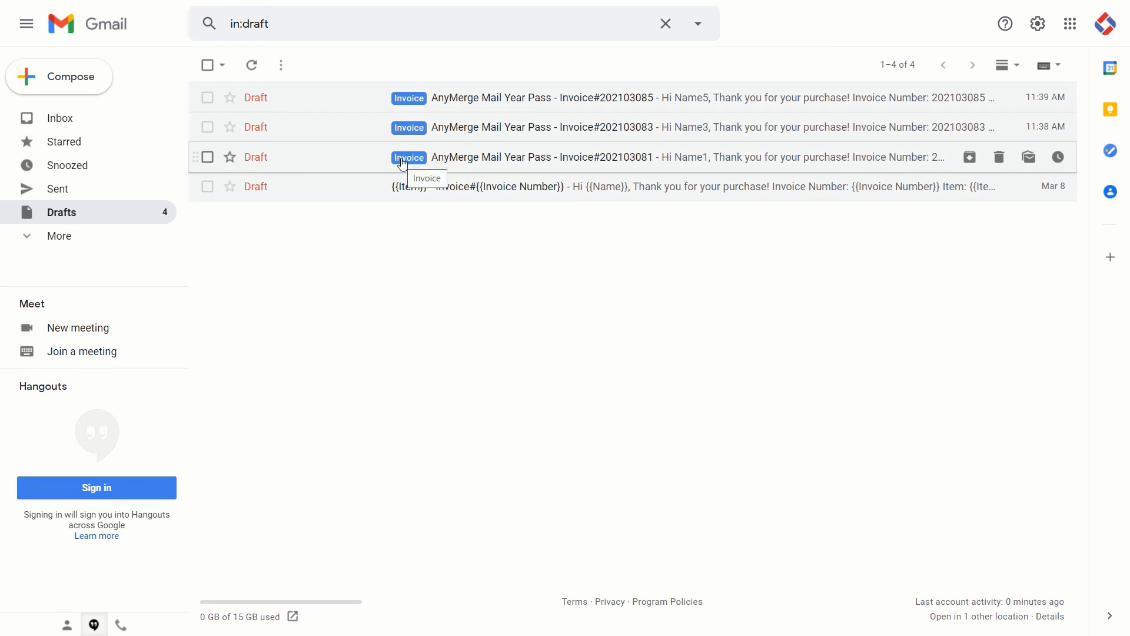
left_click(604, 159)
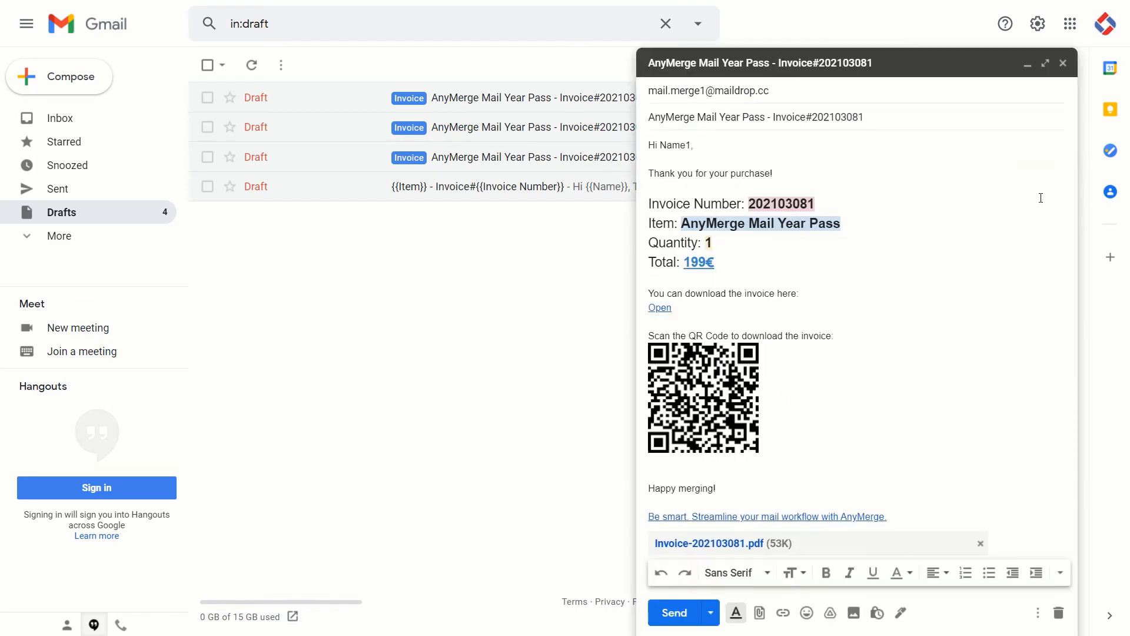
left_click(1045, 64)
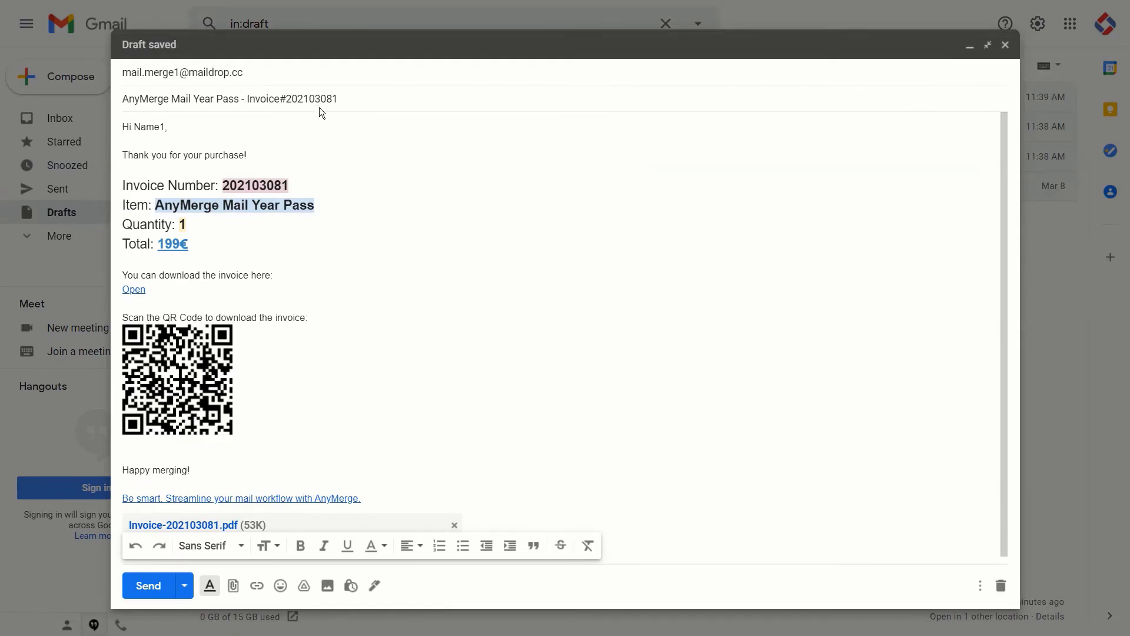
left_click_drag(129, 99, 239, 99)
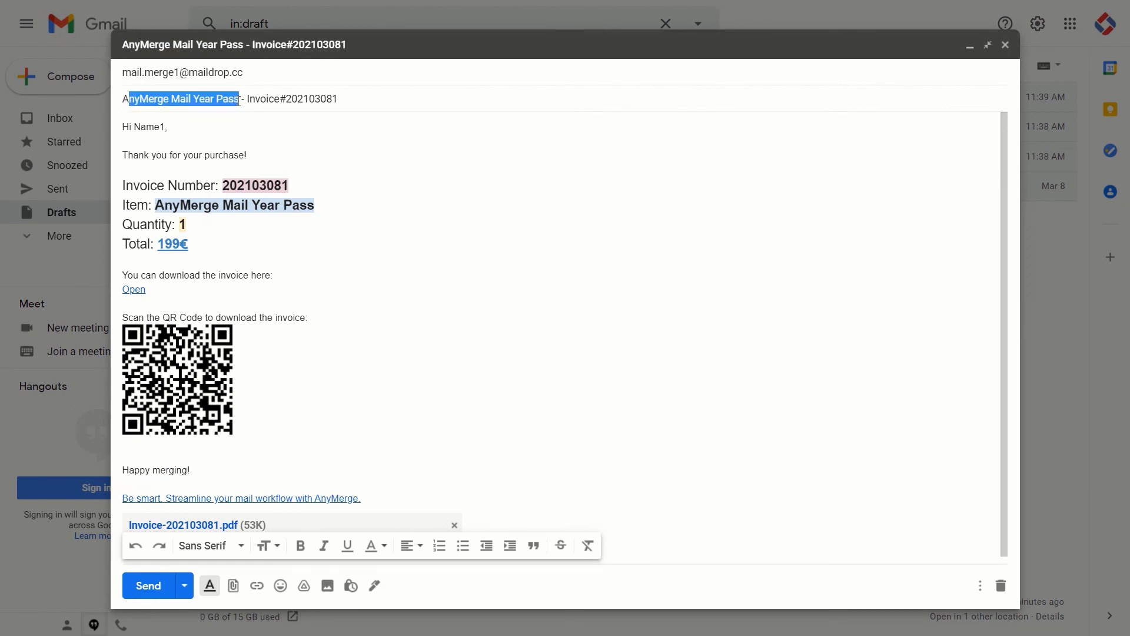
left_click(344, 99)
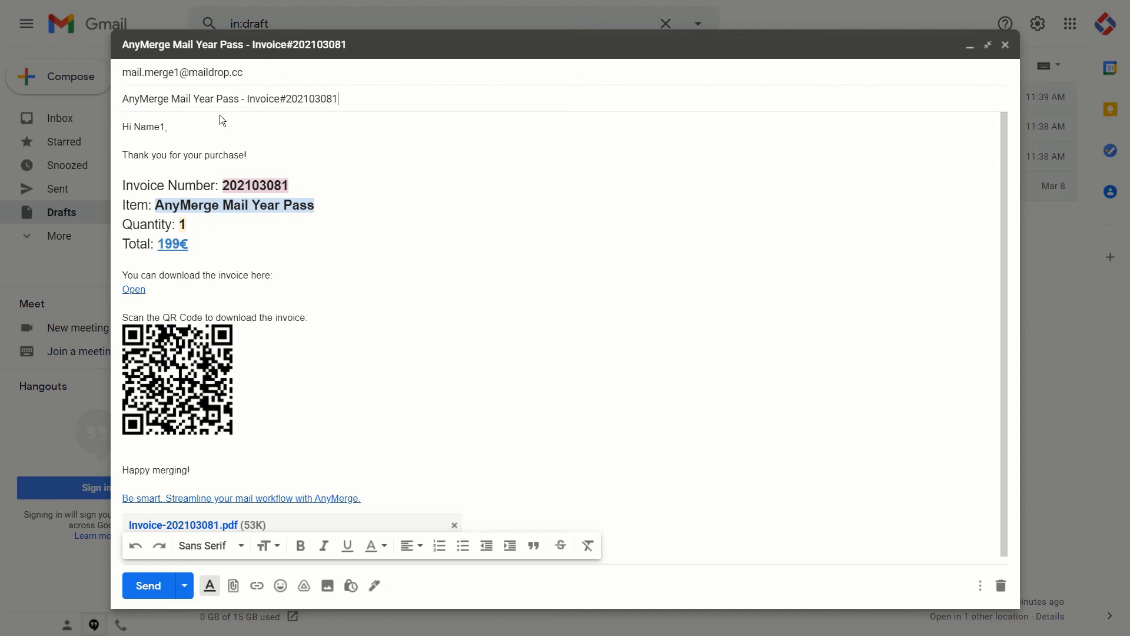
left_click_drag(131, 171, 190, 245)
left_click(185, 276)
- Follow the draft's Open link and its QR code link to view the invoice PDF, and return to the draft
left_click(137, 289)
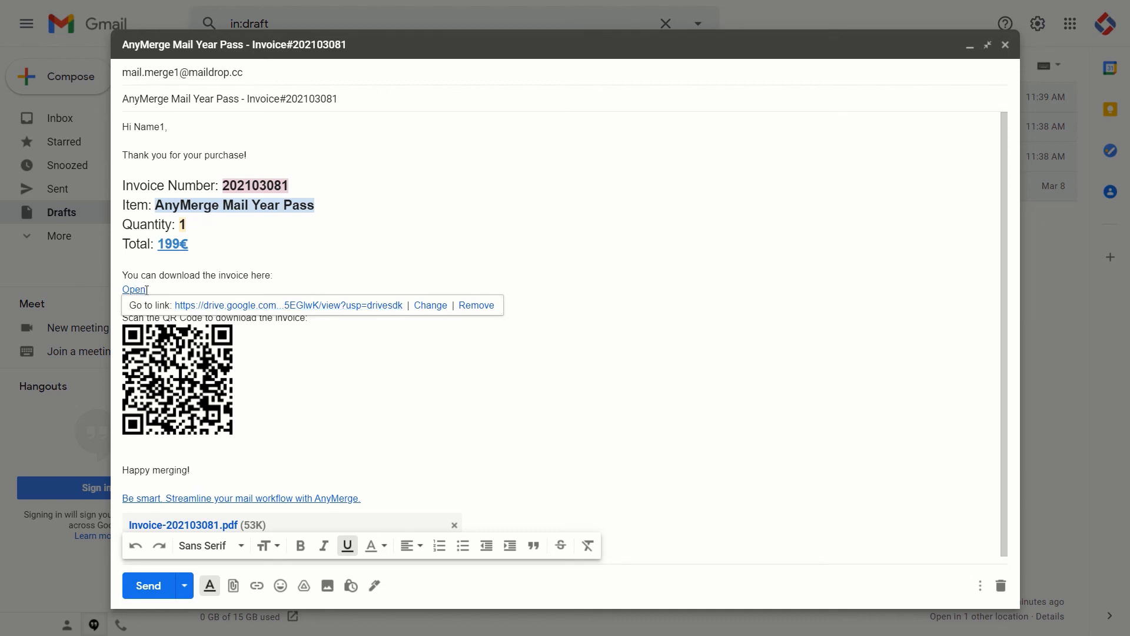
left_click(239, 305)
left_click(297, 265)
left_click(186, 365)
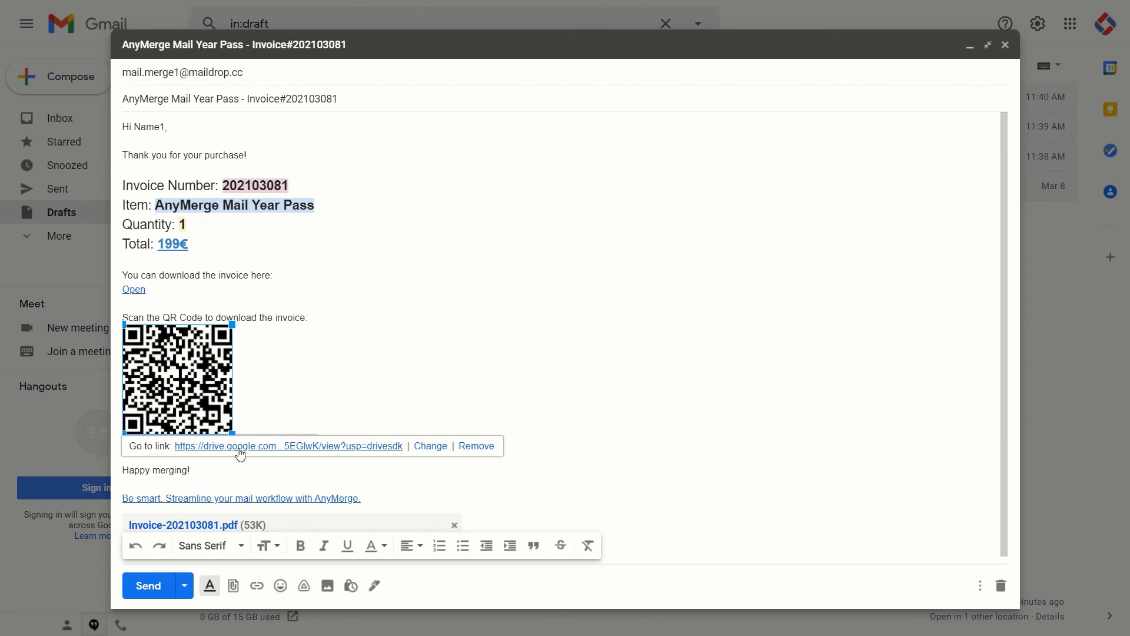
left_click(282, 450)
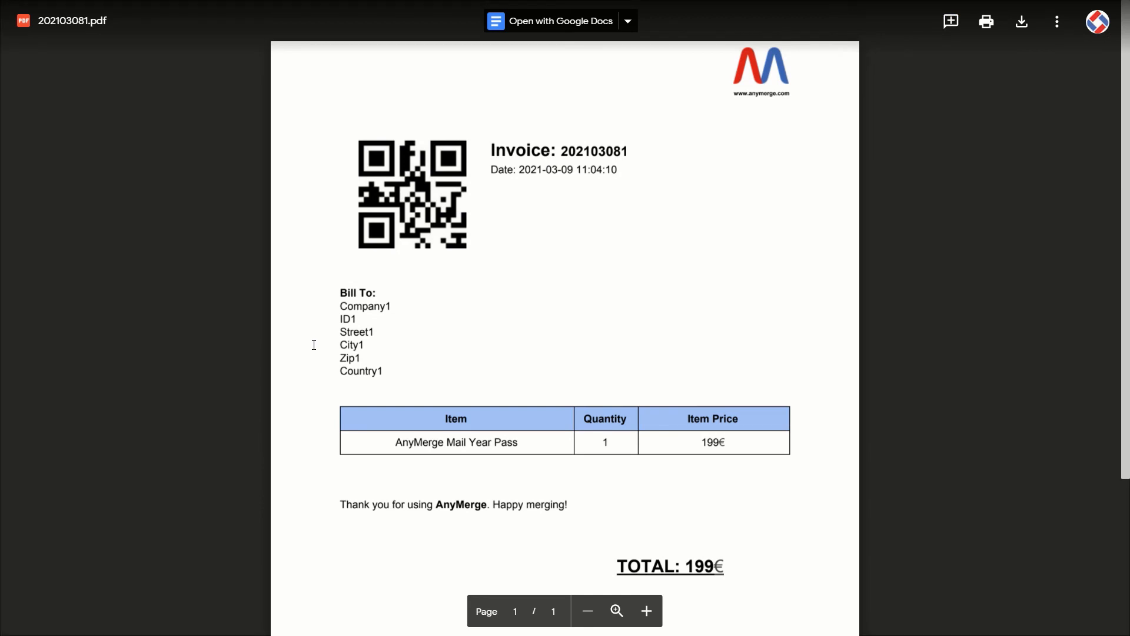
key("ctrl+w")
key("ctrl+Tab")
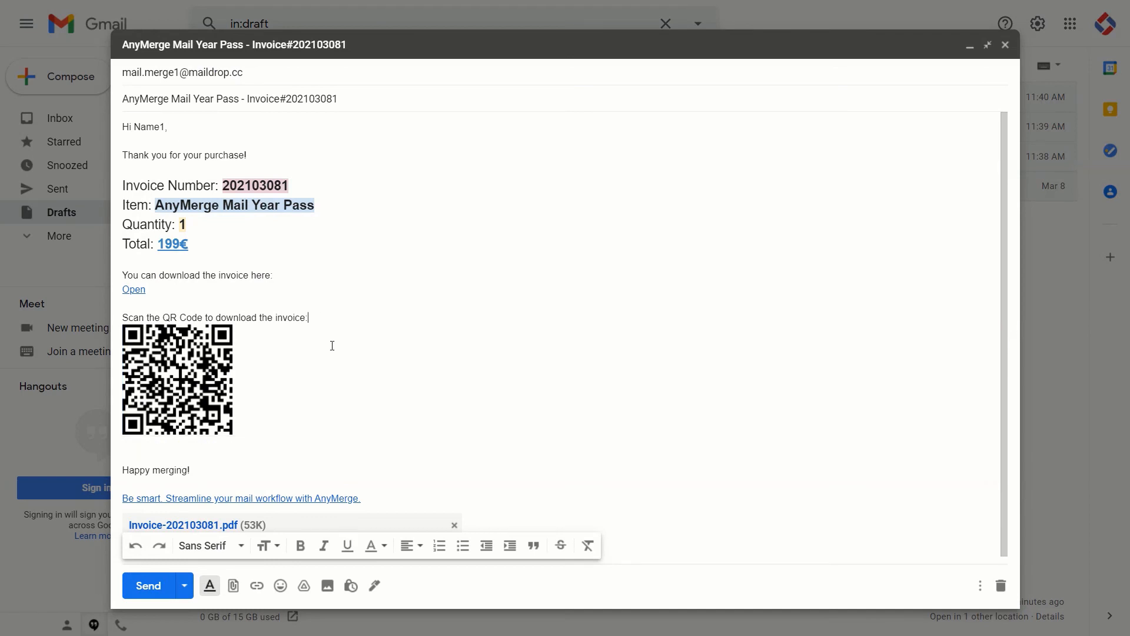
left_click(182, 372)
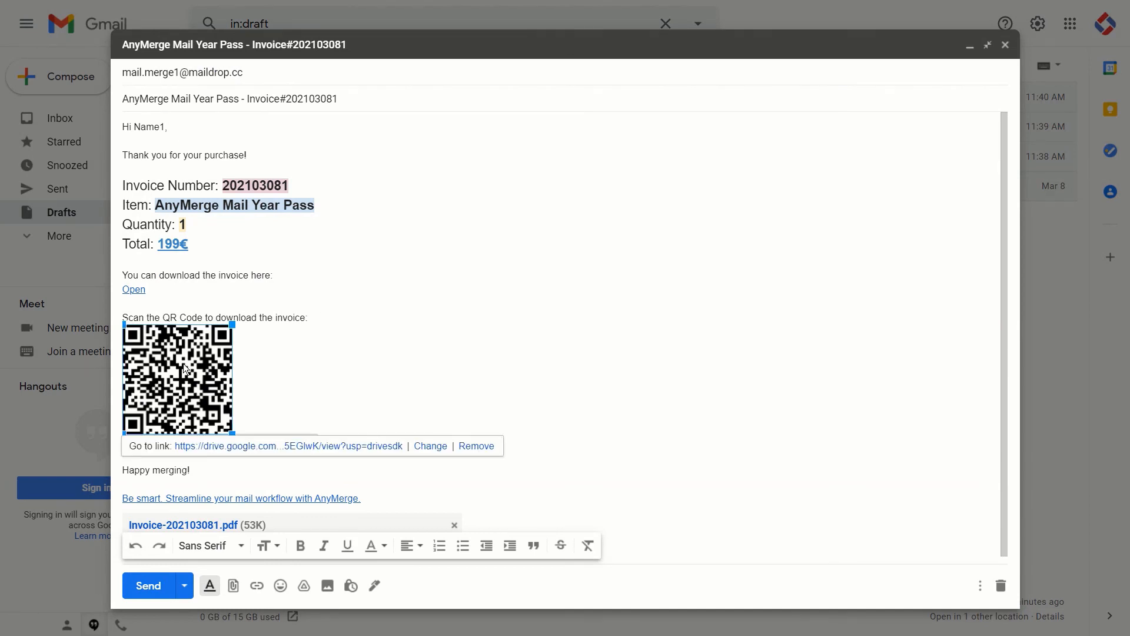
left_click(279, 321)
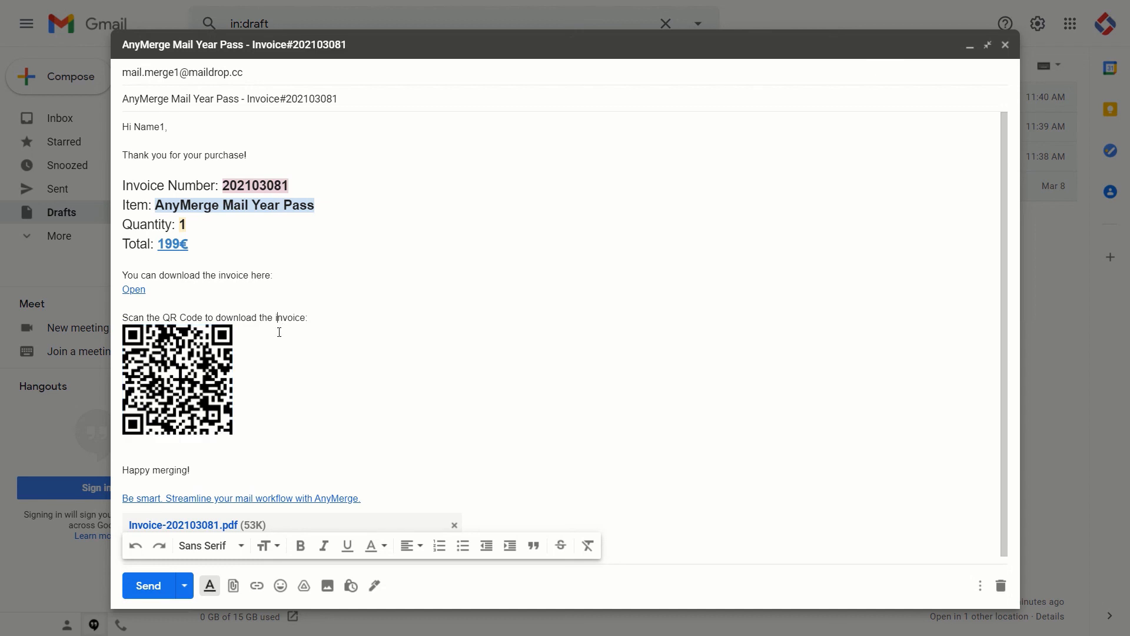
- Download and open the draft's attached invoice PDF, and close the draft
scroll(311, 424, "down", 1)
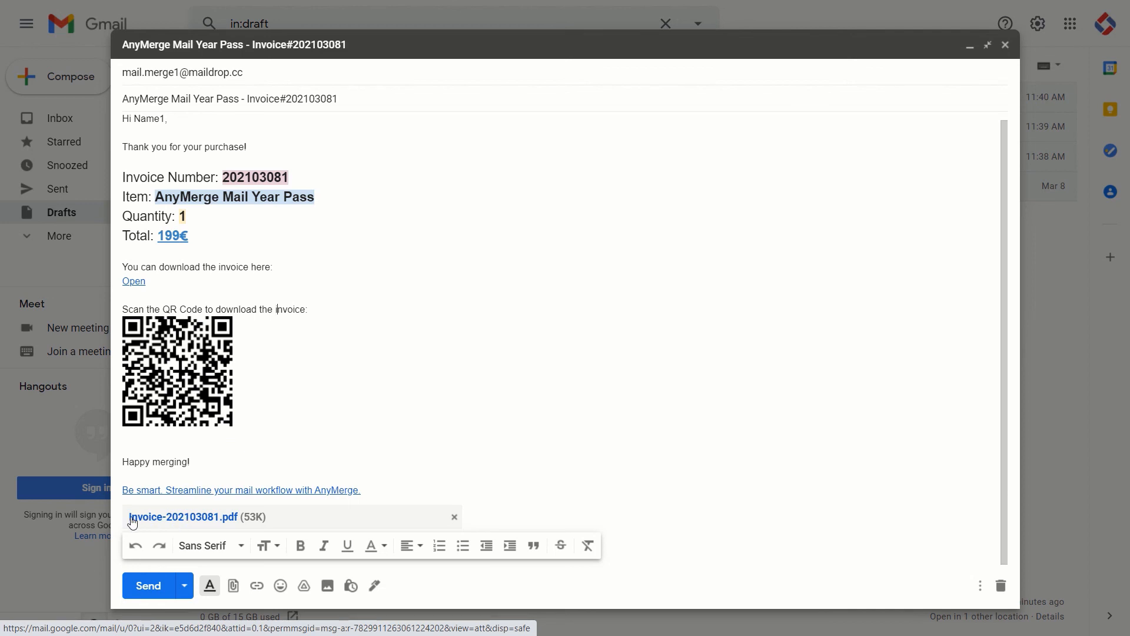
left_click(215, 520)
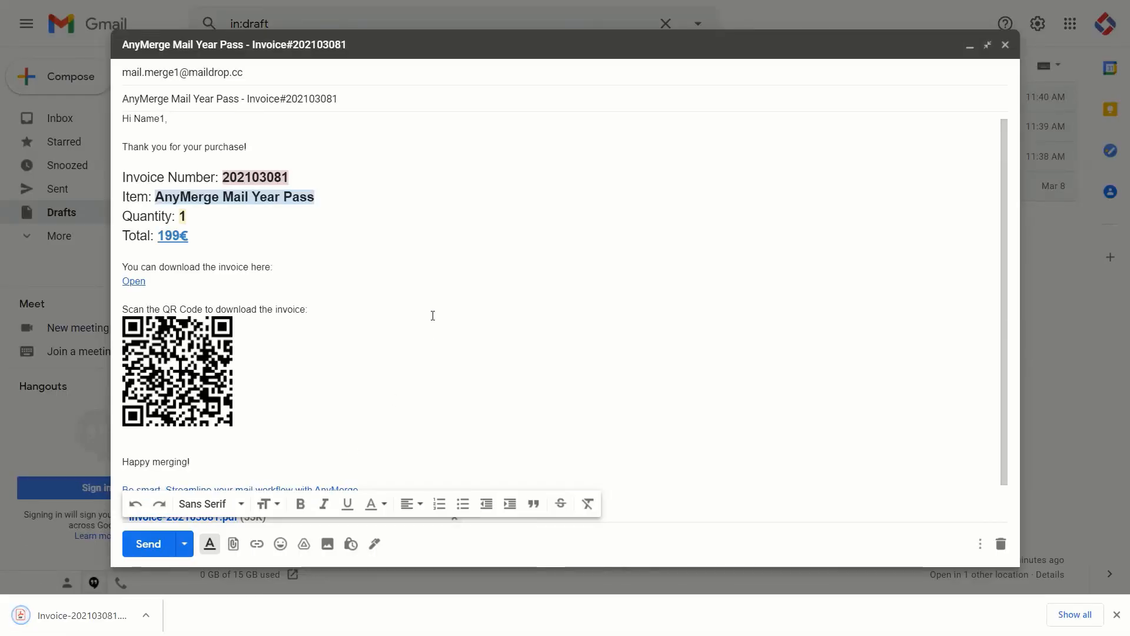
left_click(97, 616)
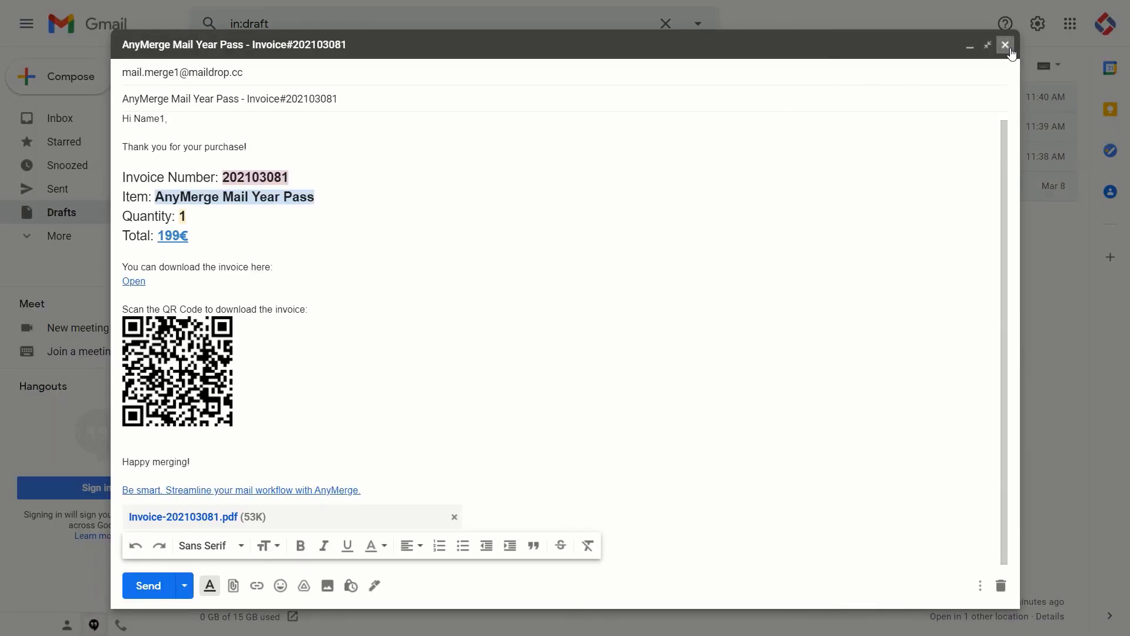
left_click(1005, 45)
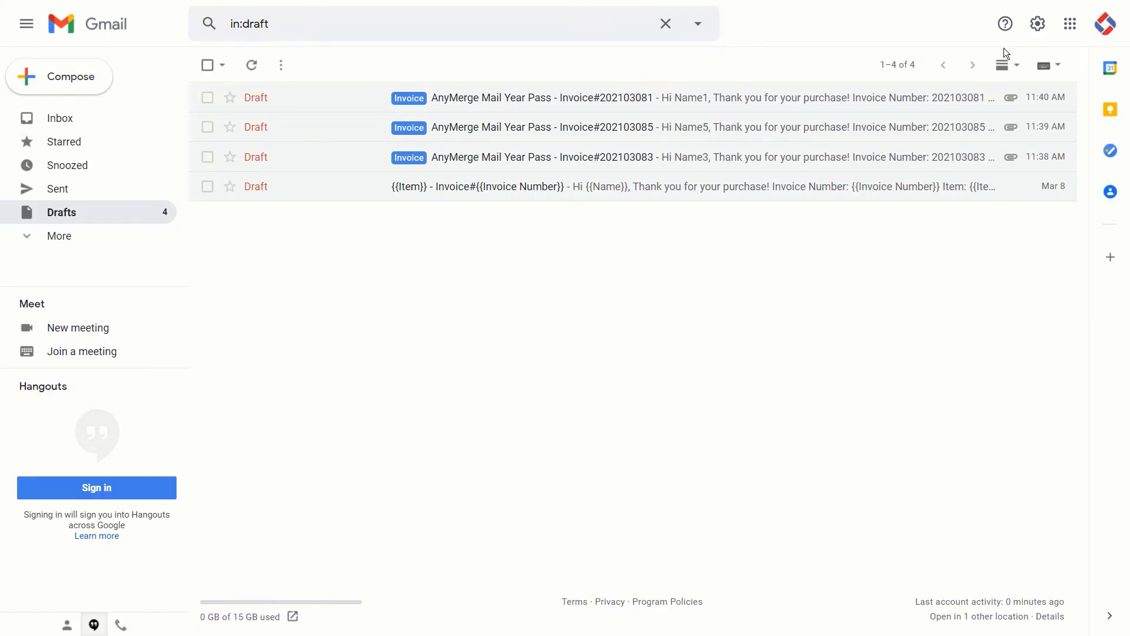
- Enlarge the draft generated from sheet row 4, check its merged details and PDF attachment, and close it
left_click(577, 157)
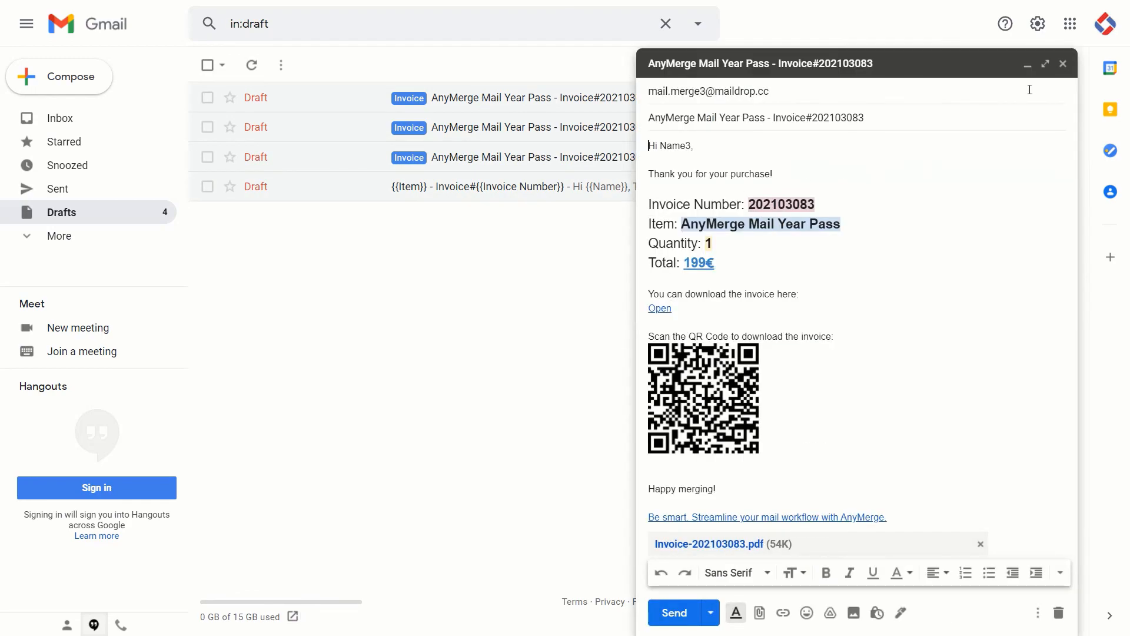
left_click(1046, 63)
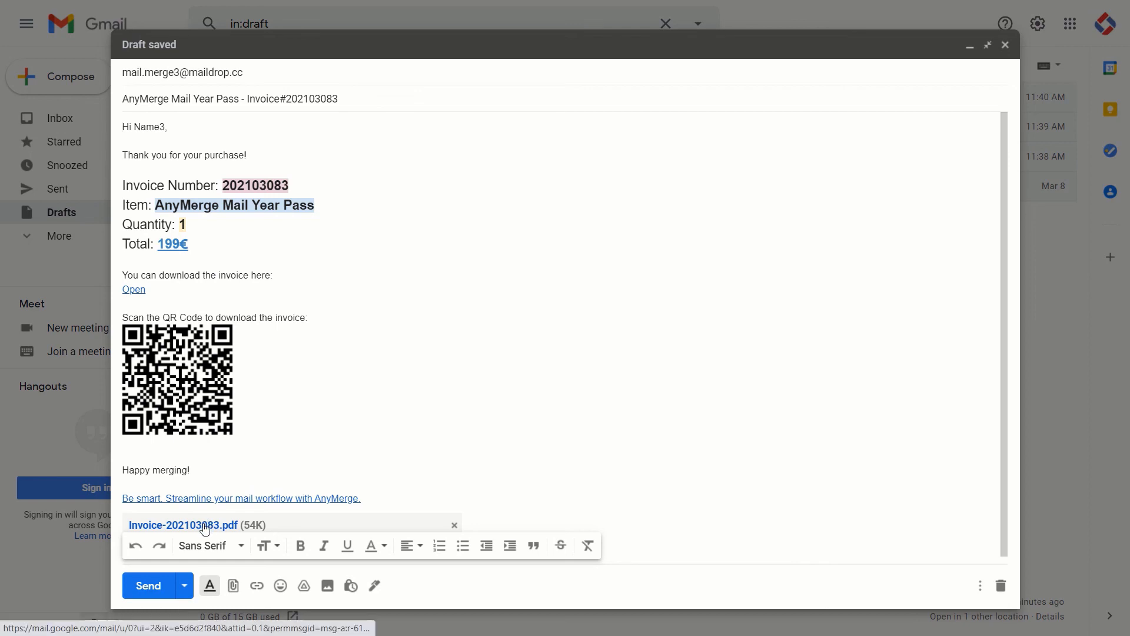
left_click(1005, 45)
- Enlarge the draft generated from sheet row 6, hide its formatting options to check the PDF attachment, and close it
left_click(634, 131)
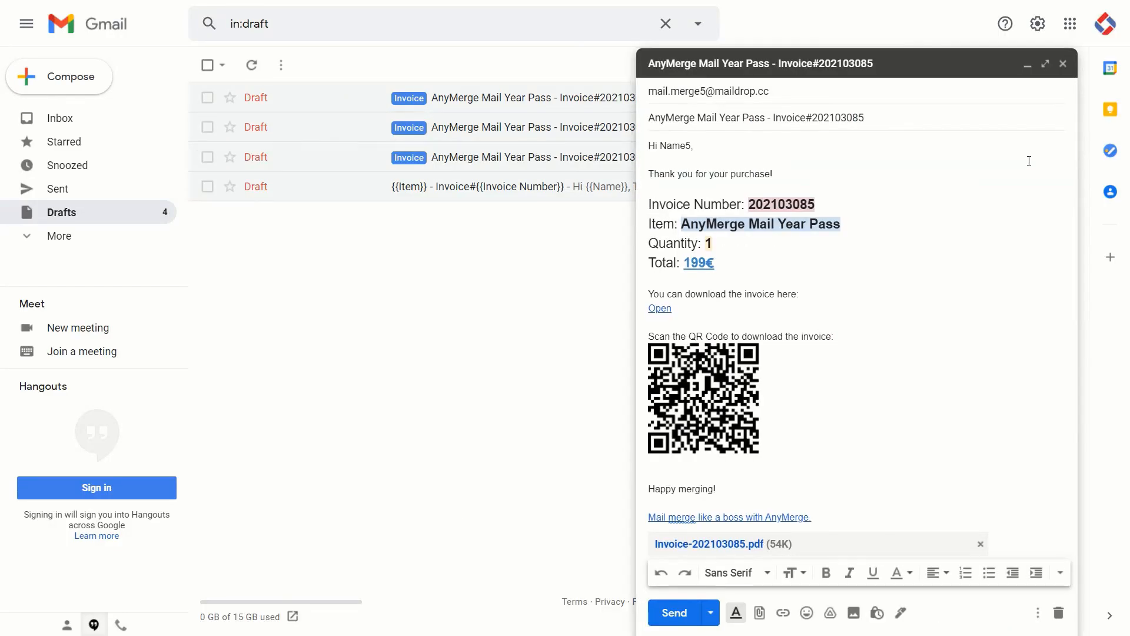
left_click(1046, 63)
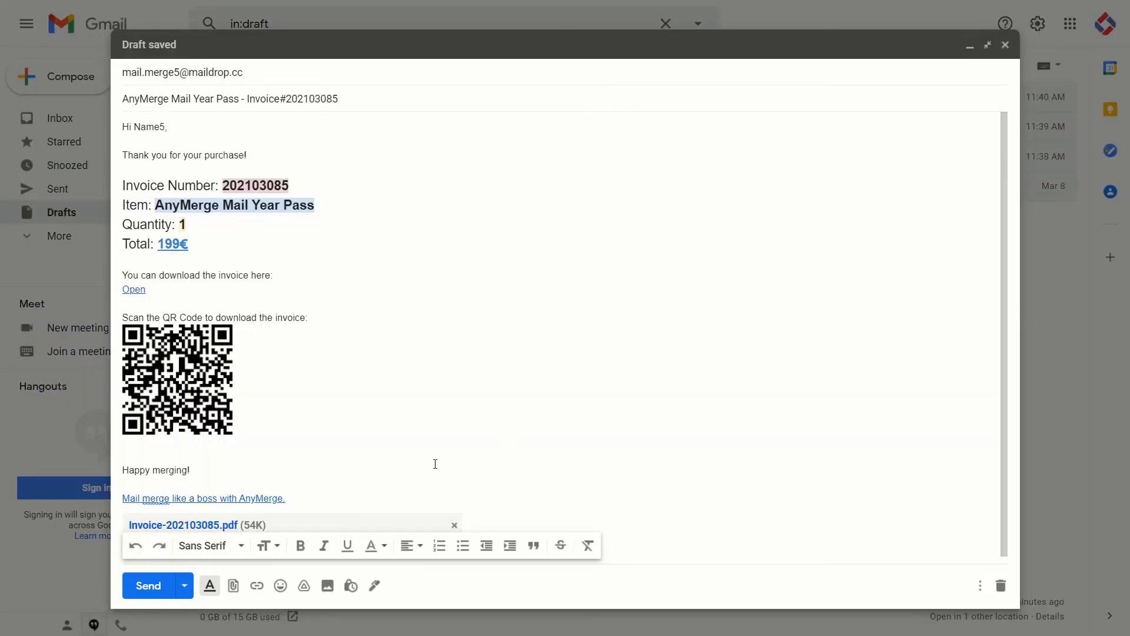
left_click(210, 585)
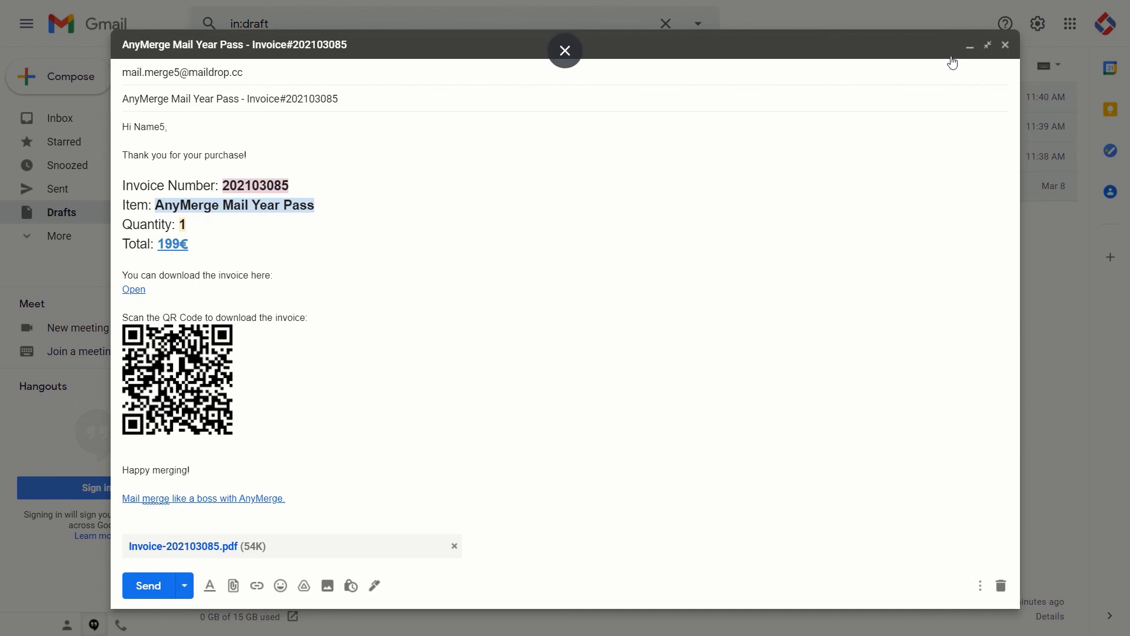
left_click(1005, 45)
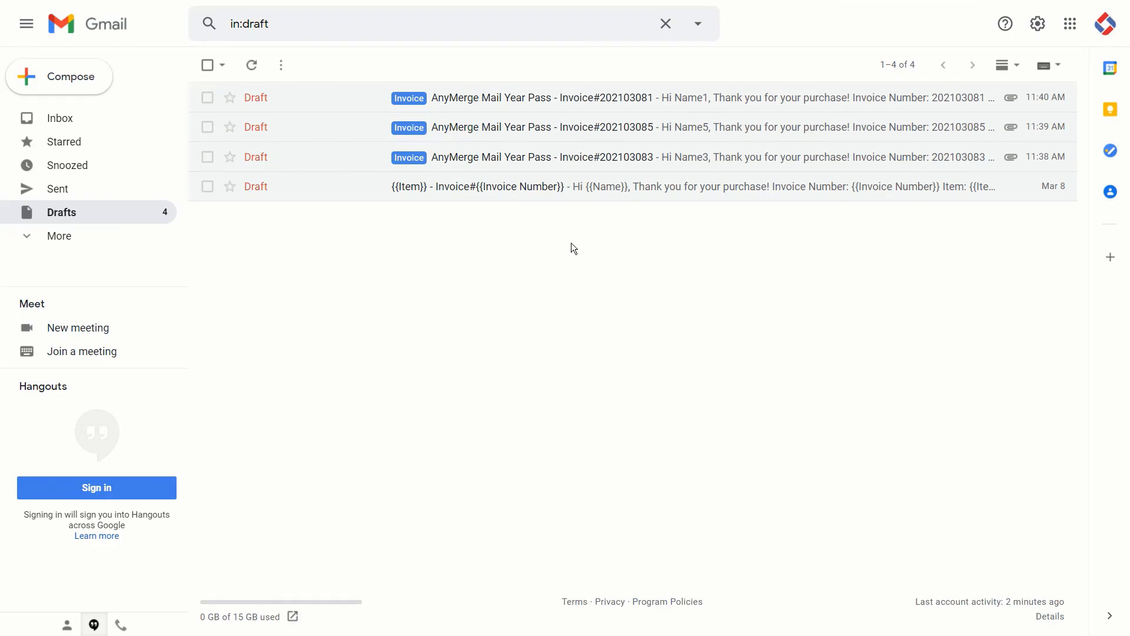